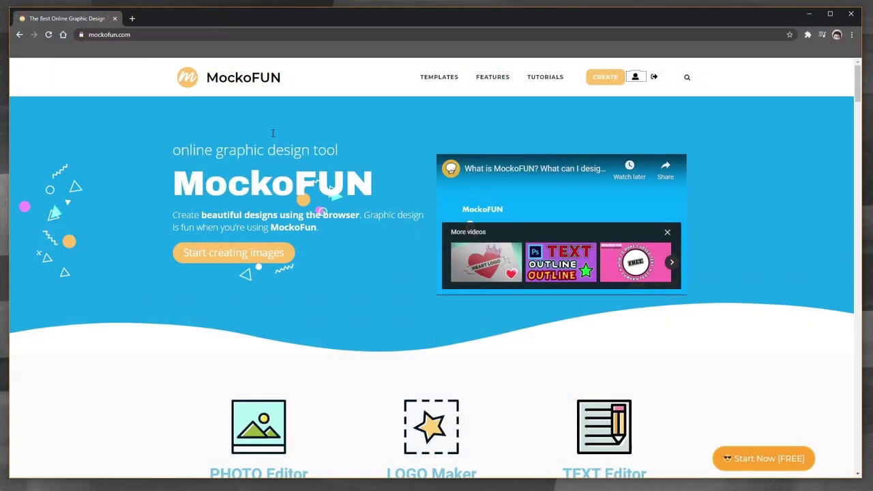
Launch the MockoFUN design editor from the homepage with CREATE
click(599, 83)
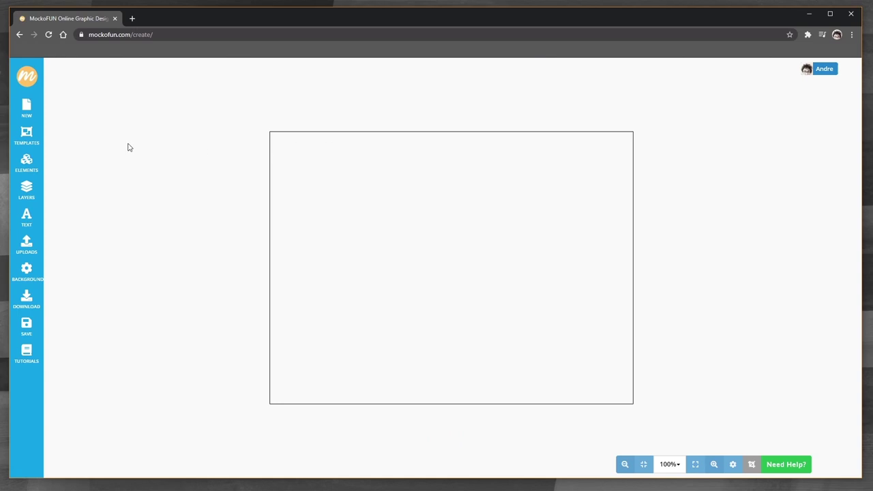
Create a new Instagram Post canvas at 1080×1080 px
click(27, 110)
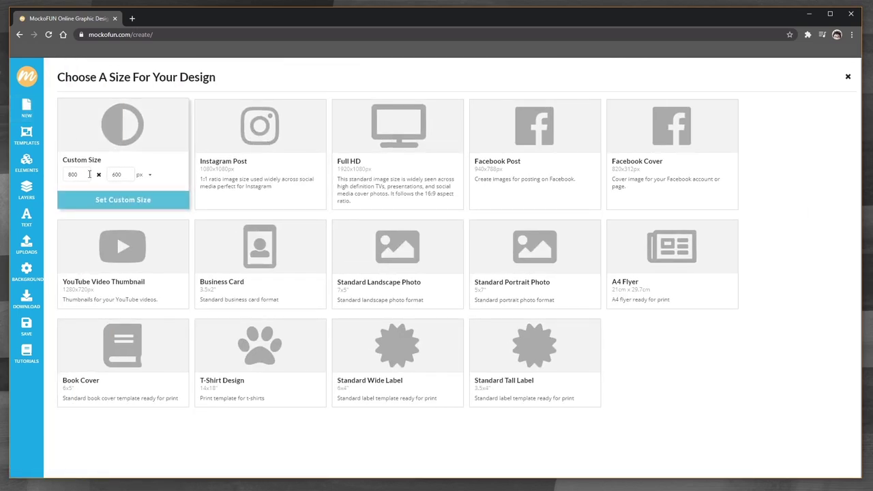
click(270, 136)
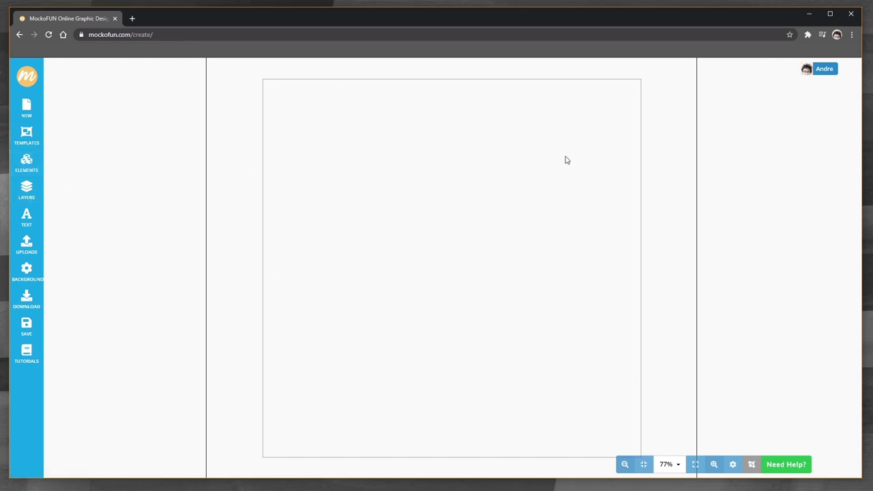
Add a Geometric square and stretch it over the whole canvas
click(26, 164)
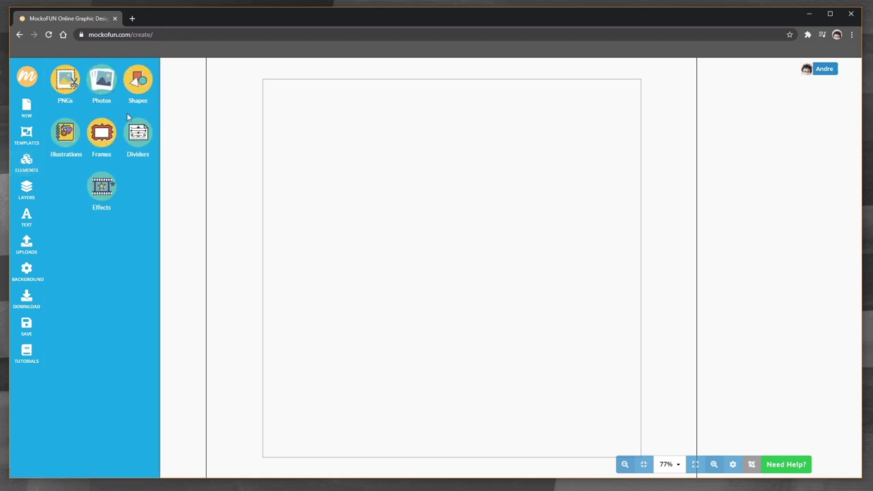
click(142, 84)
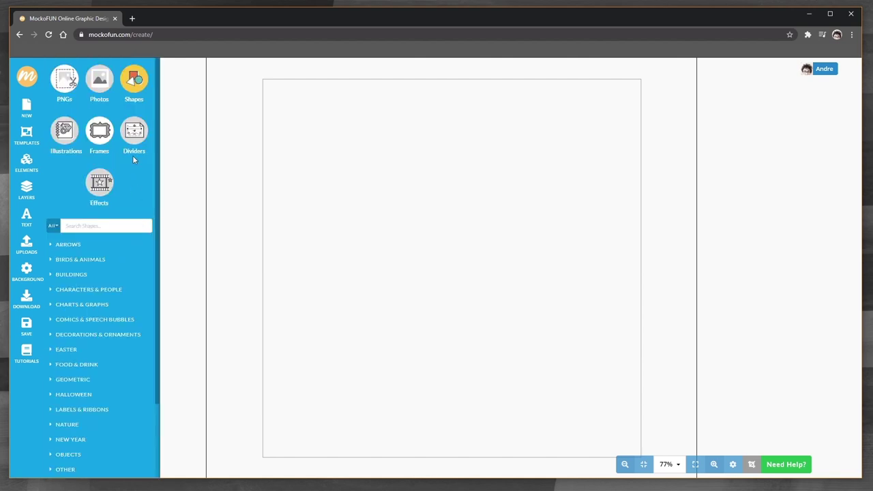
scroll(137, 150, down, 2)
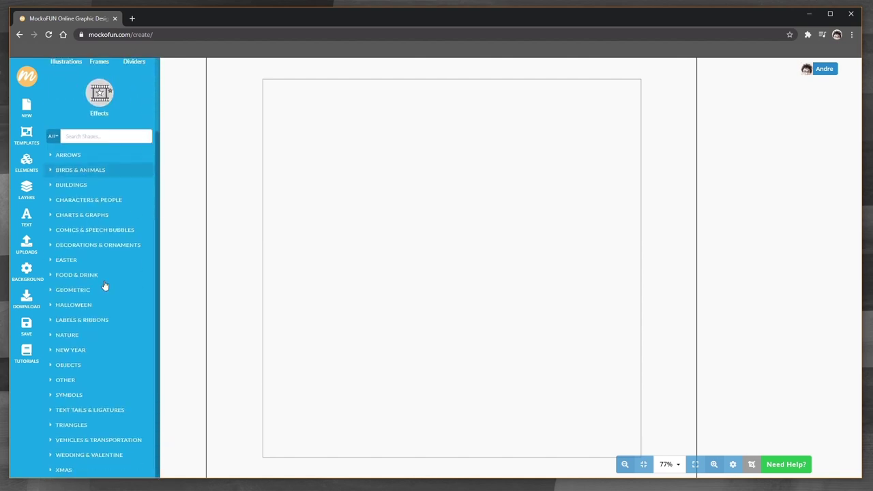
click(51, 291)
scroll(121, 228, down, 2)
scroll(120, 234, down, 3)
scroll(120, 233, up, 2)
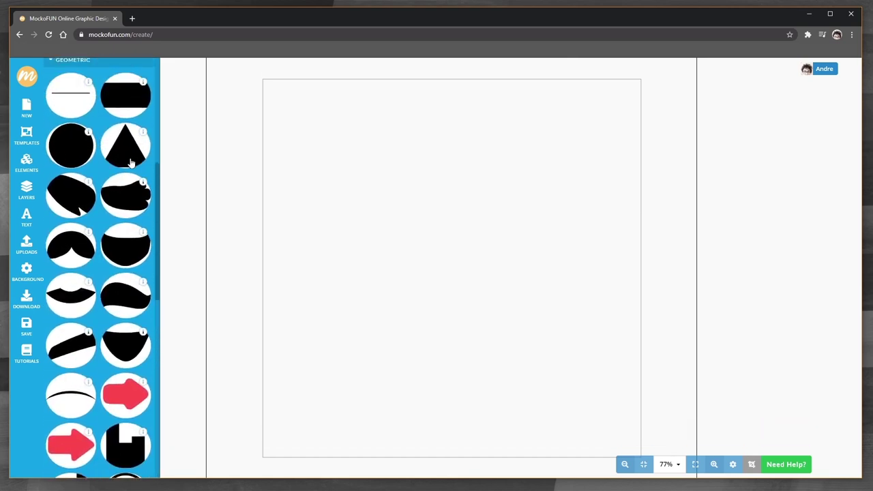
click(125, 95)
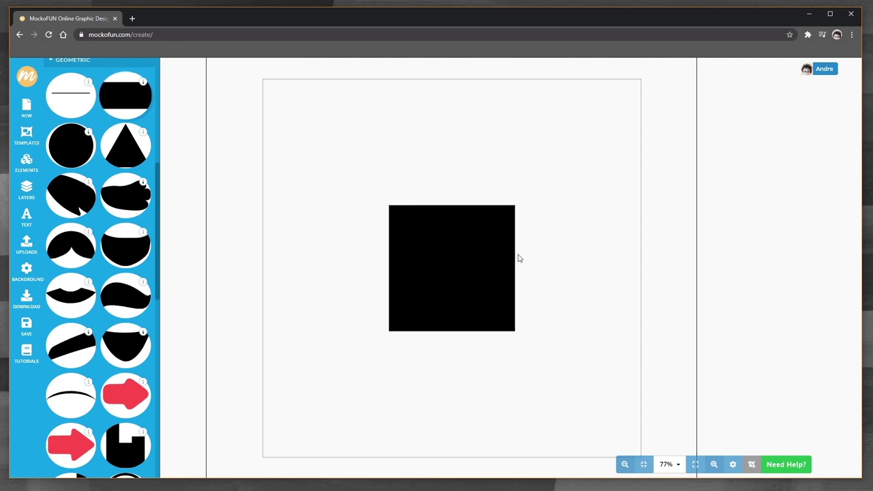
drag(482, 263, 320, 379)
drag(386, 336, 646, 81)
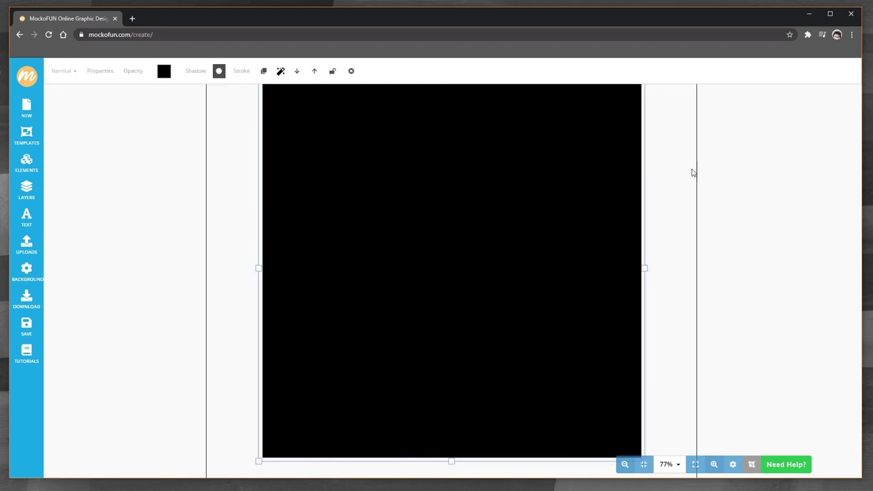
Fill the rectangle with dark teal #022e41 and add a circle shape
click(164, 72)
click(168, 120)
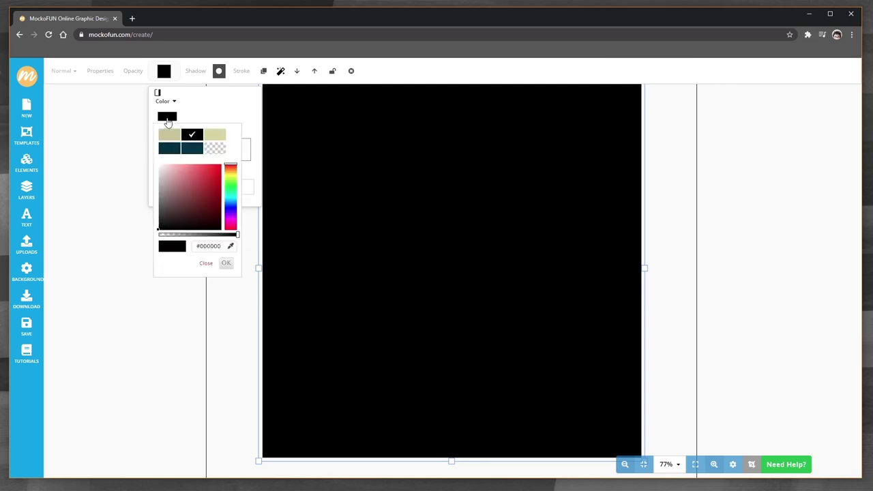
click(193, 149)
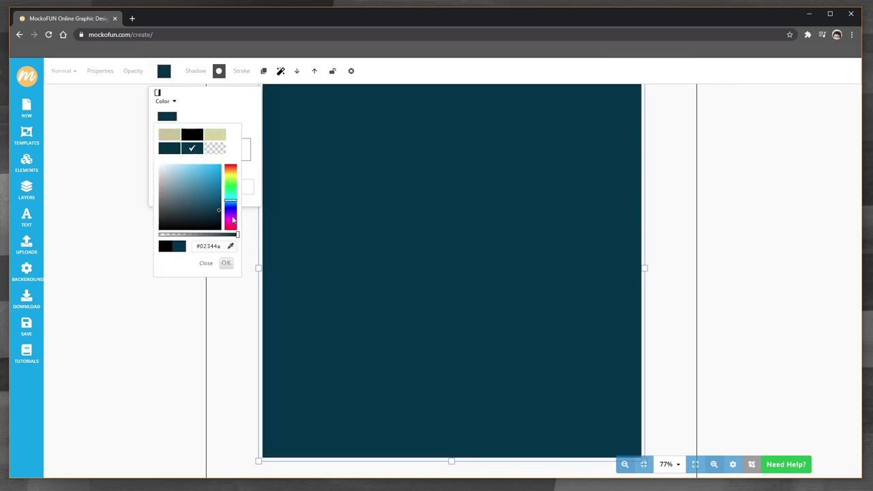
click(227, 264)
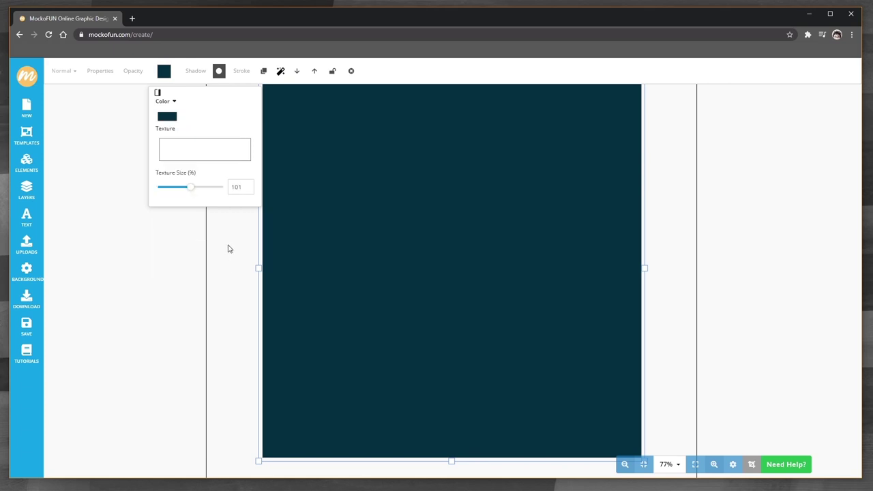
click(27, 162)
click(62, 153)
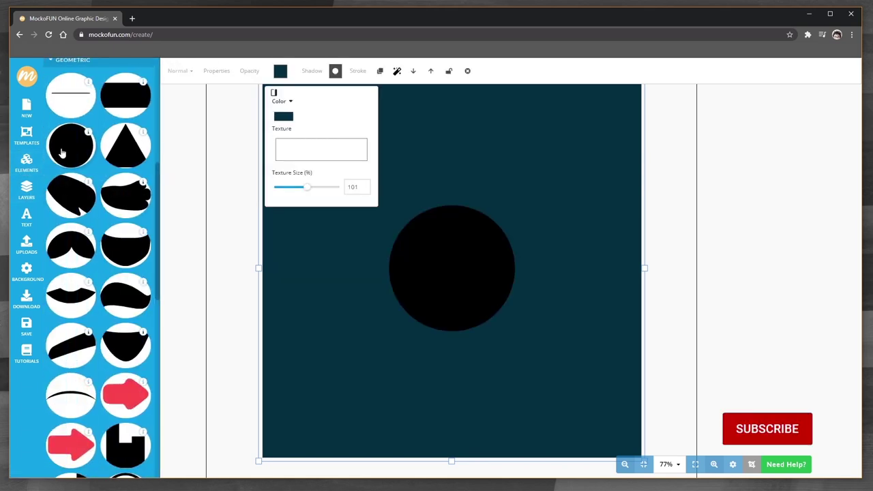
Give the new circle the background's teal style and a darker teal colour
click(422, 275)
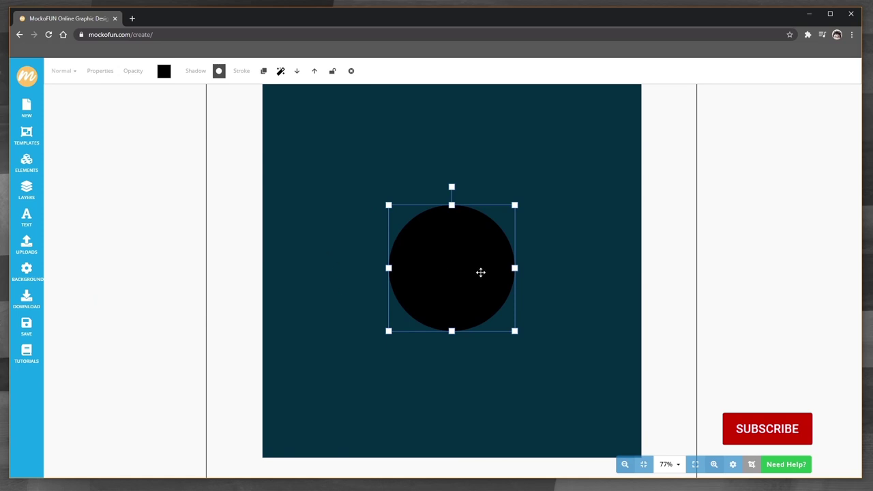
drag(479, 273, 402, 278)
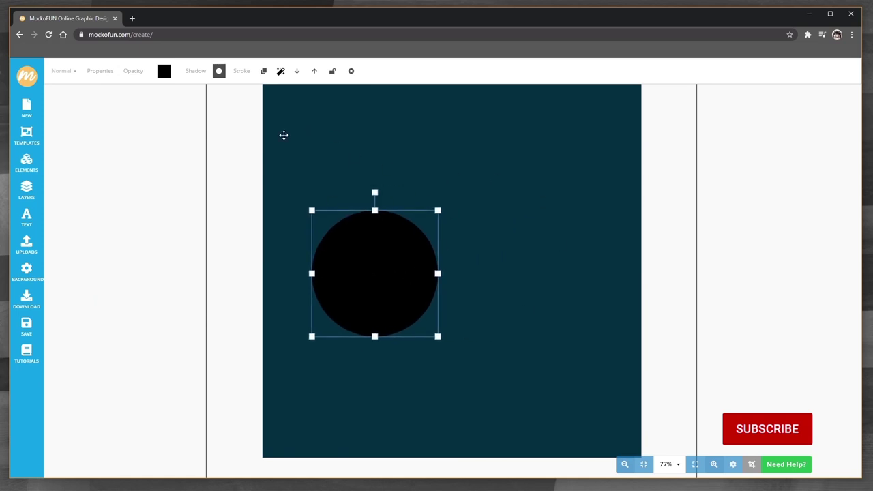
click(268, 113)
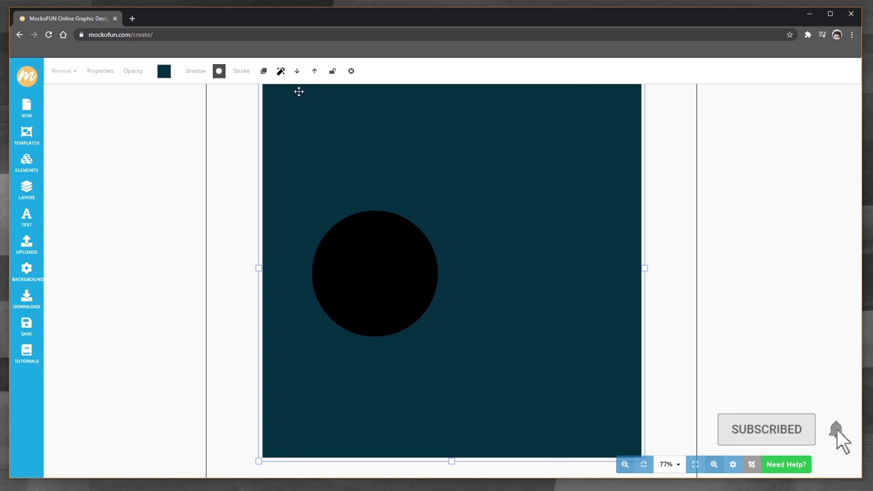
click(366, 272)
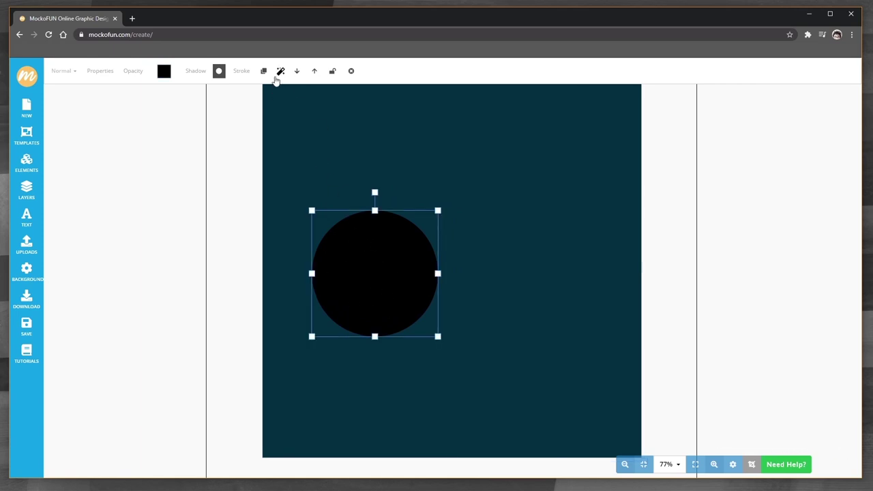
click(279, 73)
click(291, 109)
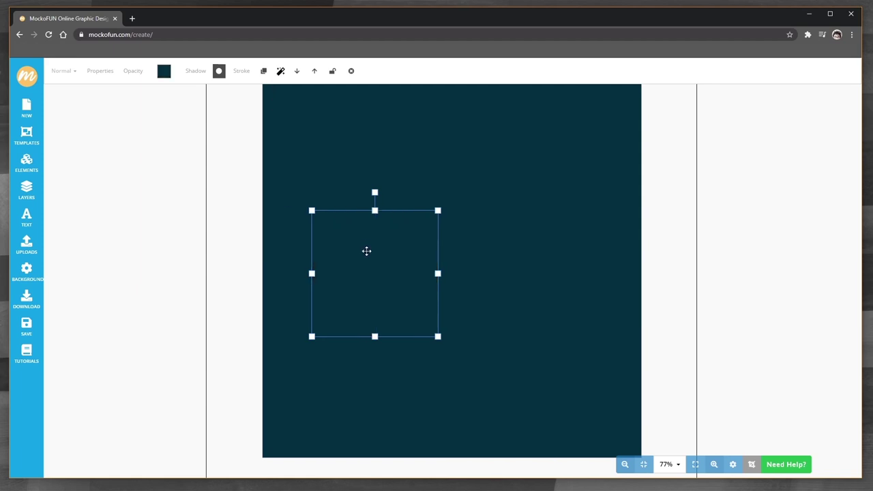
click(164, 72)
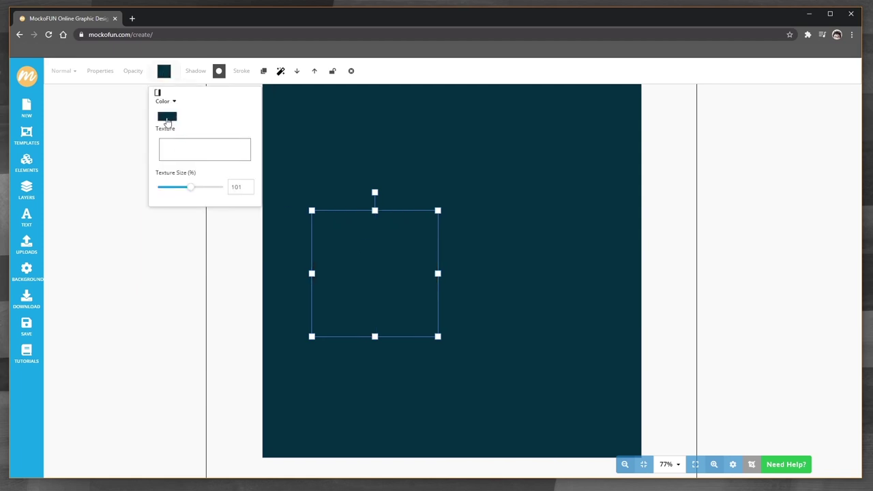
click(167, 118)
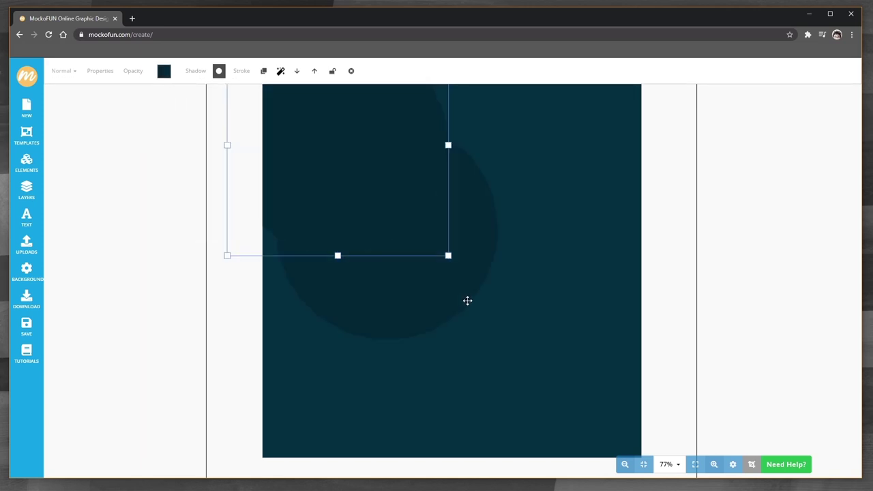
Shrink the darker circle and paste an enlarged copy lower down
click(388, 310)
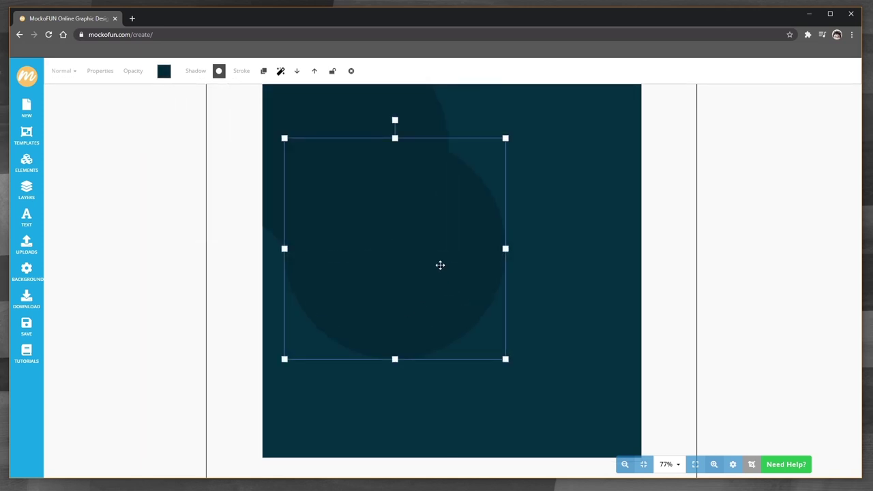
drag(440, 265, 458, 305)
drag(523, 175, 412, 302)
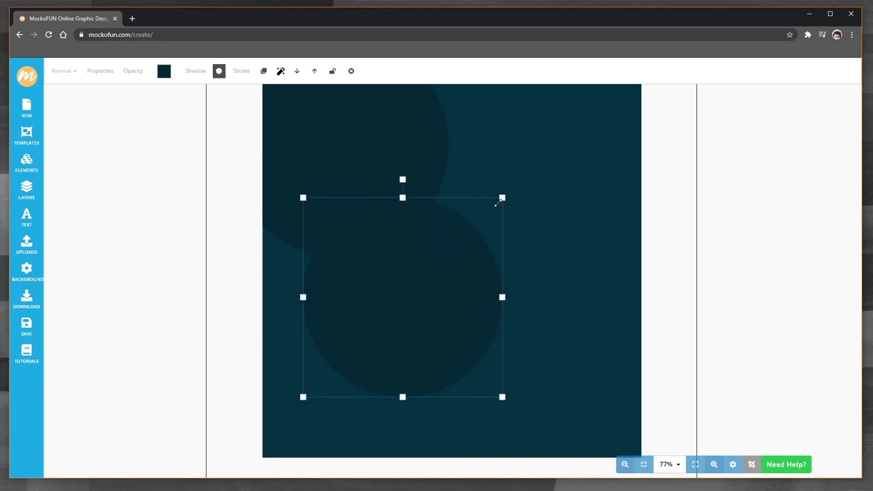
drag(325, 345, 302, 323)
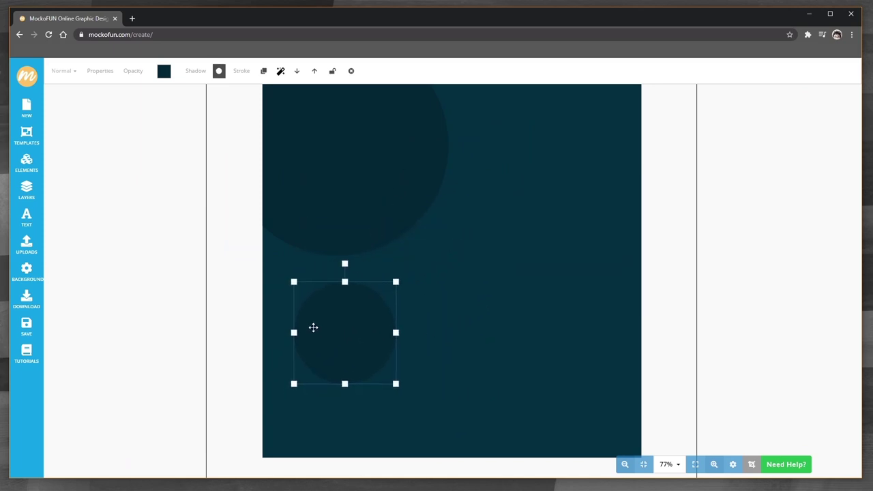
key(ctrl+c)
key(ctrl+v)
mouse_move(571, 253)
mouse_down()
mouse_move(532, 183)
mouse_move(629, 208)
mouse_move(428, 218)
mouse_move(588, 274)
mouse_move(594, 189)
mouse_move(554, 184)
mouse_move(680, 134)
mouse_up()
mouse_move(572, 174)
mouse_down()
mouse_move(569, 224)
mouse_move(483, 236)
mouse_up()
Resize another circle to medium, then marquee-select all circles and group them
click(221, 220)
click(534, 198)
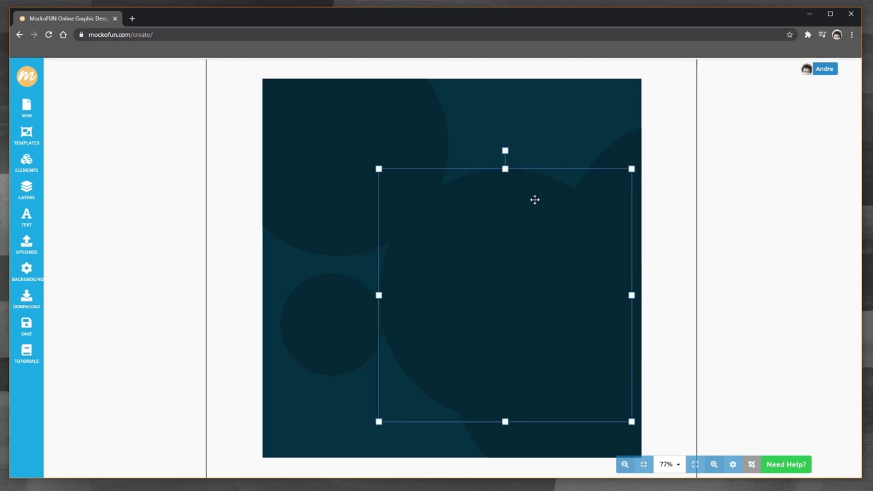
mouse_move(631, 168)
mouse_down()
mouse_move(529, 231)
mouse_move(507, 293)
mouse_up()
mouse_move(446, 356)
mouse_down()
mouse_move(450, 171)
mouse_move(445, 202)
mouse_up()
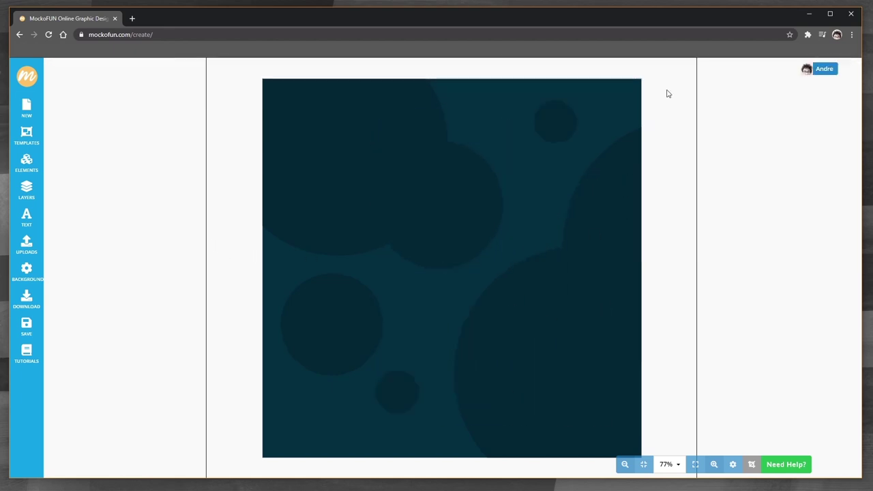
mouse_move(671, 74)
mouse_down()
mouse_move(337, 354)
mouse_move(245, 450)
mouse_up()
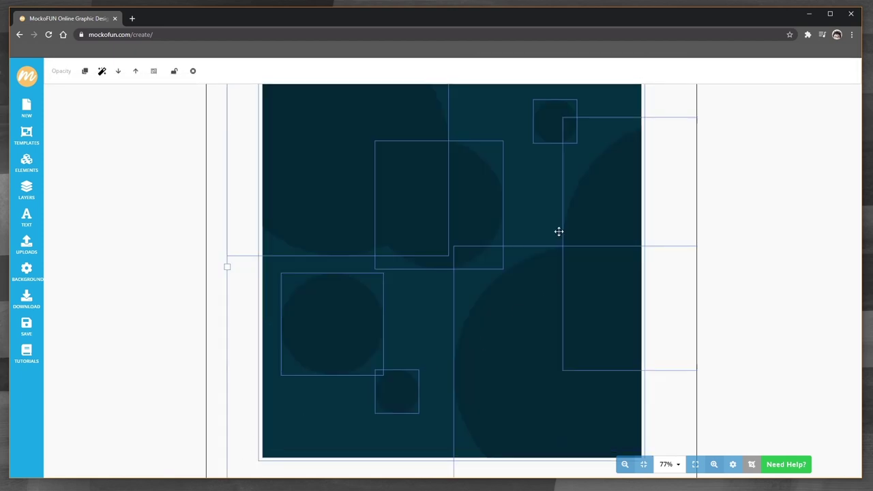
click(154, 71)
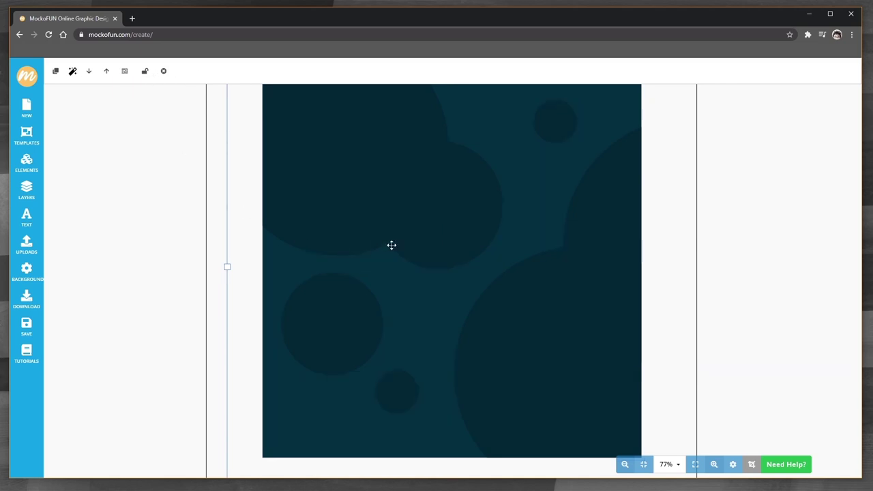
click(26, 191)
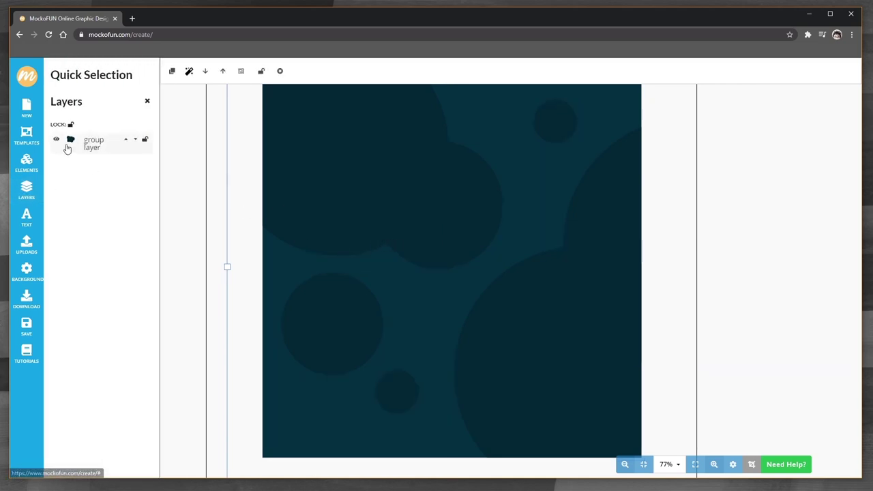
click(187, 179)
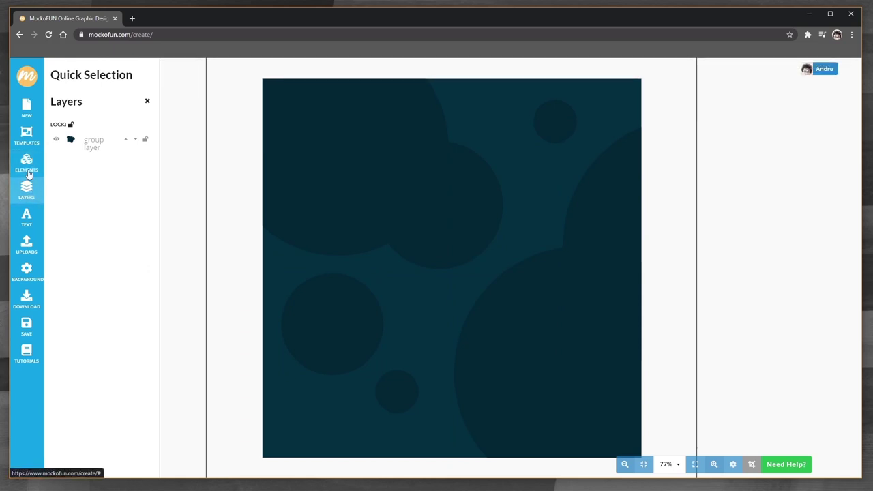
click(25, 167)
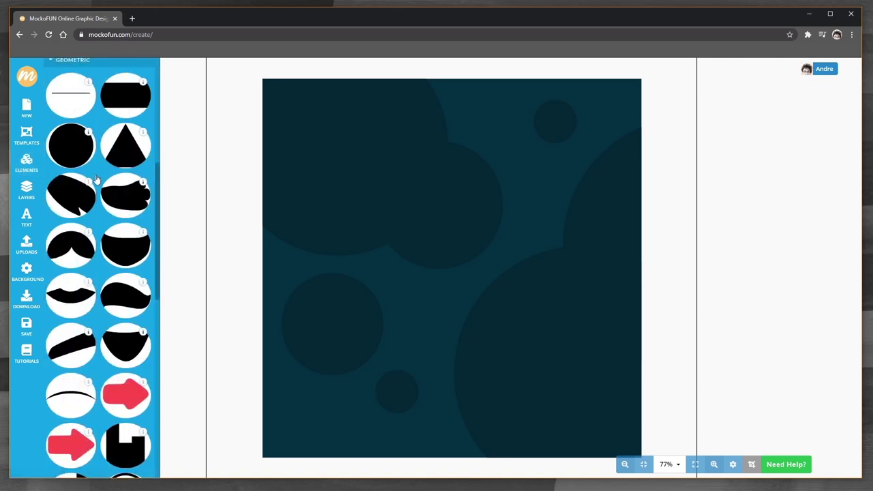
Add a large black circle and move it left and down
click(129, 246)
drag(515, 205, 612, 107)
drag(487, 225, 446, 250)
Fill the circle pale beige #d8d39e and open the texture choices
click(163, 72)
click(167, 117)
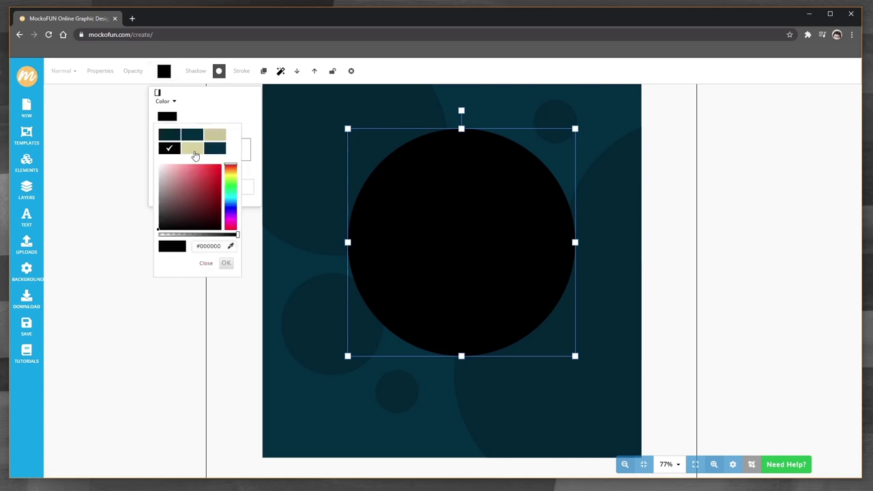
click(192, 149)
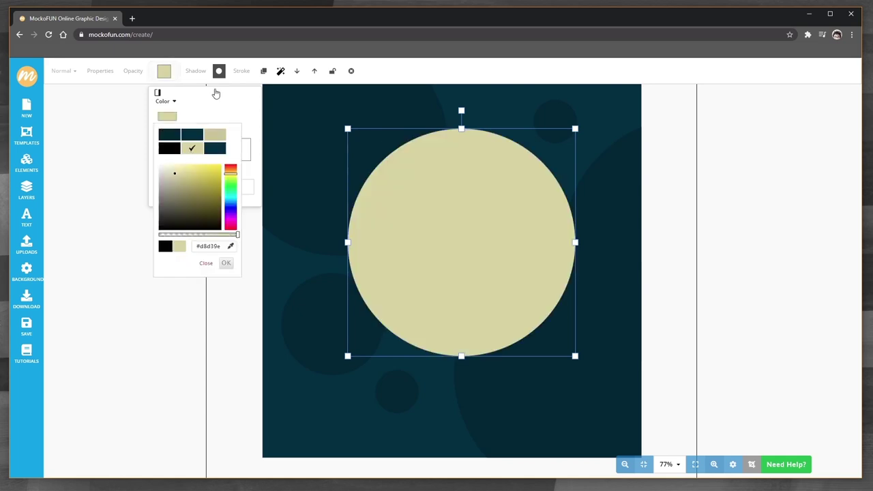
click(215, 92)
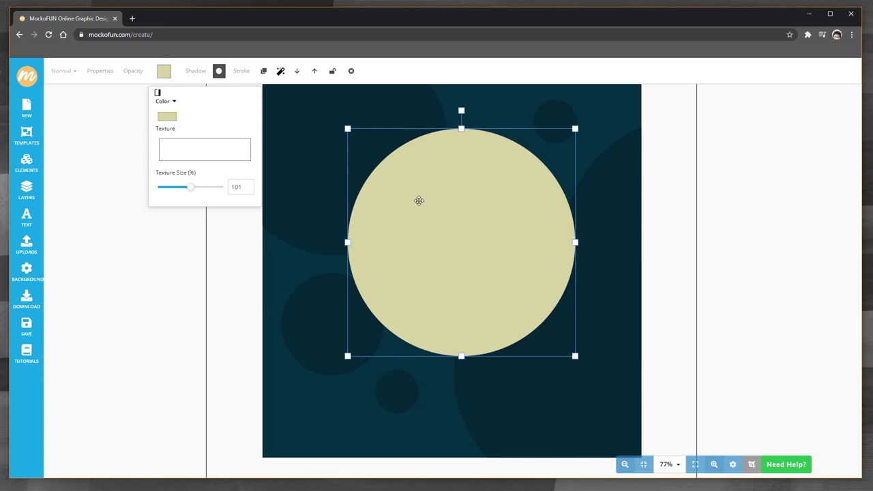
click(168, 151)
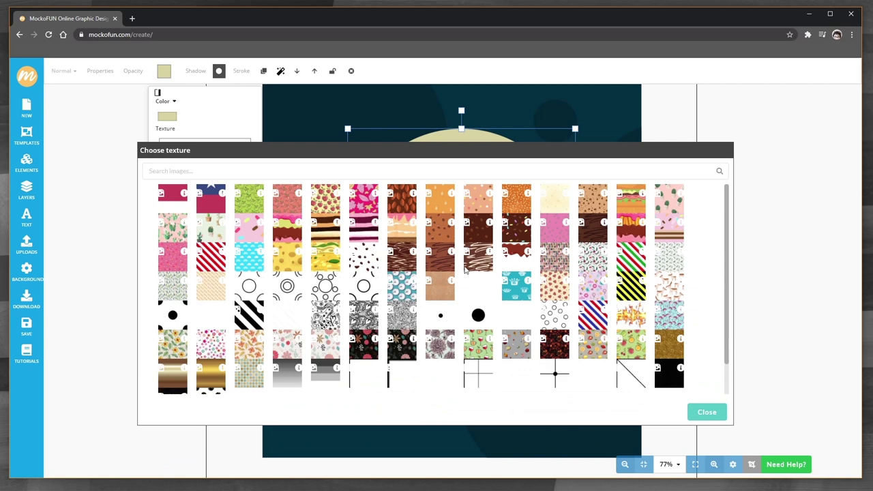
Apply the brown striped texture at 89% size and shrink the planet toward the upper left
click(441, 266)
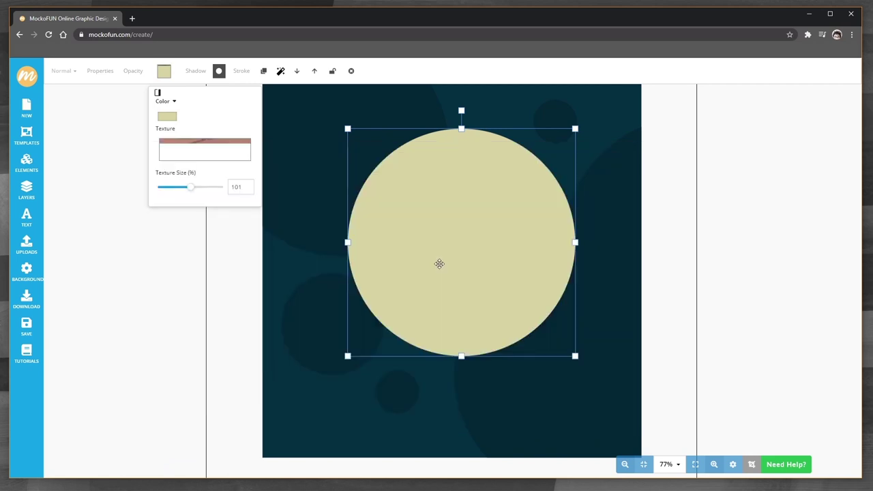
mouse_move(193, 189)
mouse_down()
mouse_move(183, 189)
mouse_move(211, 190)
mouse_move(204, 192)
mouse_up()
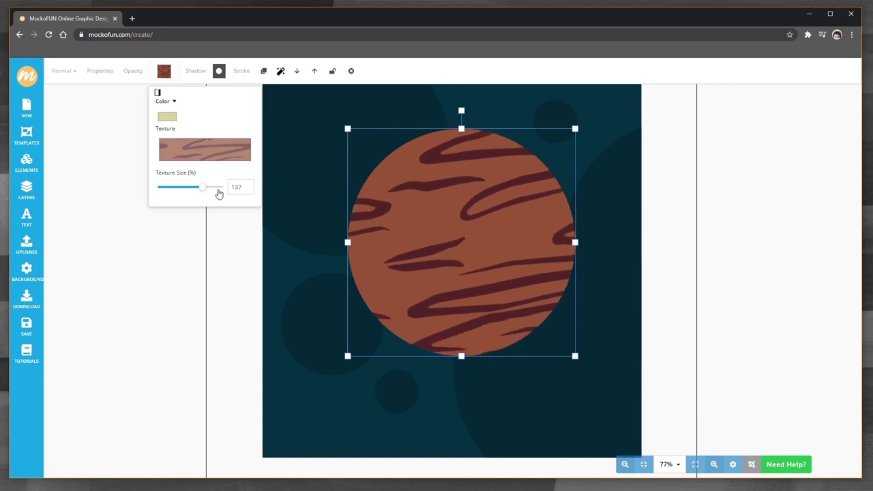
drag(502, 232, 454, 192)
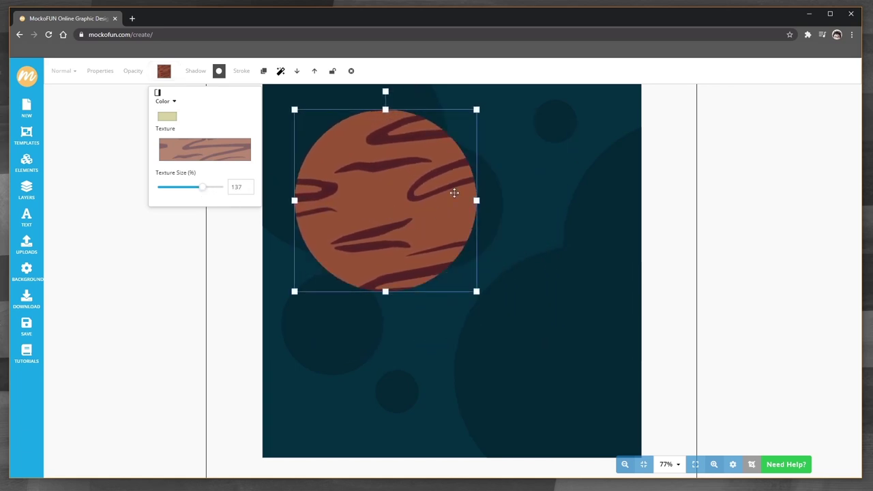
drag(477, 115, 450, 136)
drag(370, 211, 381, 193)
mouse_move(202, 192)
mouse_down()
mouse_move(182, 191)
mouse_move(190, 192)
mouse_up()
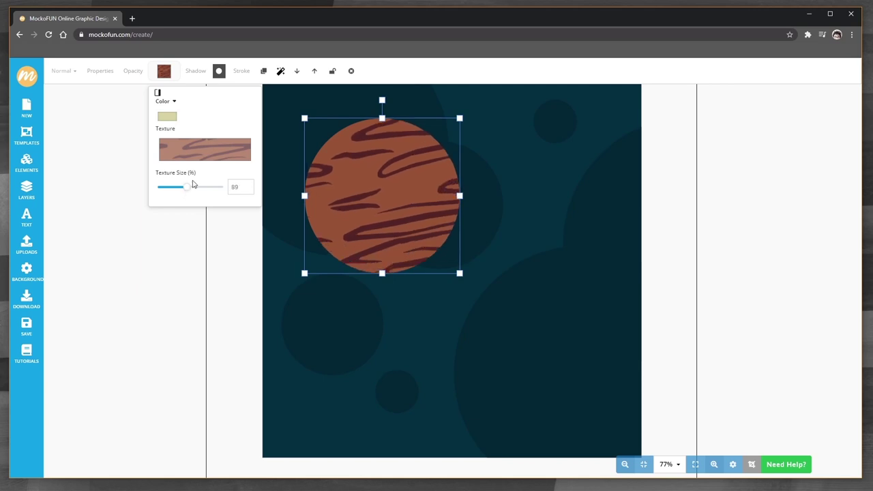
click(91, 148)
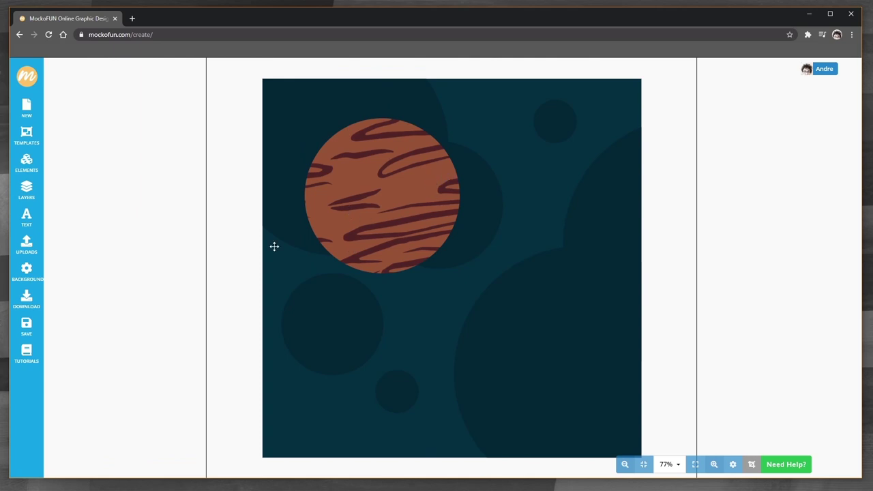
click(26, 164)
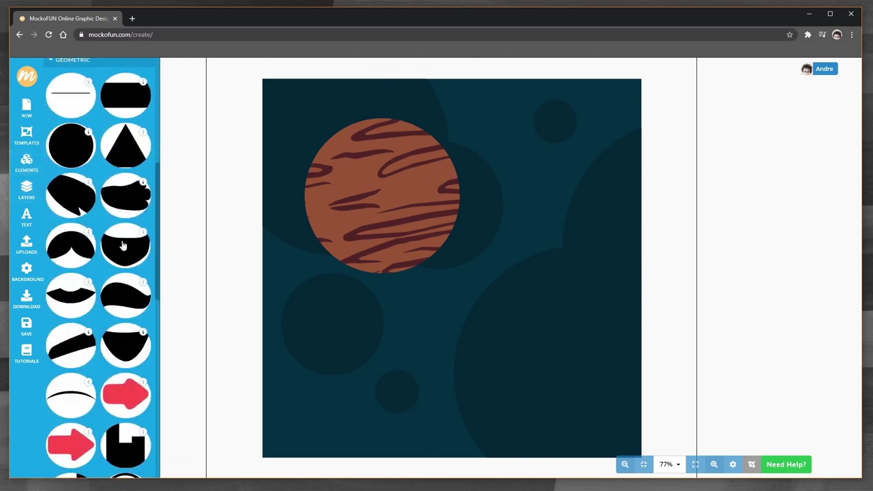
Add a black crescent, rotate it about 90 degrees and fit it over the planet's lower part
scroll(119, 259, down, 3)
scroll(109, 290, down, 3)
scroll(109, 290, down, 3)
scroll(109, 289, down, 3)
scroll(109, 290, up, 3)
click(121, 208)
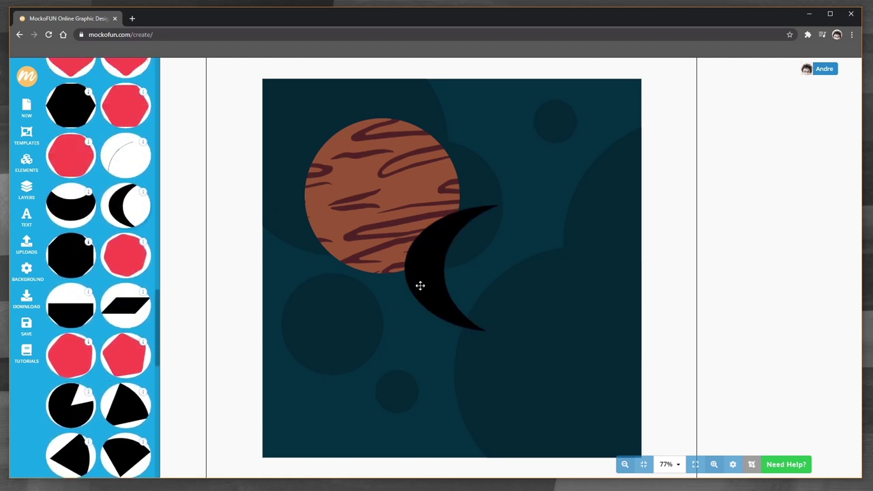
drag(411, 277, 373, 270)
mouse_move(403, 176)
mouse_down()
mouse_move(319, 251)
mouse_move(296, 306)
mouse_up()
drag(418, 290, 401, 251)
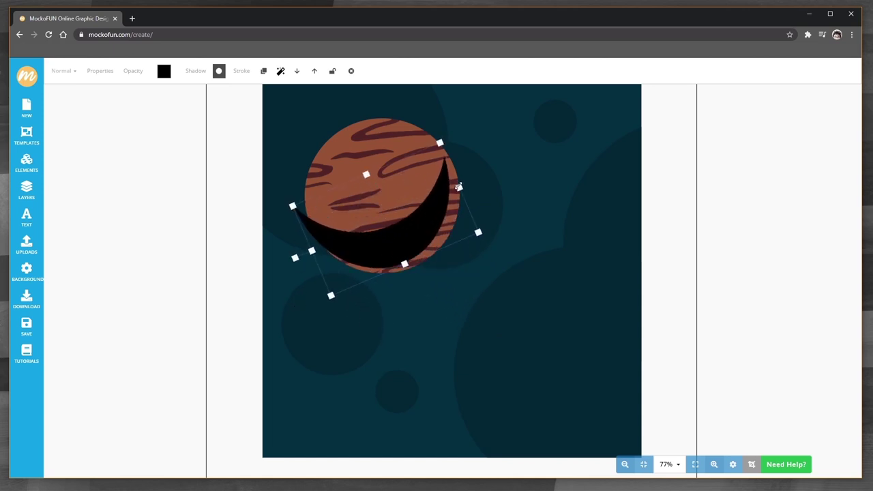
mouse_move(458, 186)
mouse_down()
mouse_move(467, 197)
mouse_move(441, 219)
mouse_up()
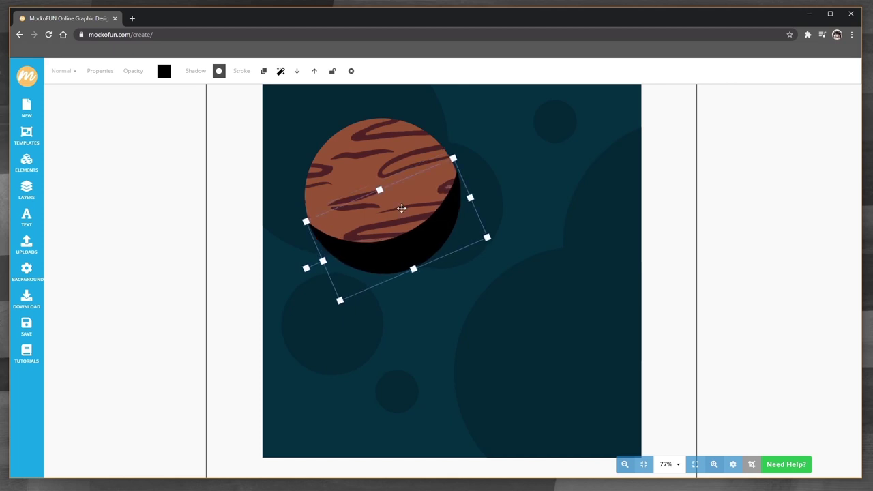
Set the crescent's opacity to 0.35
click(145, 73)
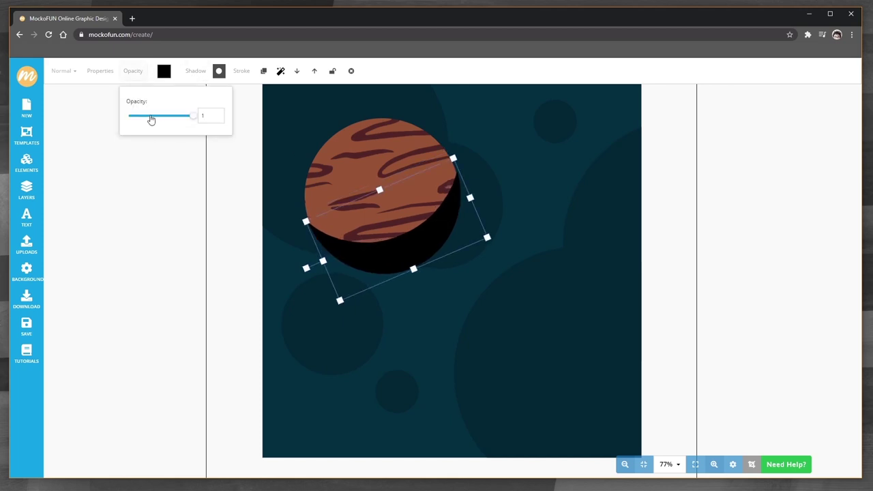
click(148, 120)
click(155, 120)
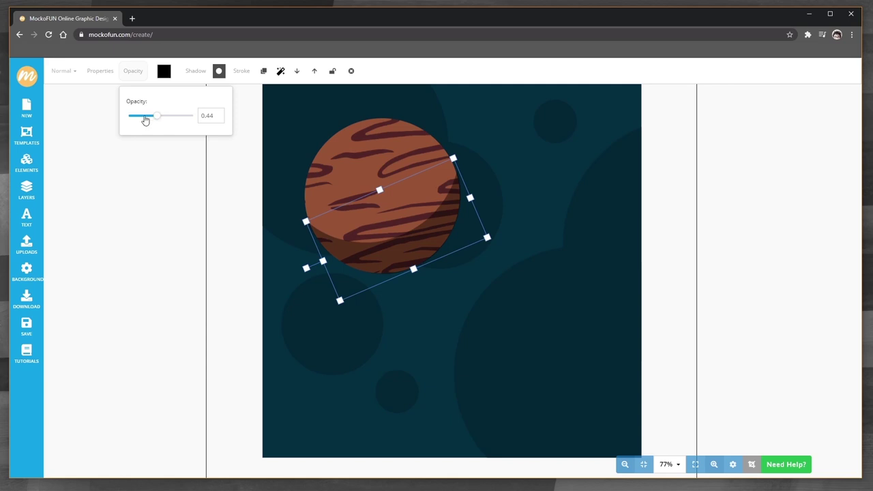
click(146, 119)
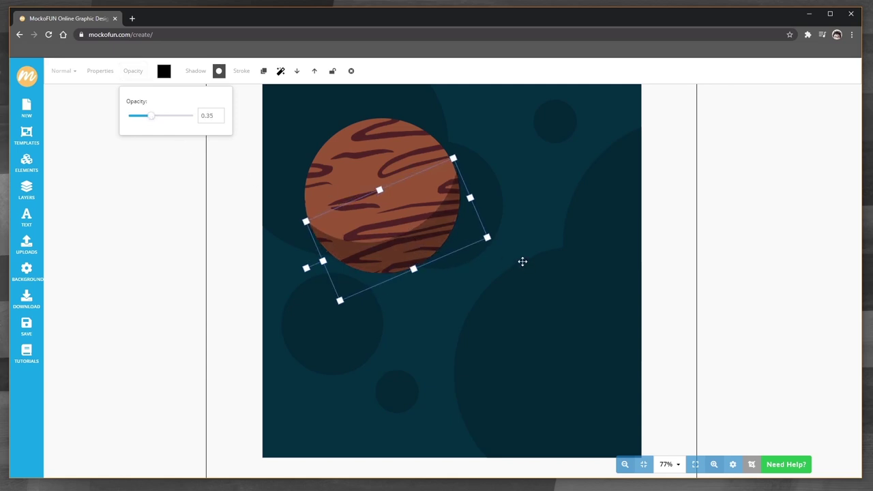
click(510, 277)
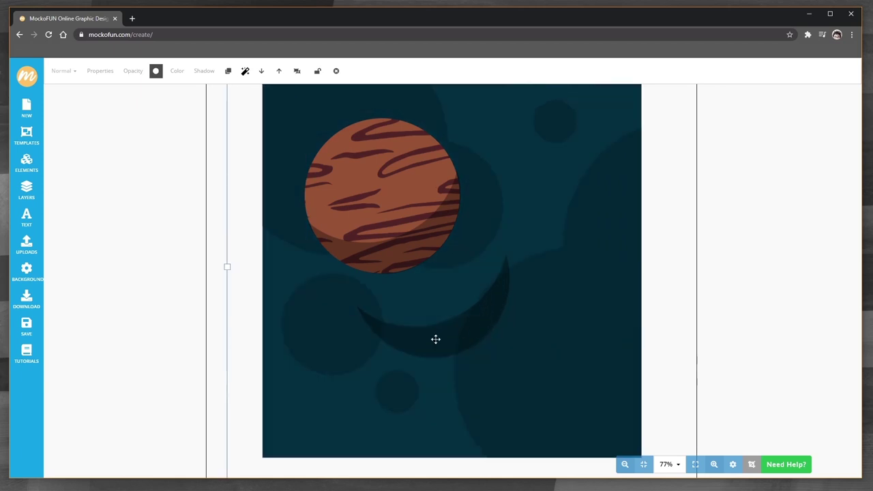
click(26, 192)
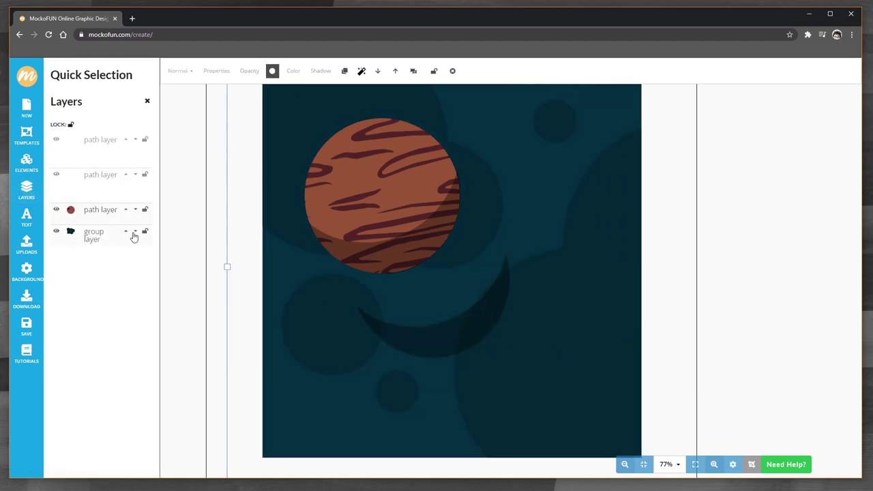
Lock the background group and move the second crescent onto the planet, coloured white #ffffff
click(146, 233)
drag(427, 352, 374, 187)
click(282, 71)
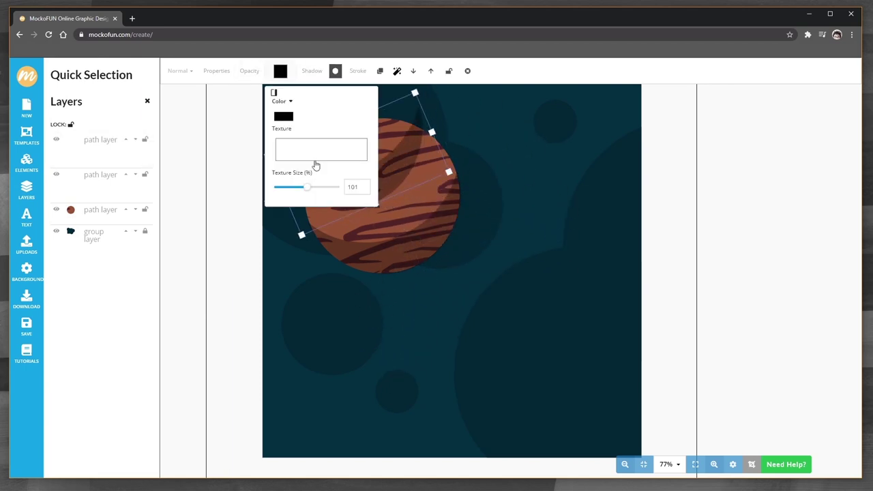
click(283, 117)
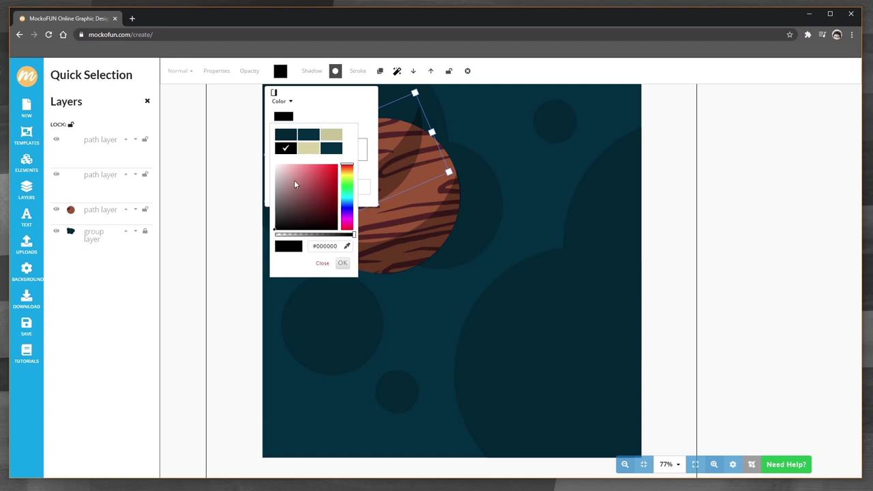
click(275, 164)
click(343, 264)
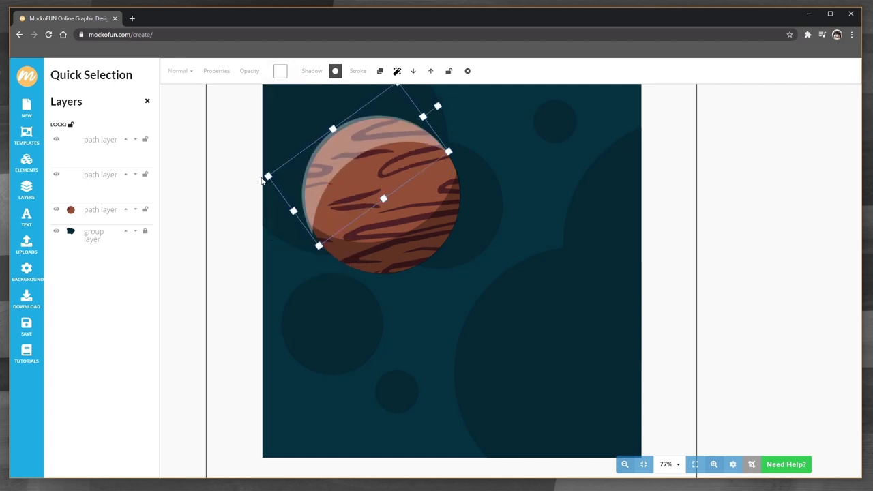
Resize the white crescent along the planet's upper-left edge and select all planet shapes
drag(267, 176, 286, 170)
mouse_move(407, 125)
mouse_down()
mouse_move(400, 131)
mouse_move(407, 127)
mouse_move(393, 93)
mouse_up()
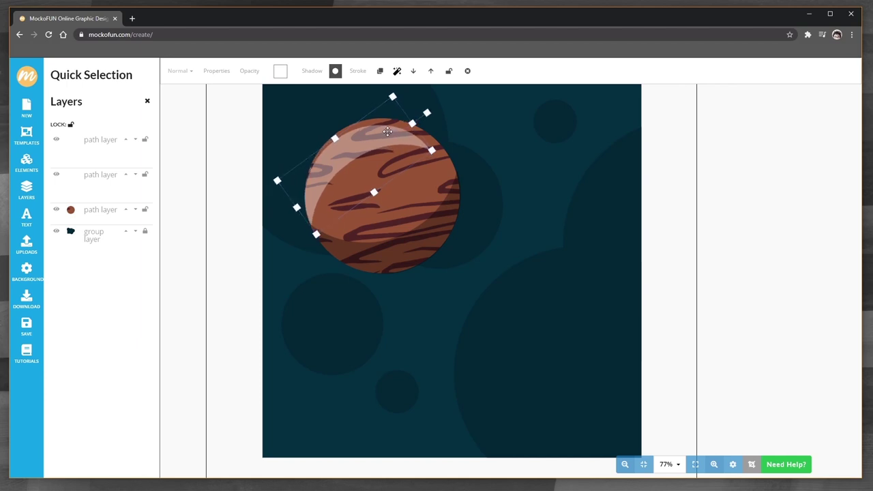
mouse_move(393, 92)
mouse_down()
mouse_move(382, 126)
mouse_move(402, 118)
mouse_up()
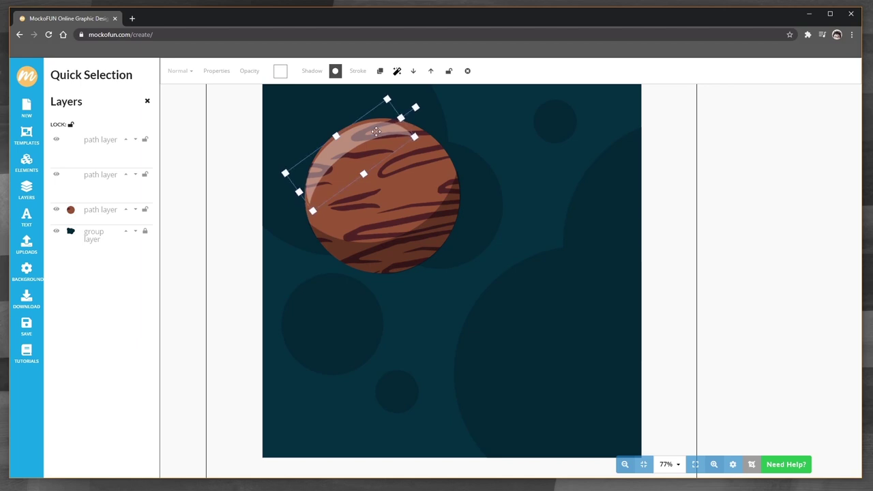
key(ctrl+a)
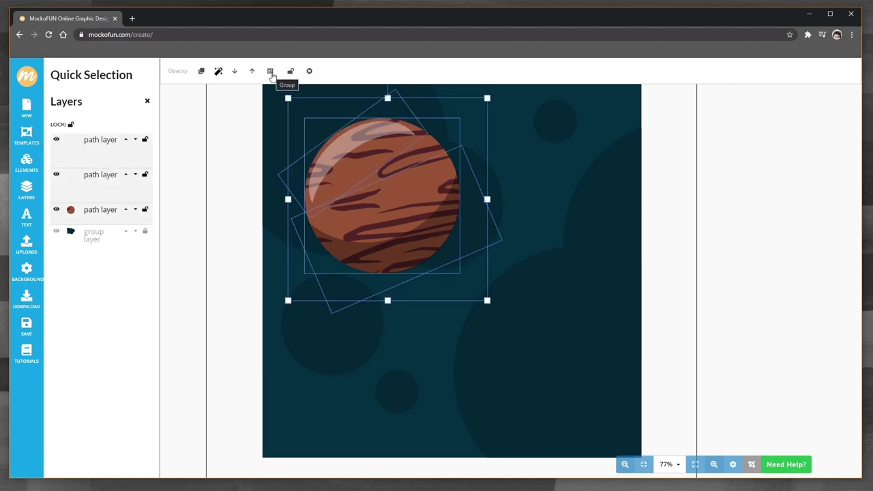
Group the three planet shapes and give the group an initial drop shadow
click(271, 75)
click(318, 72)
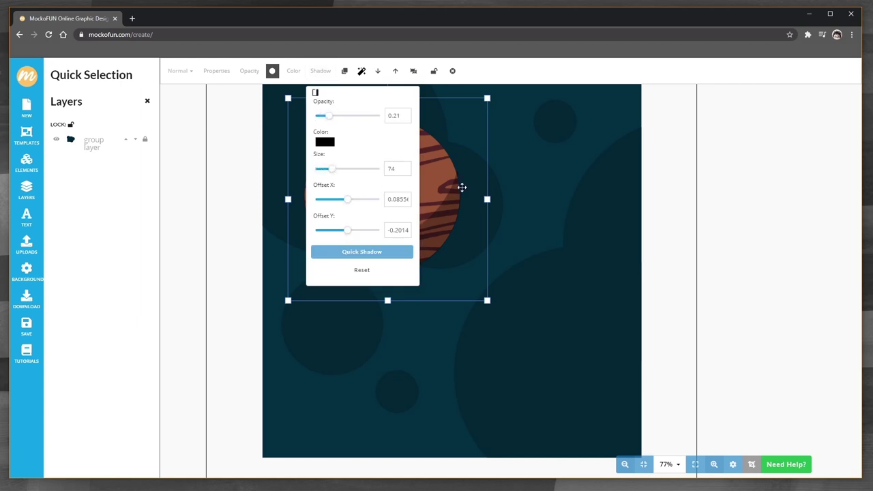
drag(462, 187, 585, 206)
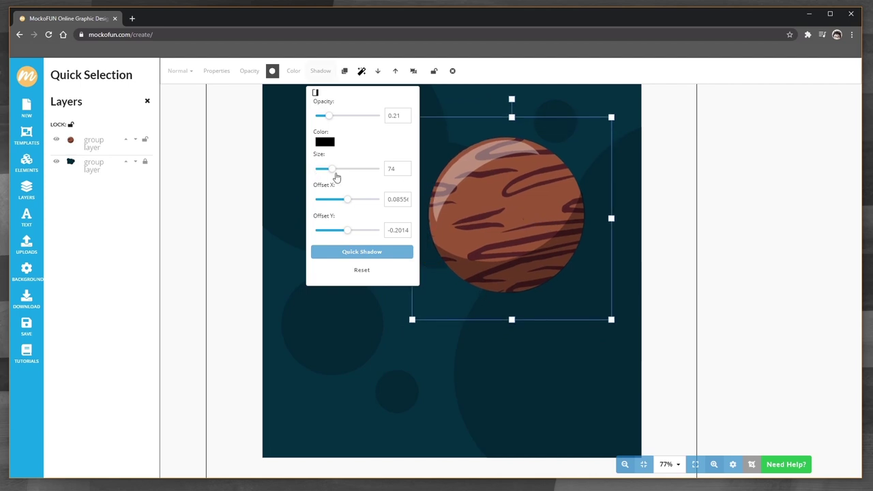
drag(341, 173, 364, 162)
click(497, 185)
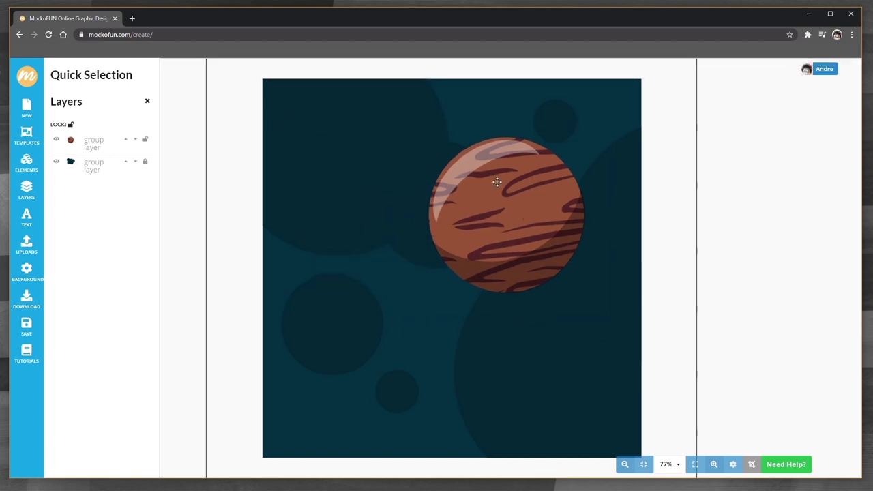
drag(495, 225, 476, 223)
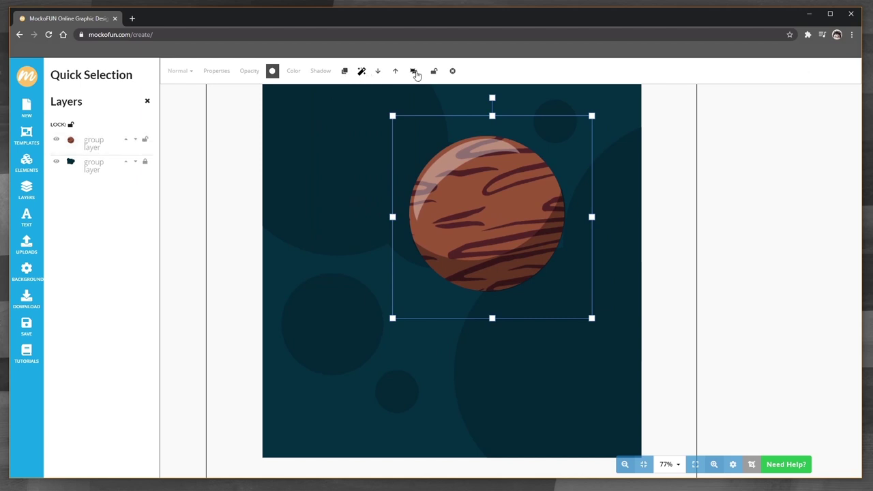
Set a soft black shadow with size 12, horizontal offset -1 and vertical offset 5
click(413, 71)
click(312, 72)
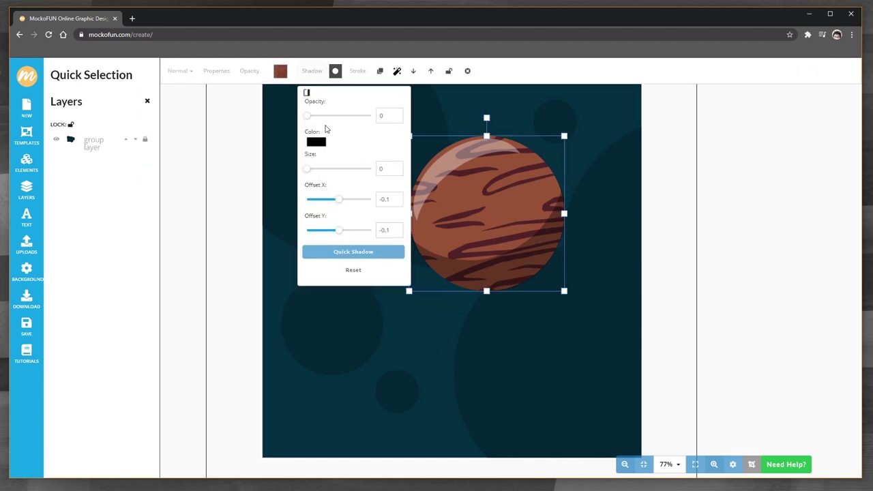
drag(308, 116, 329, 115)
click(339, 169)
click(339, 199)
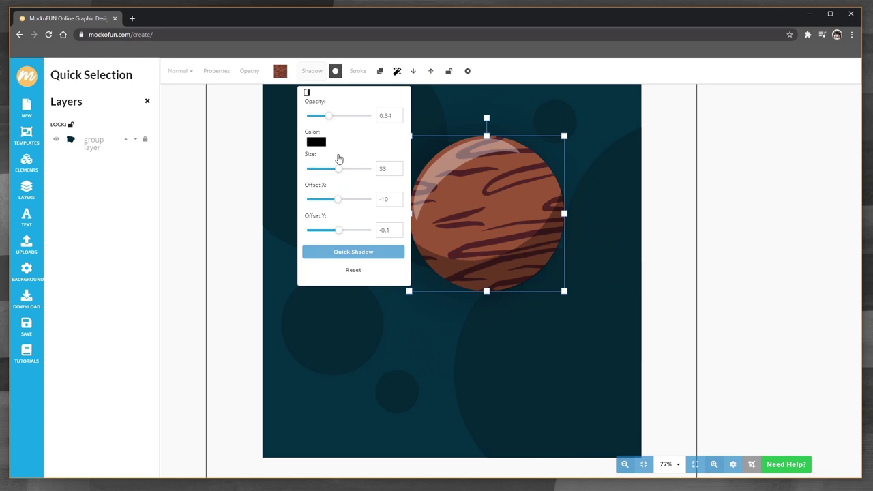
drag(353, 117, 372, 116)
click(319, 170)
drag(340, 201, 339, 199)
click(342, 231)
click(342, 232)
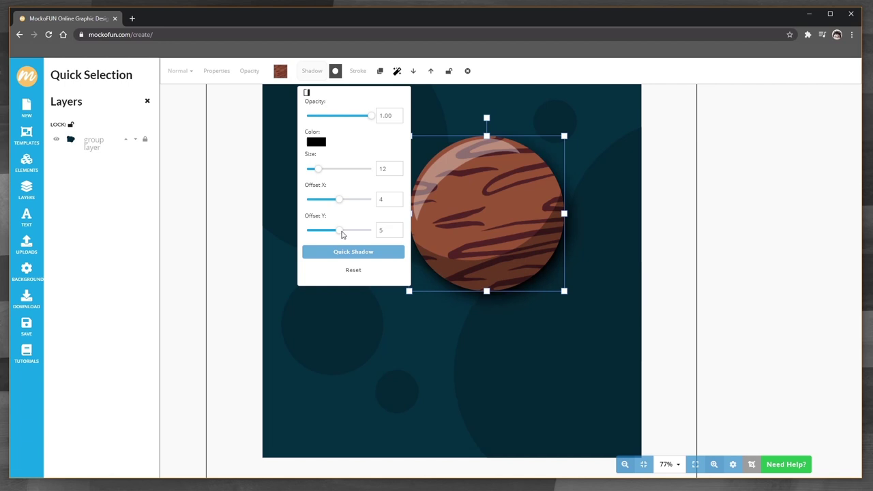
click(341, 201)
click(283, 95)
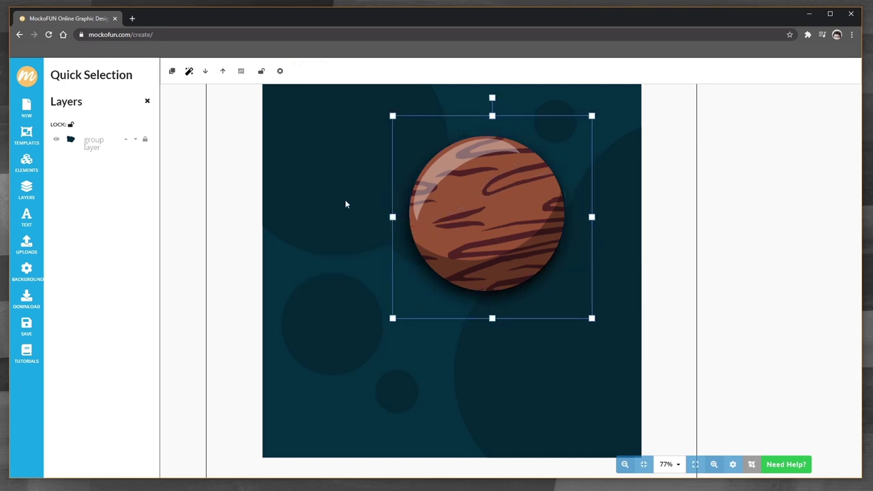
Move the planet back toward the upper left and reselect it as one object
drag(546, 225, 432, 210)
click(344, 72)
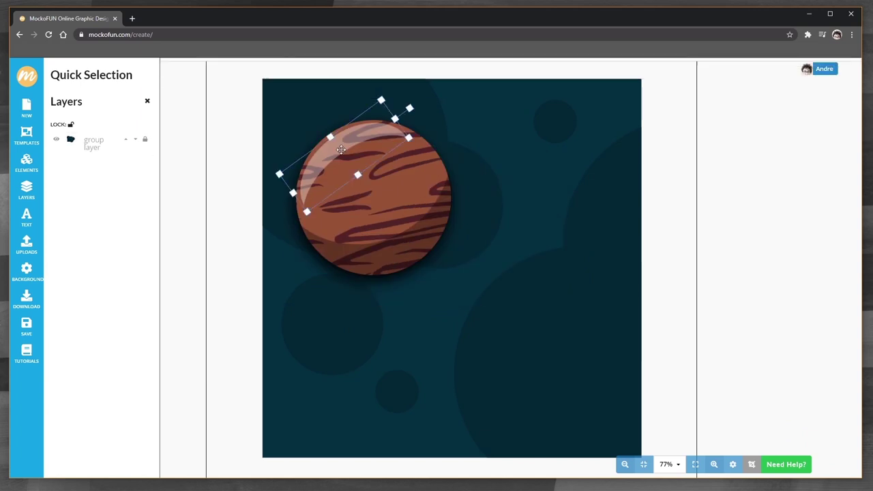
click(209, 196)
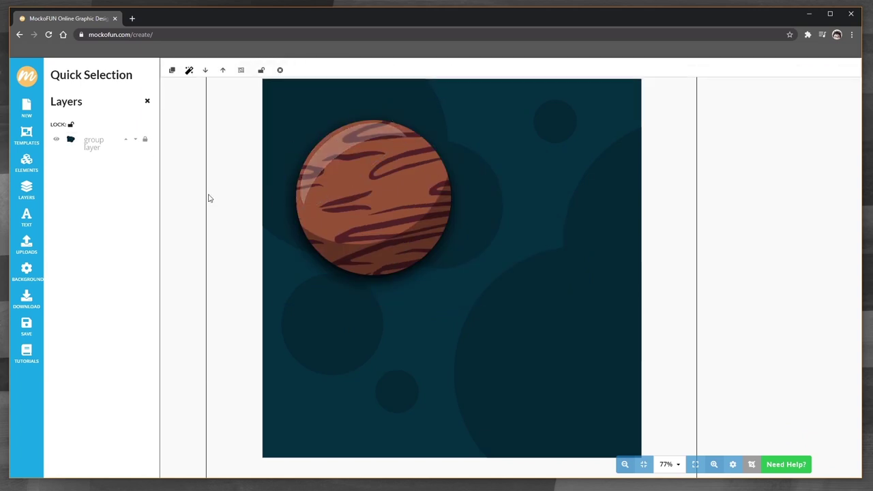
click(148, 102)
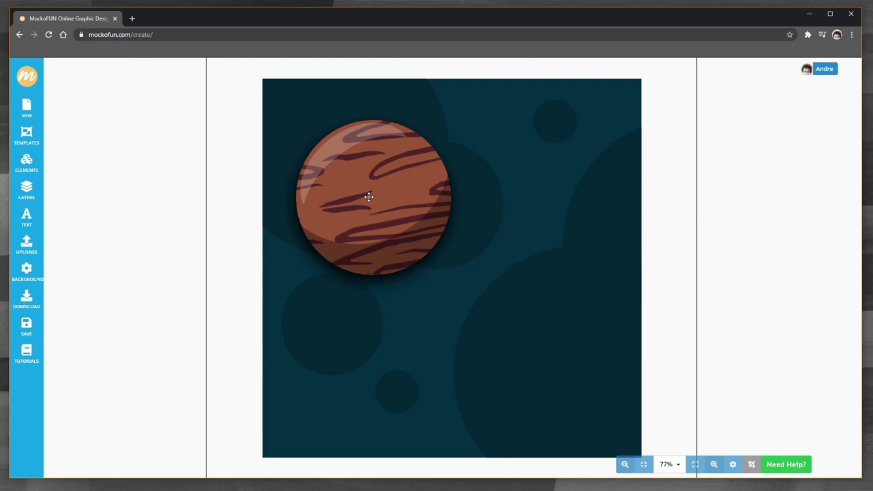
Add a black rectangle, circle and triangle from Geometric shapes and arrange them
click(327, 157)
drag(368, 198, 372, 187)
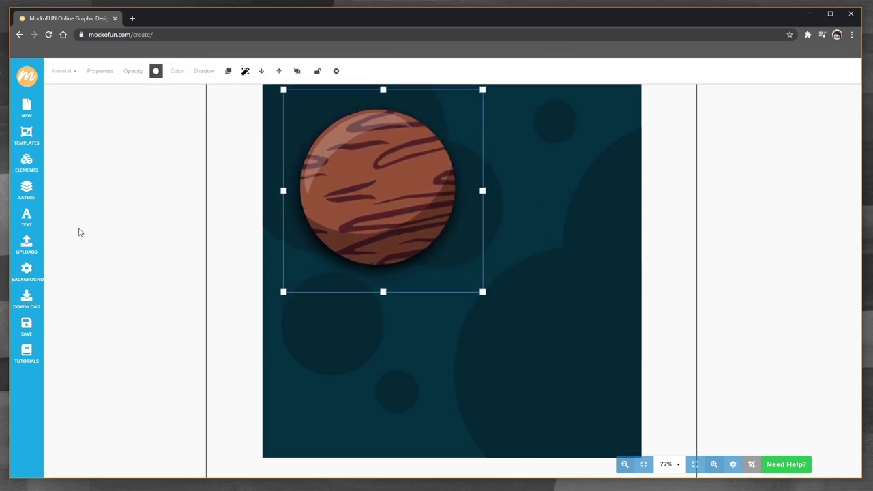
click(28, 189)
click(27, 162)
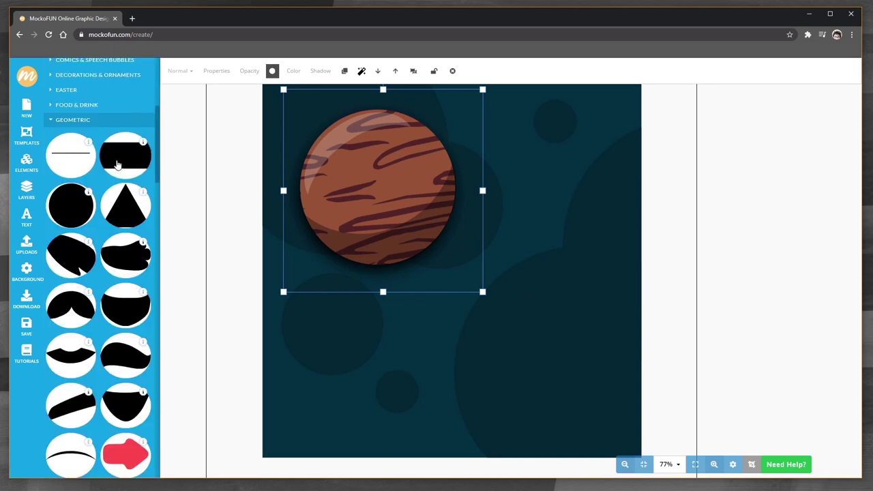
click(117, 164)
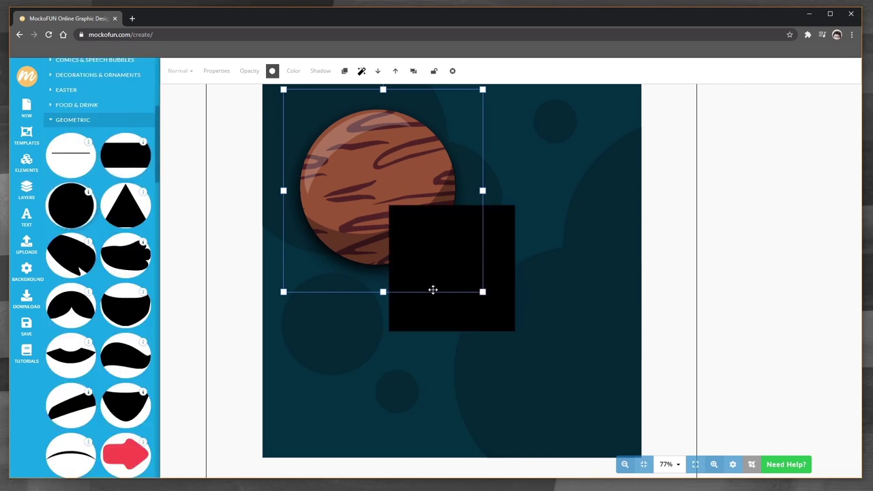
drag(72, 217, 436, 300)
drag(387, 333, 316, 337)
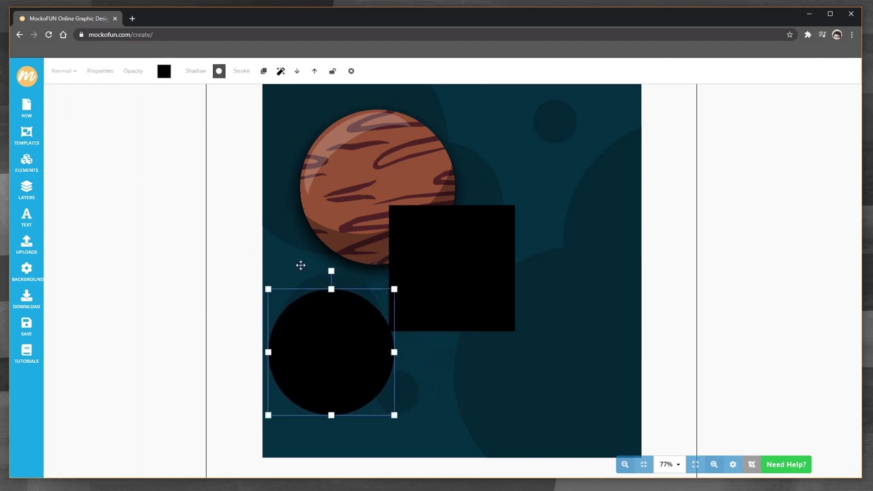
click(27, 163)
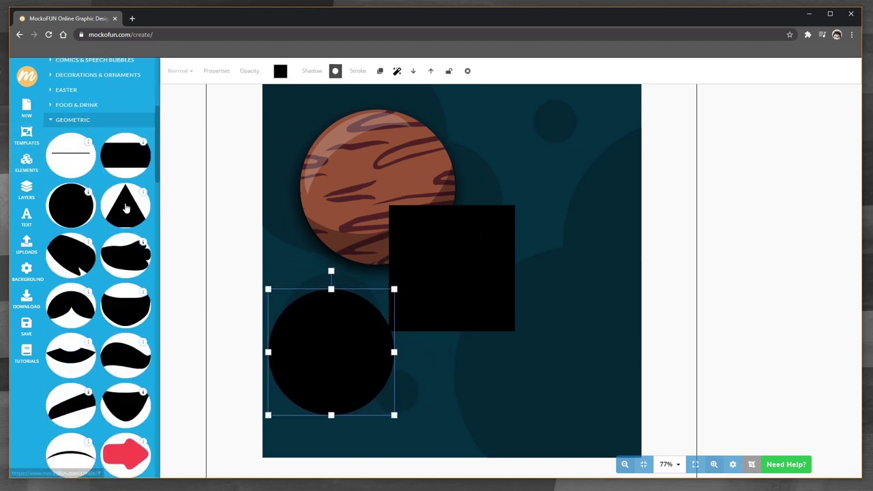
mouse_move(490, 239)
mouse_down()
mouse_move(545, 162)
mouse_move(568, 164)
mouse_up()
drag(418, 267, 392, 266)
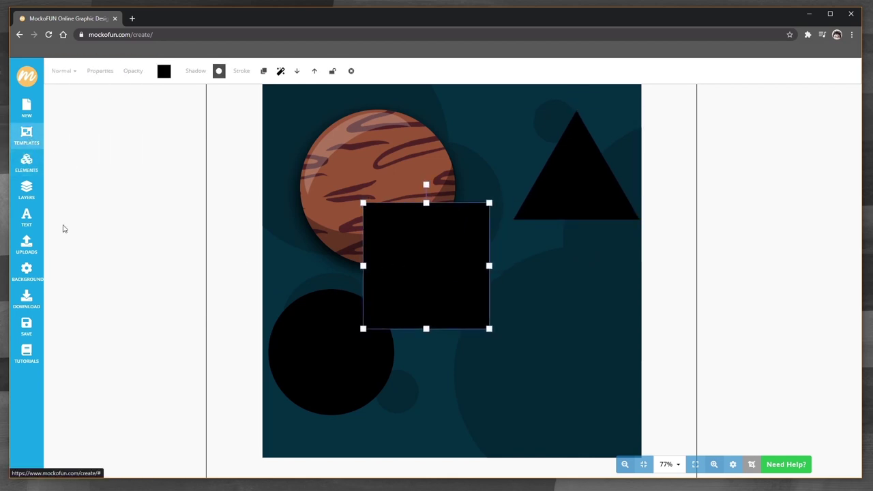
Duplicate the circle with Ctrl+D and squash the copy into a flat ellipse under the triangle
click(318, 373)
key(ctrl+d)
mouse_move(439, 409)
mouse_down()
mouse_move(601, 251)
mouse_move(597, 235)
mouse_up()
mouse_move(568, 172)
mouse_down()
mouse_move(565, 229)
mouse_move(582, 209)
mouse_up()
Zoom in and align the flat ellipse with the triangle's base to form a cone
scroll(583, 202, up, 5)
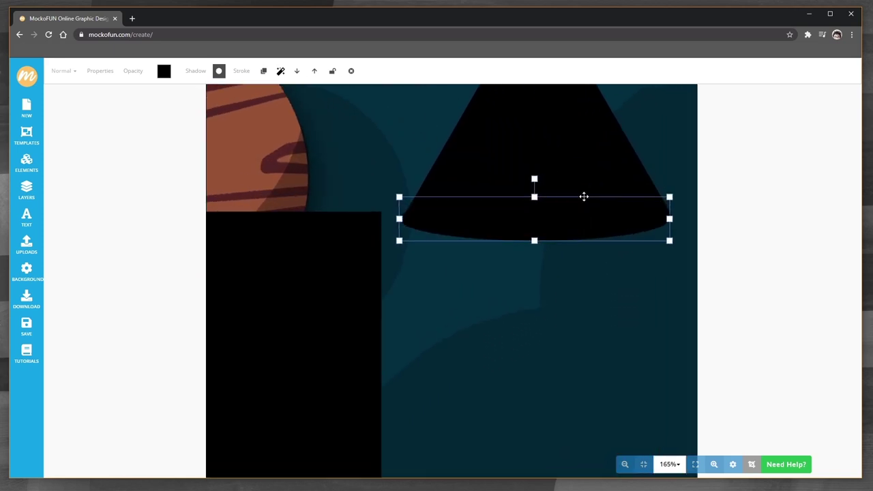
scroll(581, 196, up, 1)
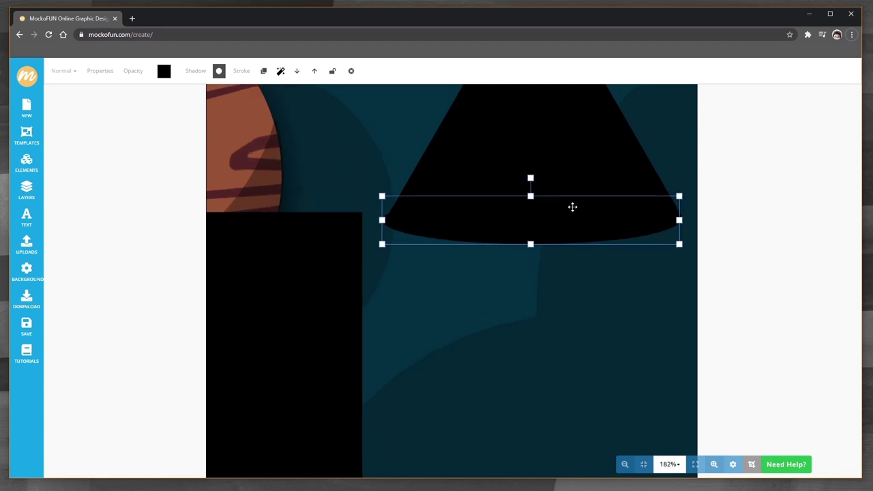
scroll(570, 206, up, 2)
mouse_move(555, 218)
mouse_down()
mouse_move(468, 245)
mouse_move(483, 249)
mouse_up()
drag(461, 280, 498, 269)
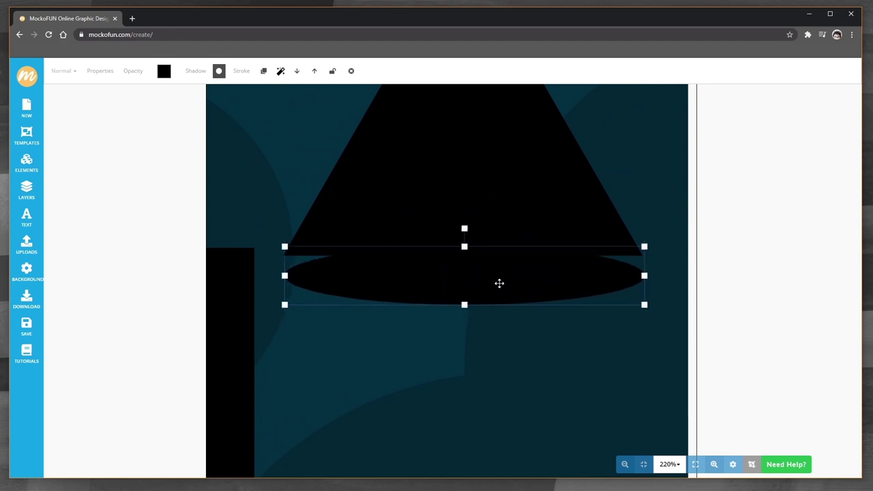
click(508, 343)
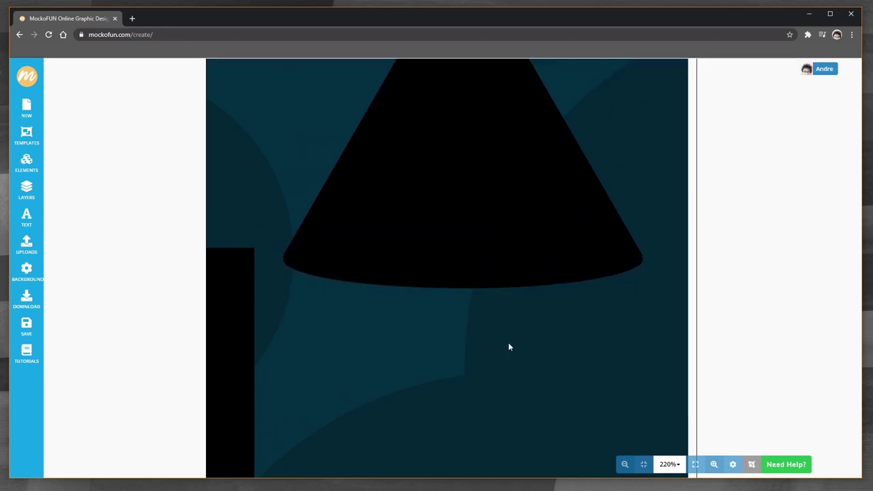
Check the ellipse sits on the black rectangle's bottom edge as a cylinder, then zoom out
mouse_move(449, 289)
mouse_down()
mouse_move(525, 289)
mouse_move(603, 182)
mouse_move(341, 337)
mouse_move(503, 250)
mouse_move(444, 386)
mouse_move(580, 214)
mouse_up()
scroll(581, 213, up, 1)
click(440, 322)
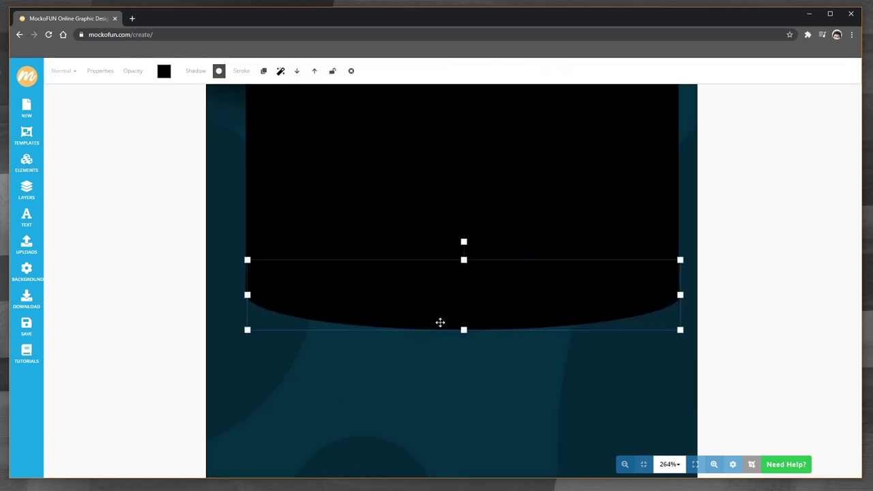
click(473, 337)
click(445, 325)
click(441, 400)
scroll(441, 400, down, 6)
click(328, 142)
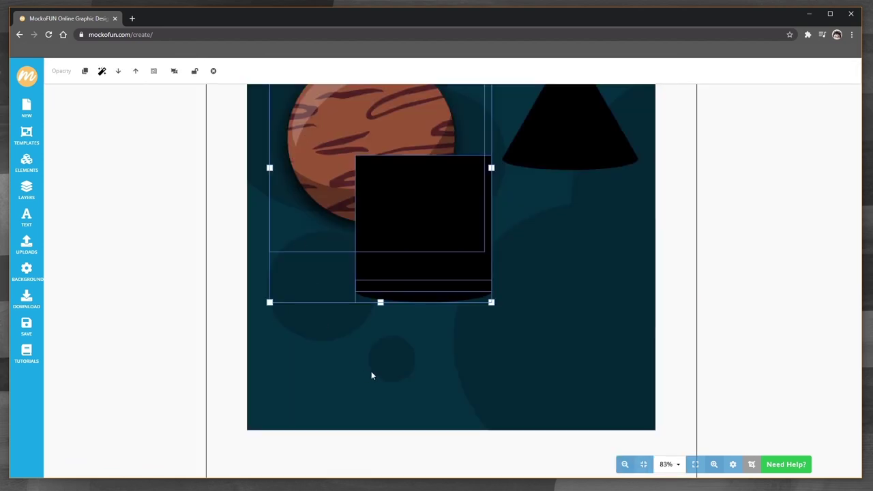
Group the triangle and its ellipse into a cone and place it directly above the cylinder
click(371, 375)
drag(405, 321, 443, 273)
click(475, 164)
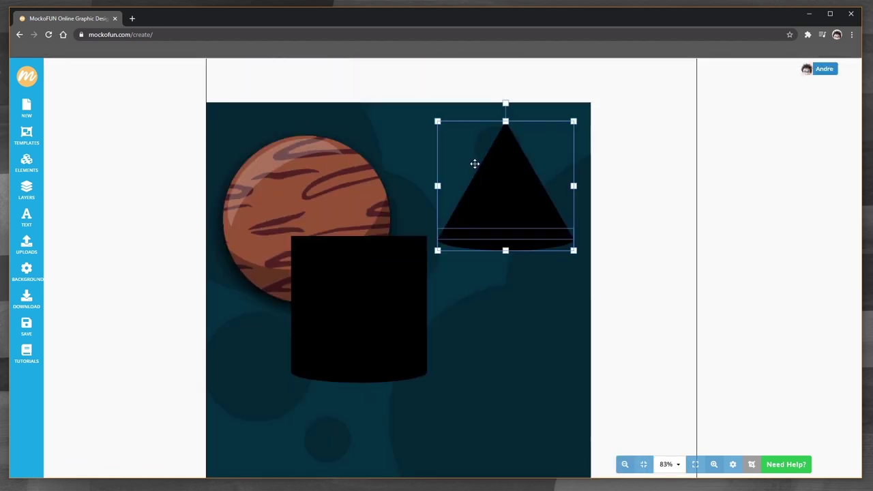
click(154, 72)
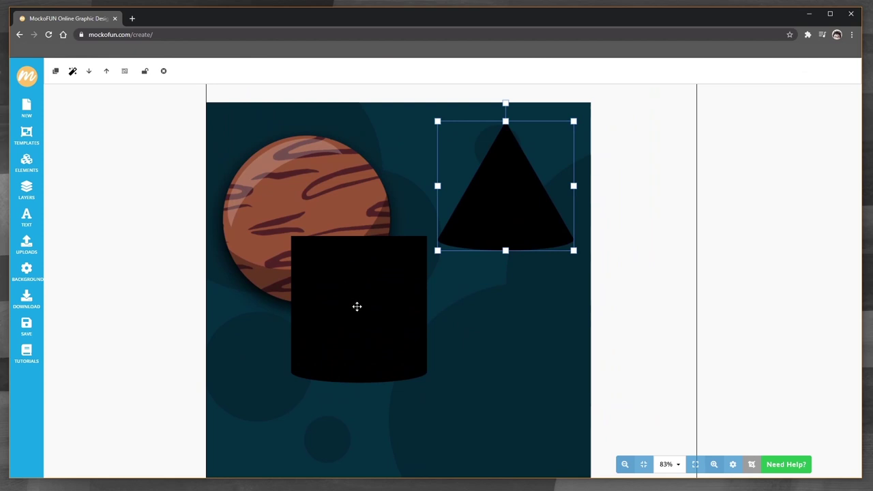
drag(353, 297, 404, 347)
mouse_move(490, 223)
mouse_down()
mouse_move(448, 224)
mouse_move(411, 246)
mouse_up()
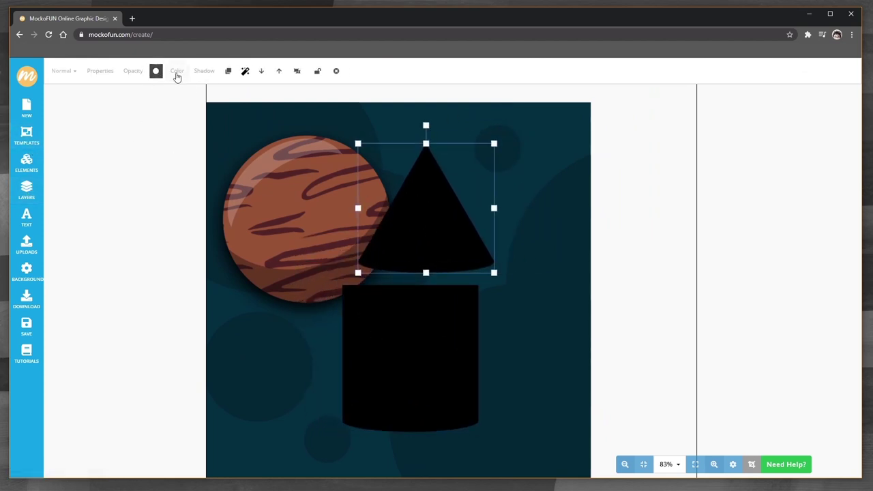
click(504, 197)
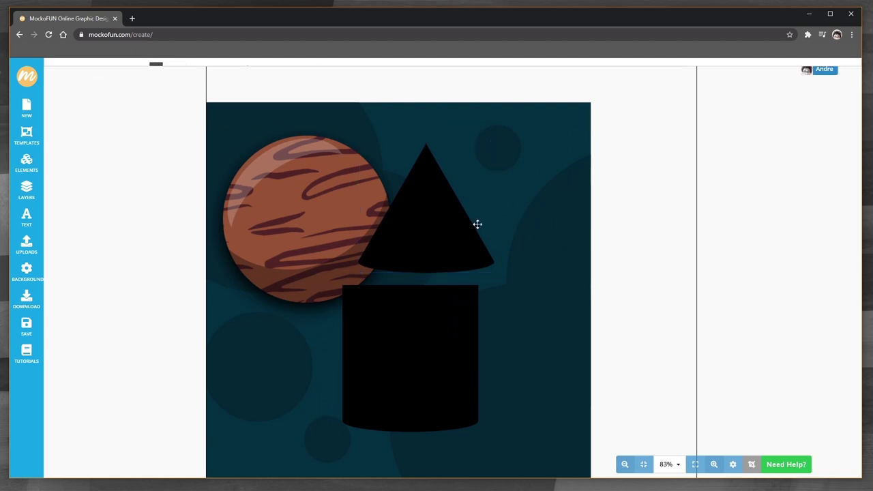
Ungroup the cone and fill its triangle with teal #45b0a0
click(416, 245)
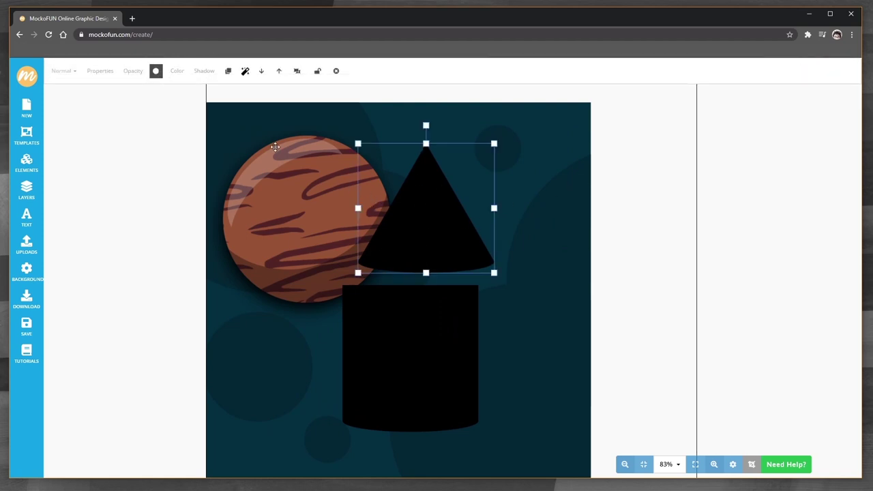
click(177, 72)
click(185, 104)
click(421, 214)
click(228, 71)
click(393, 200)
click(163, 72)
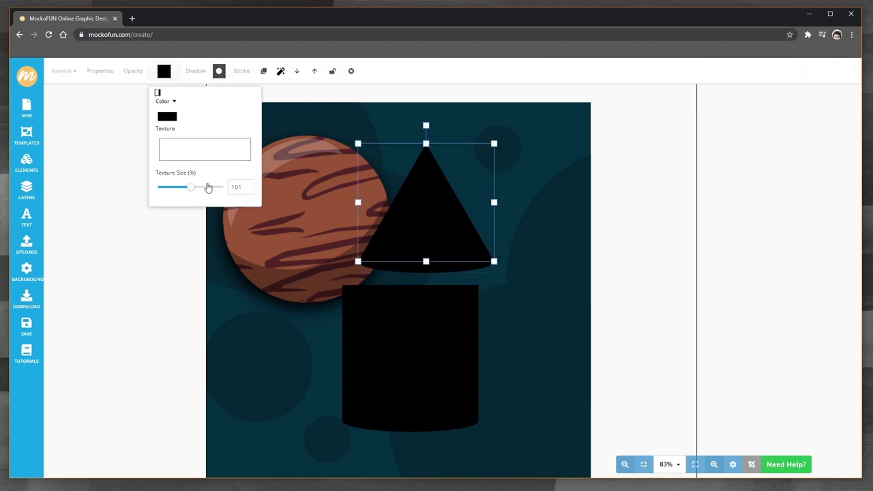
click(166, 116)
click(196, 185)
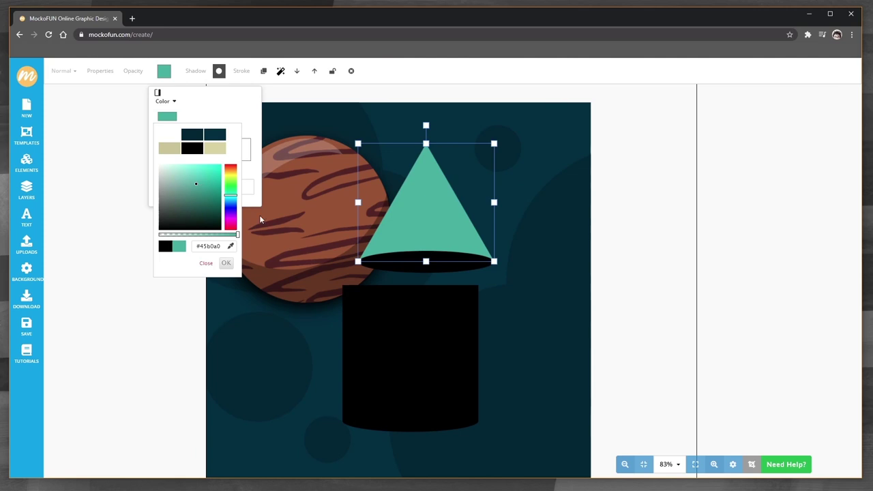
Copy the triangle's teal style and paste it onto the base ellipse
click(280, 72)
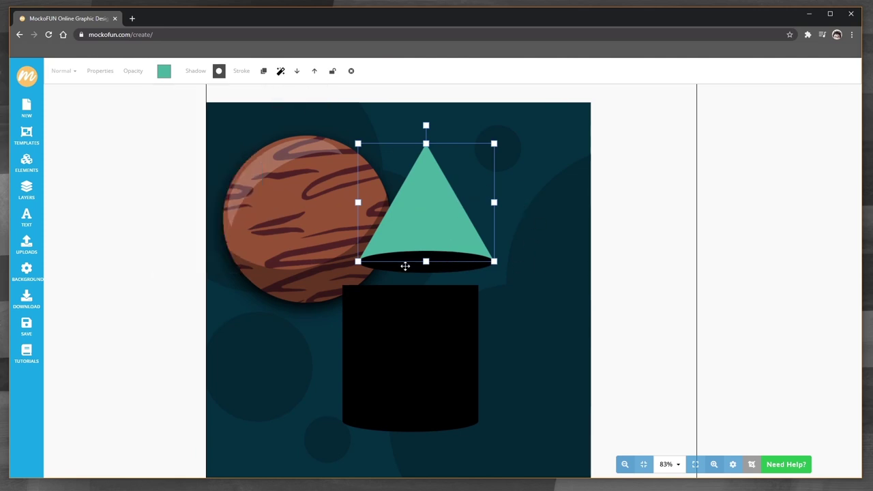
click(400, 269)
click(280, 71)
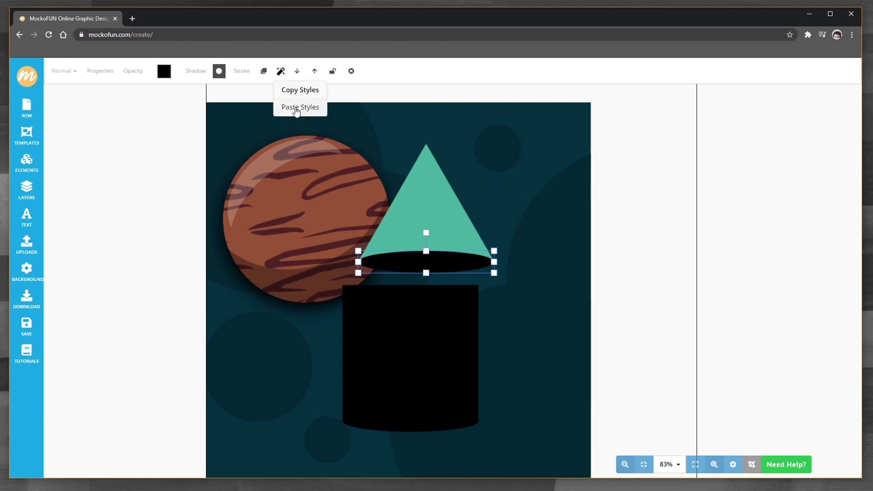
click(295, 107)
drag(530, 222, 440, 266)
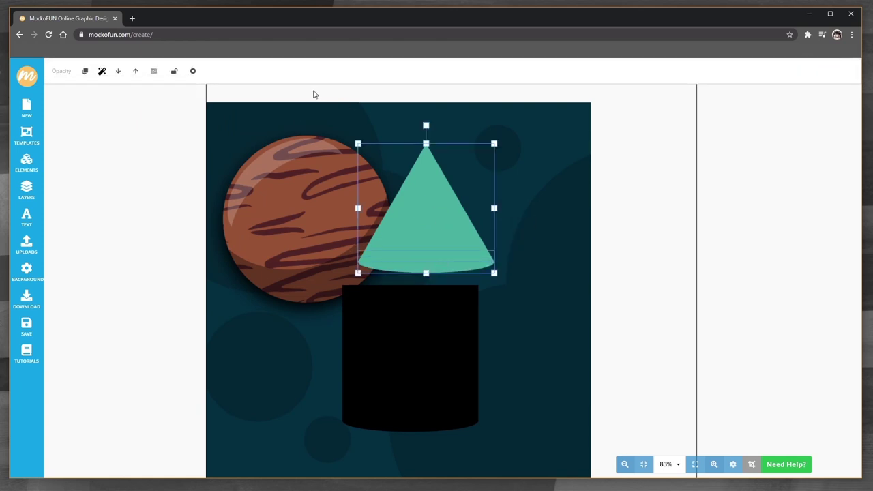
click(142, 216)
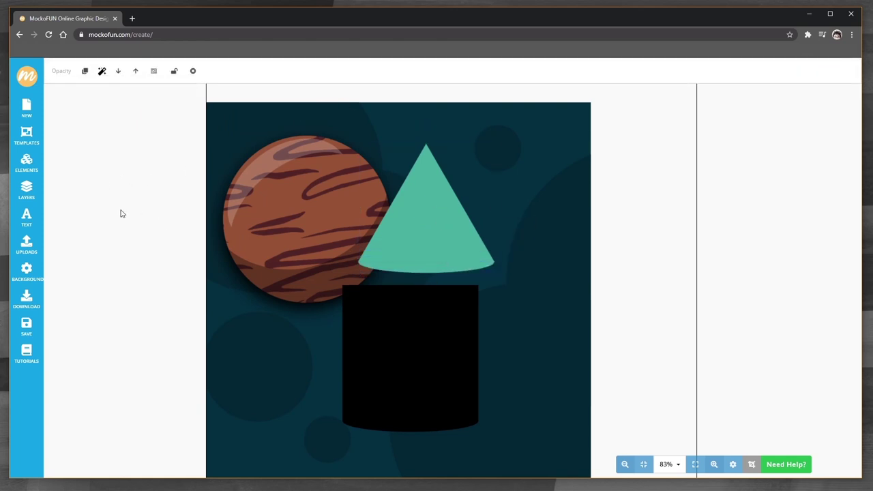
Add a flattened curved shape coloured light teal #9fdad1 as a stripe
click(26, 162)
click(79, 302)
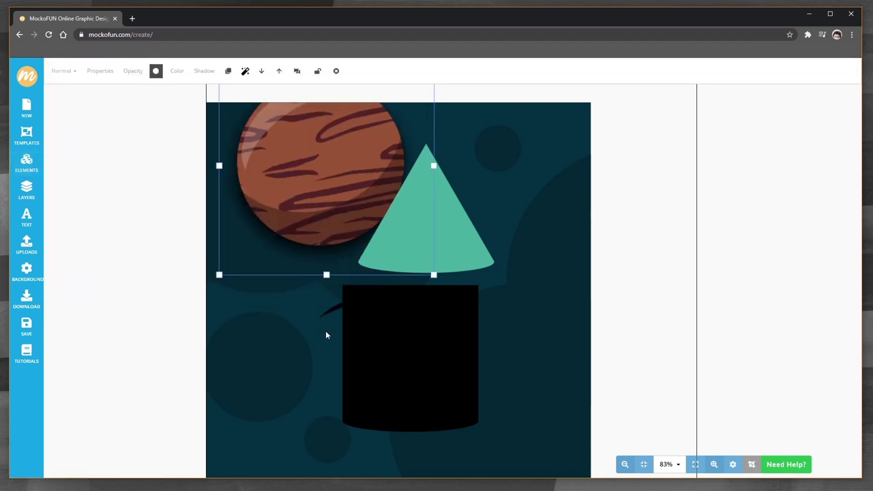
mouse_move(321, 316)
mouse_down()
mouse_move(461, 259)
mouse_move(426, 253)
mouse_up()
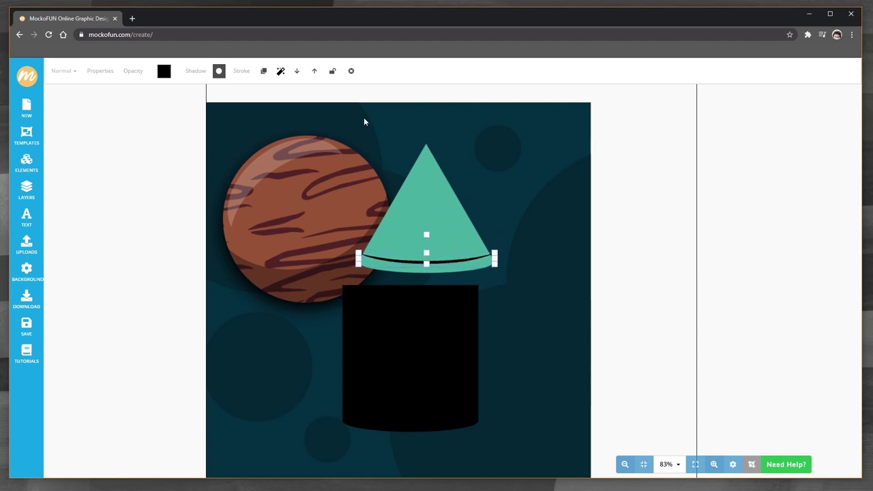
click(163, 70)
click(175, 173)
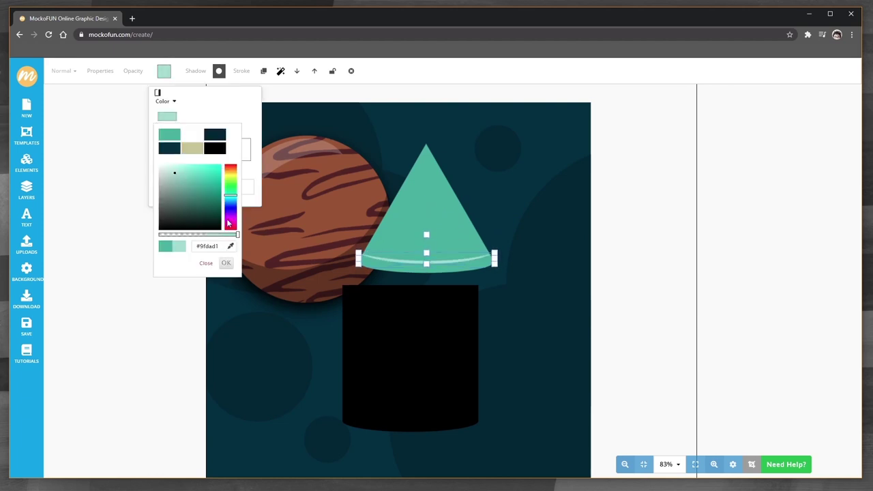
click(227, 264)
Fit the light stripe onto the cone's upper part, shortened and thinned
mouse_move(446, 259)
mouse_down()
mouse_move(507, 351)
mouse_move(484, 177)
mouse_up()
scroll(463, 191, up, 3)
scroll(429, 201, up, 6)
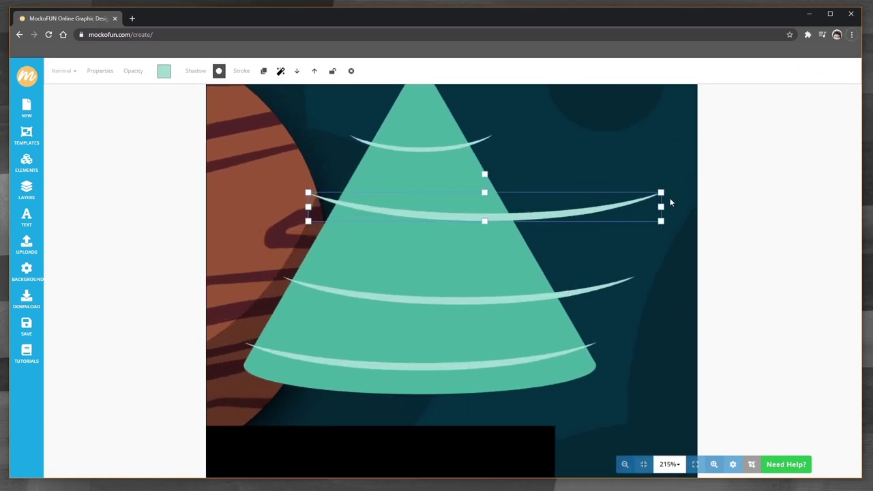
mouse_move(660, 192)
mouse_down()
mouse_move(474, 171)
mouse_move(467, 183)
mouse_up()
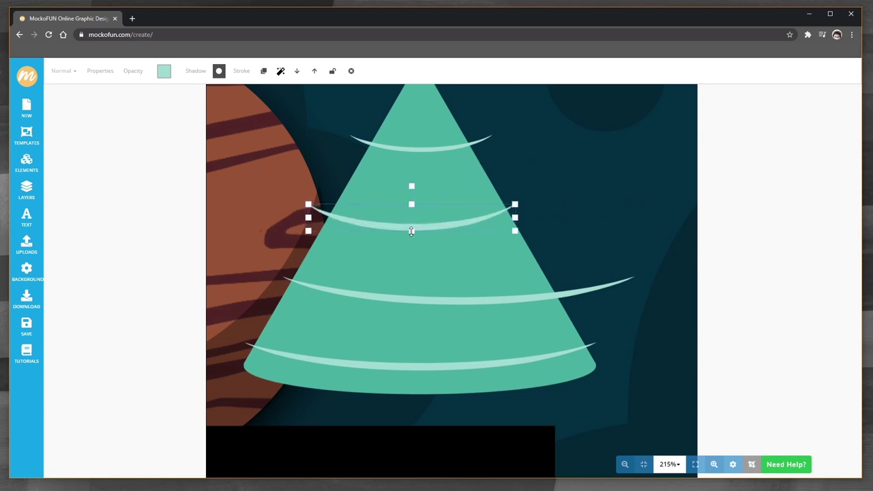
drag(409, 225, 453, 222)
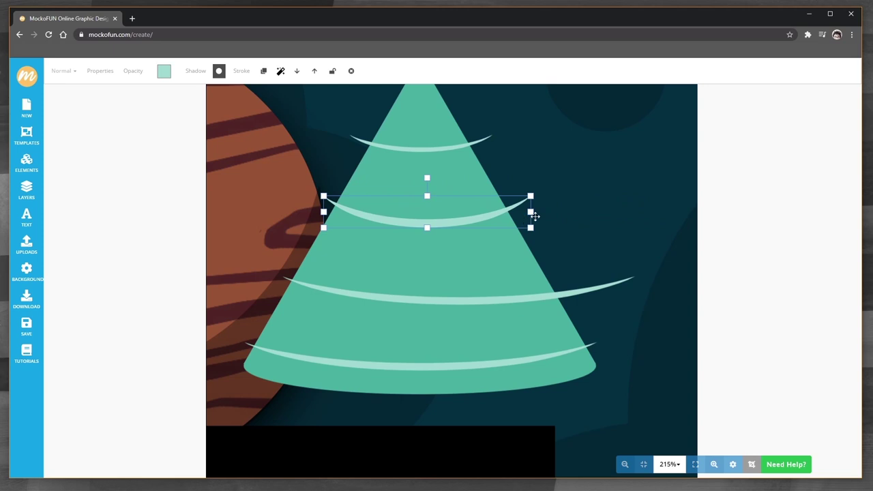
drag(530, 196, 531, 210)
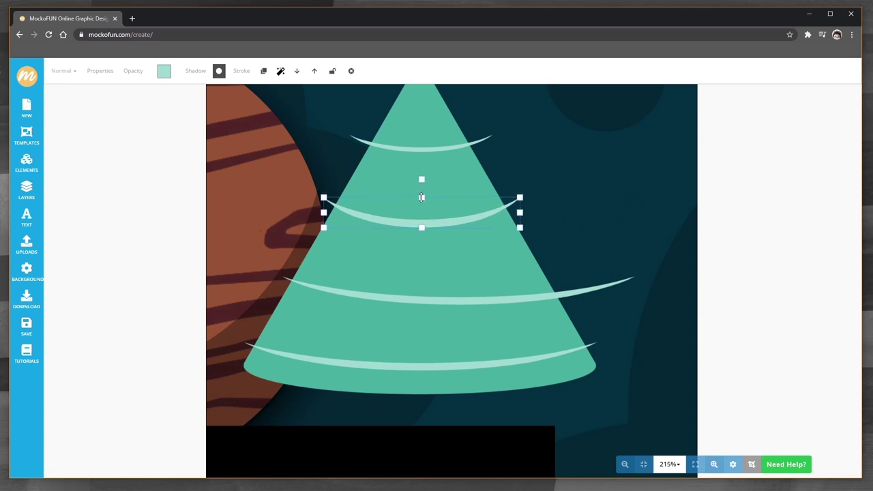
drag(422, 198, 421, 206)
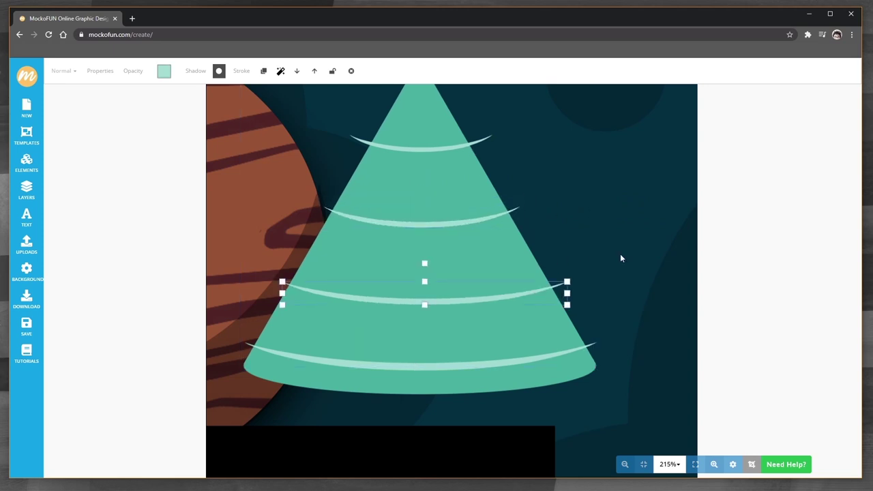
Delete the leftover triangle, group the cone with its stripes, and zoom out
key(Delete)
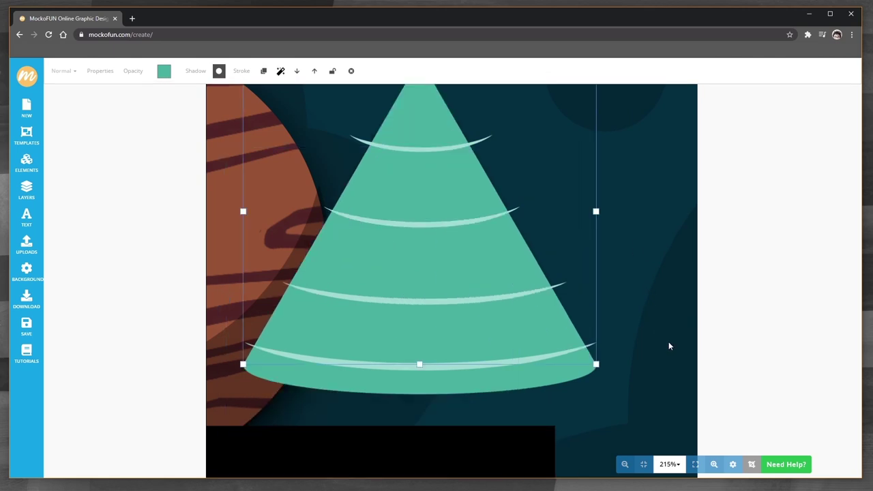
click(528, 310)
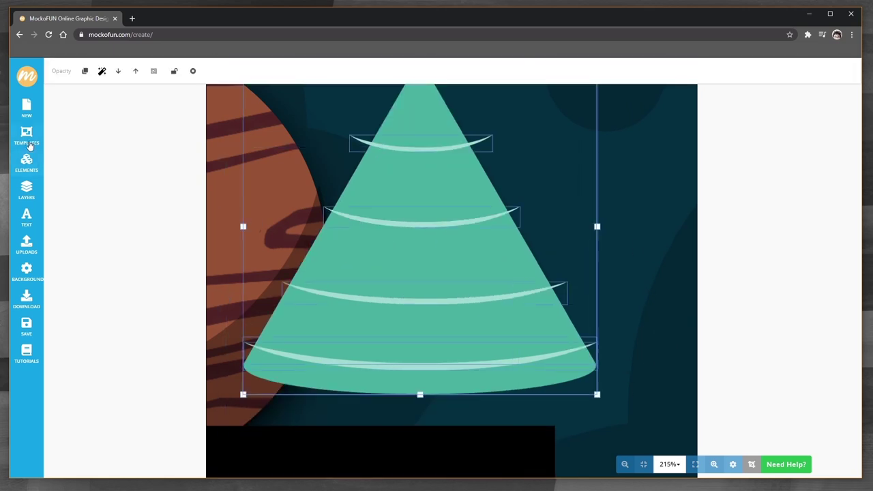
click(154, 70)
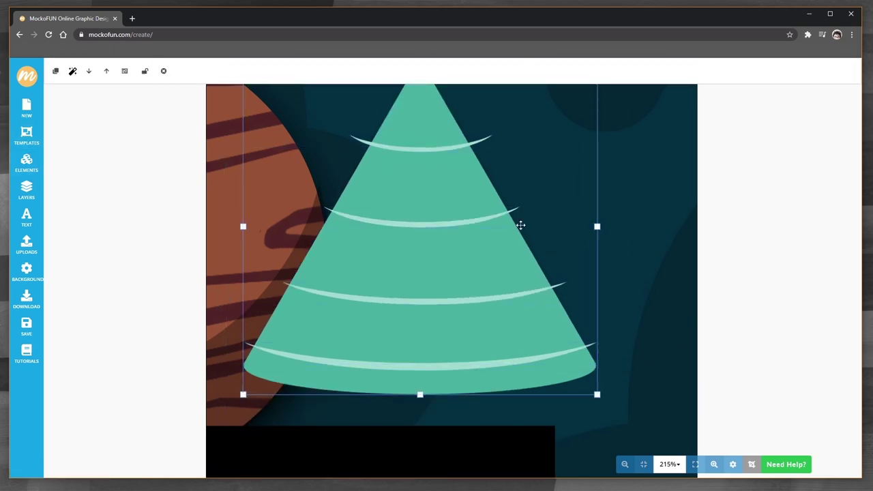
scroll(590, 226, down, 3)
scroll(590, 225, down, 2)
scroll(678, 286, down, 1)
click(595, 273)
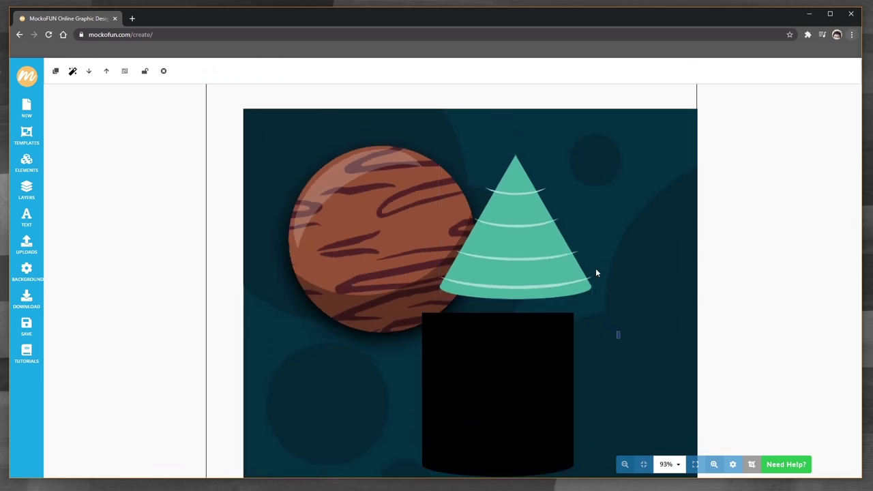
Give the black cylinder rectangle a light grey #cfcfcf fill
scroll(594, 247, down, 1)
click(446, 322)
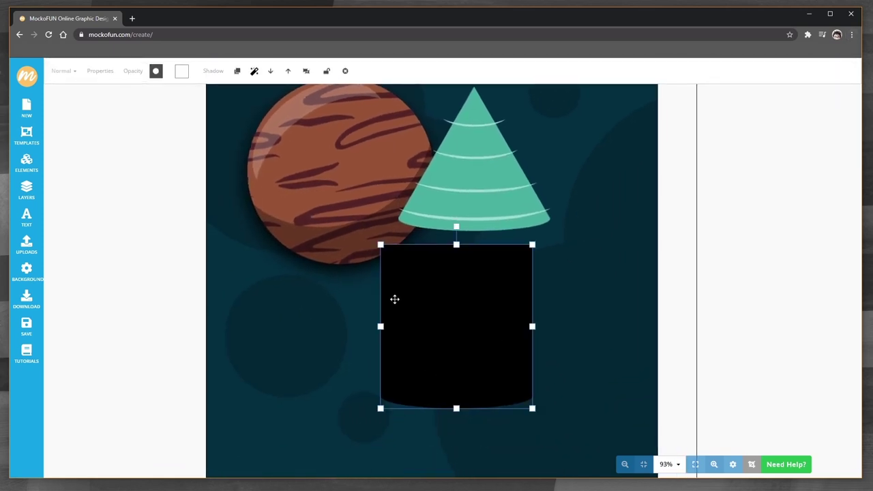
click(156, 71)
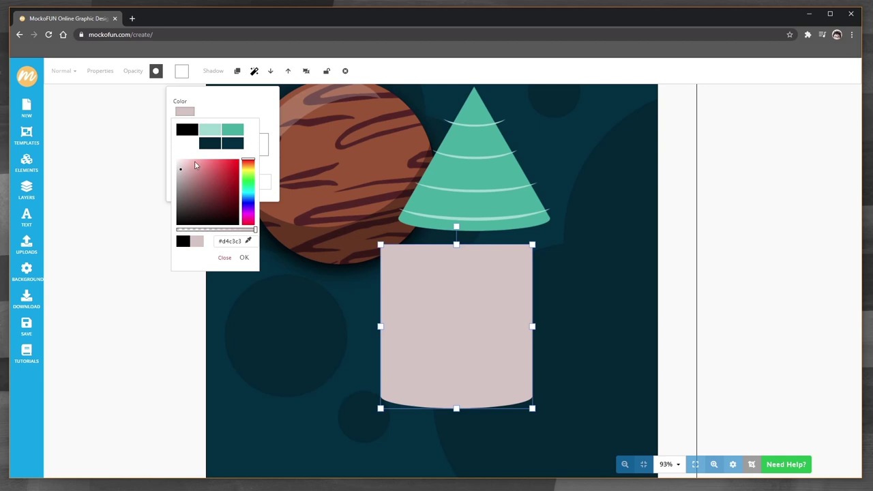
mouse_move(186, 171)
mouse_down()
mouse_move(175, 185)
mouse_move(165, 175)
mouse_up()
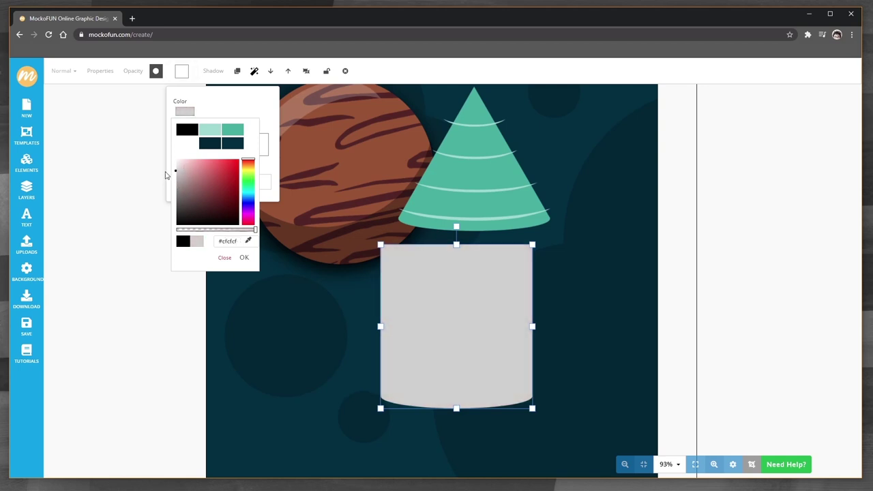
click(512, 280)
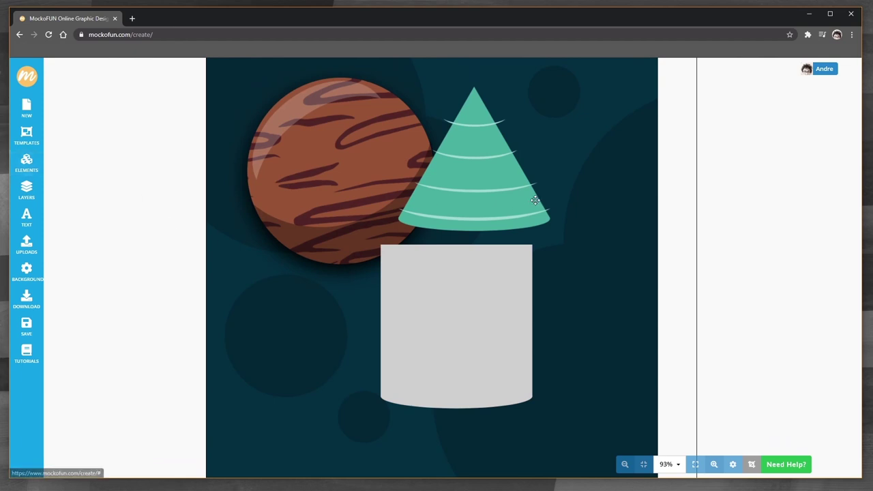
click(473, 304)
click(599, 310)
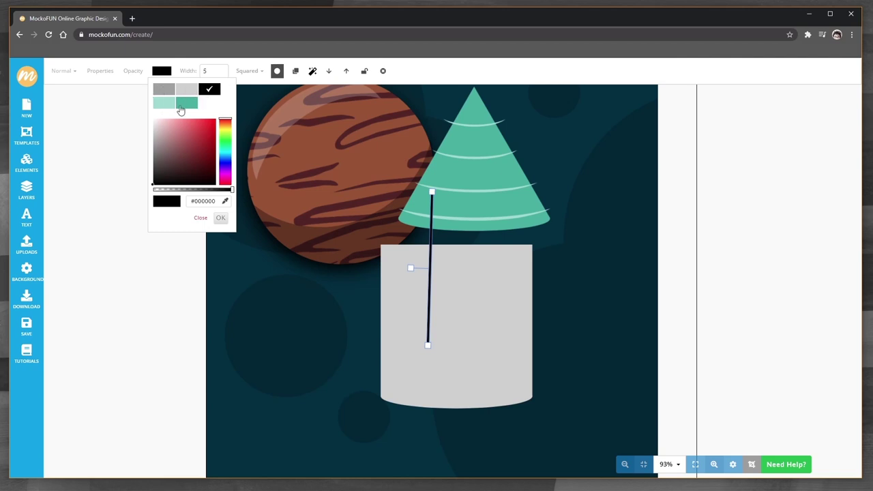
Draw grey seam lines across the rocket body to divide it into panels
click(163, 89)
drag(431, 215, 430, 248)
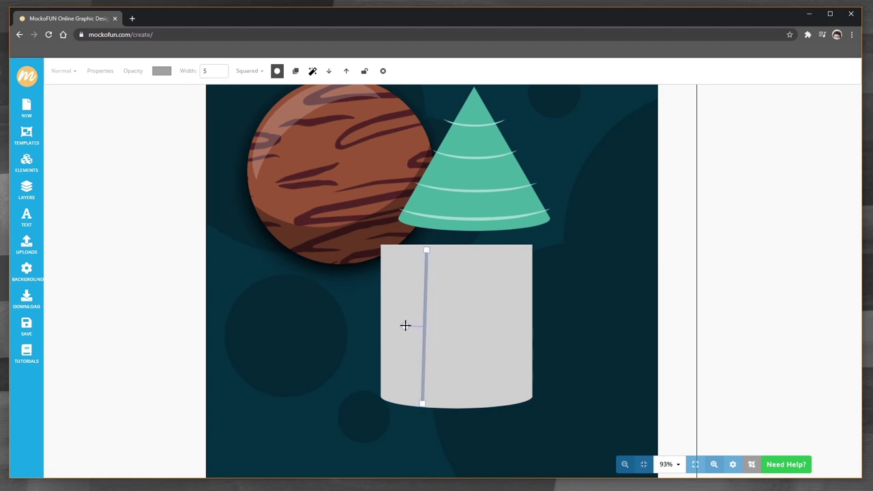
mouse_move(421, 365)
mouse_down()
mouse_move(581, 326)
mouse_move(534, 338)
mouse_up()
drag(528, 394, 542, 486)
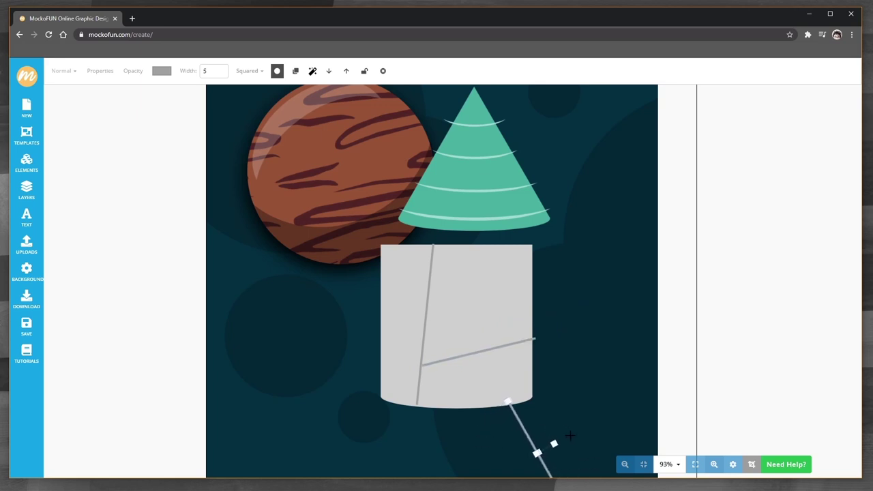
drag(528, 394, 510, 344)
Add a small grey rivet circle onto the cylinder body near the seams
drag(530, 461, 520, 402)
mouse_move(505, 193)
mouse_down()
mouse_move(481, 205)
mouse_move(361, 334)
mouse_up()
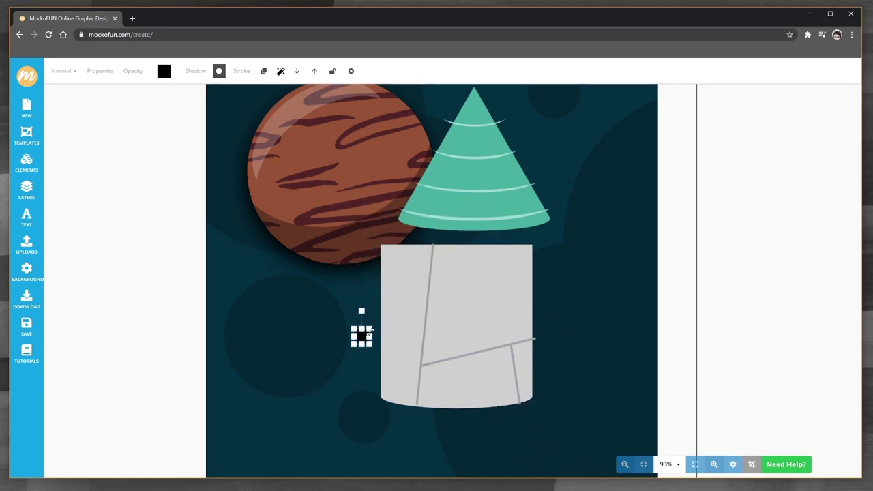
click(163, 70)
click(167, 118)
click(171, 135)
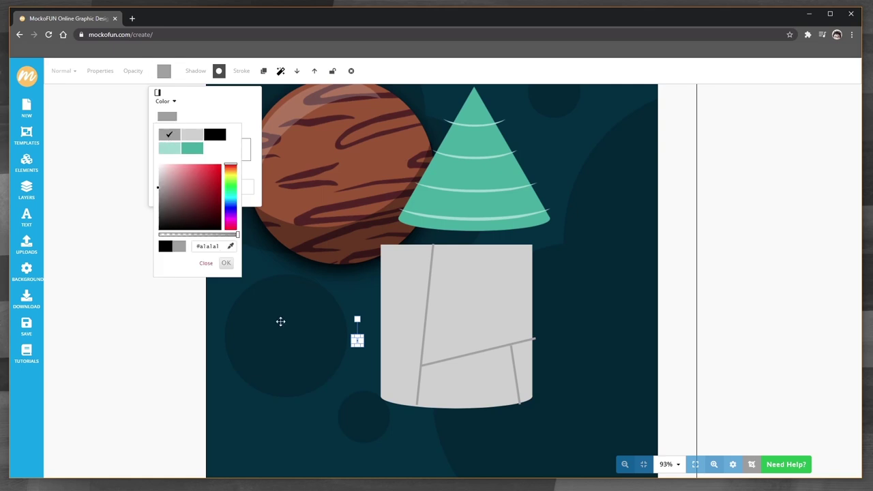
drag(356, 339, 489, 310)
click(542, 309)
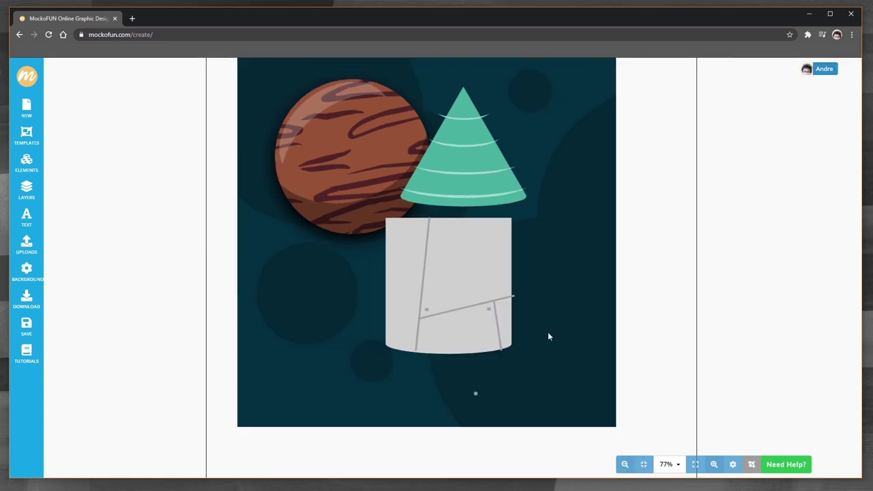
click(510, 360)
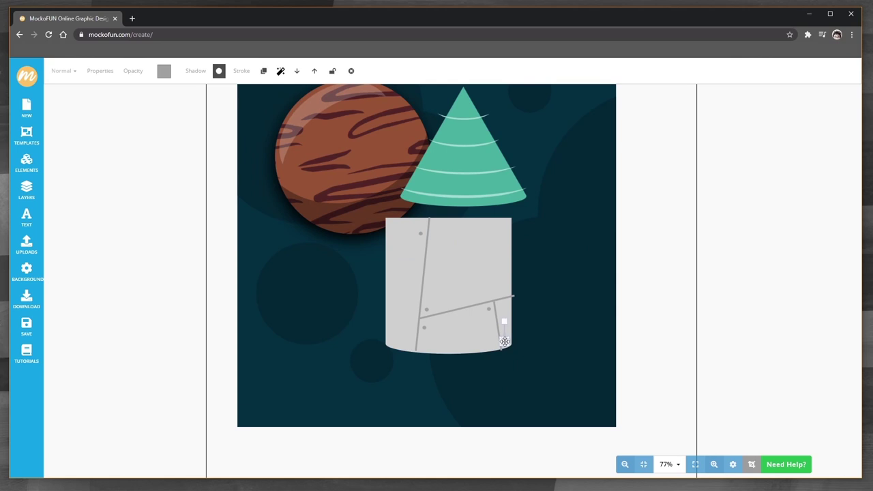
click(320, 327)
click(82, 183)
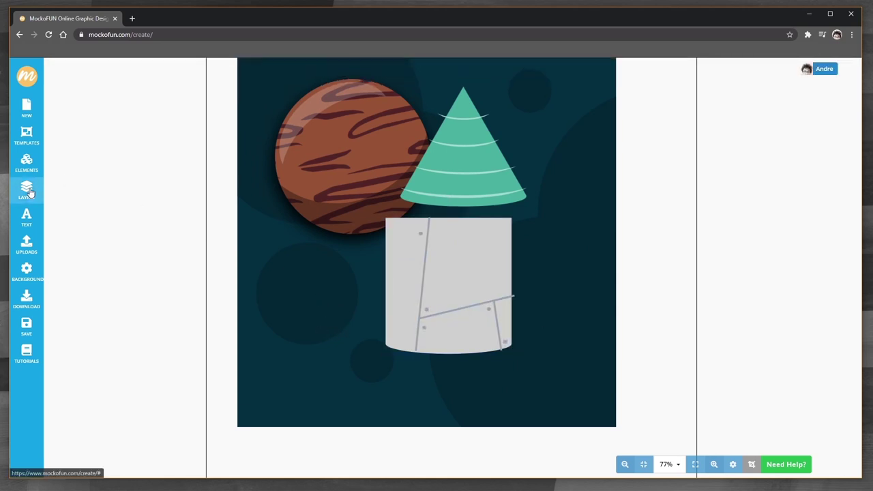
click(27, 163)
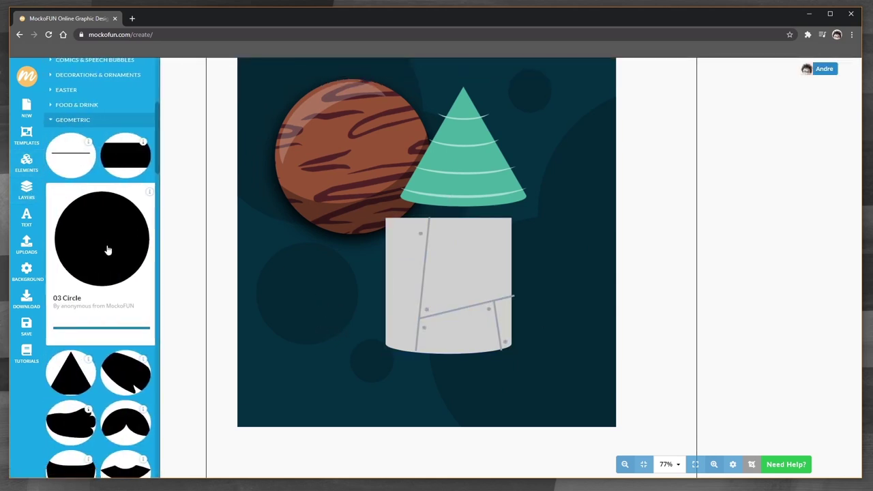
Place a porthole-sized black circle on the body with a smaller duplicate for the glass
drag(107, 250, 463, 236)
drag(510, 204, 450, 273)
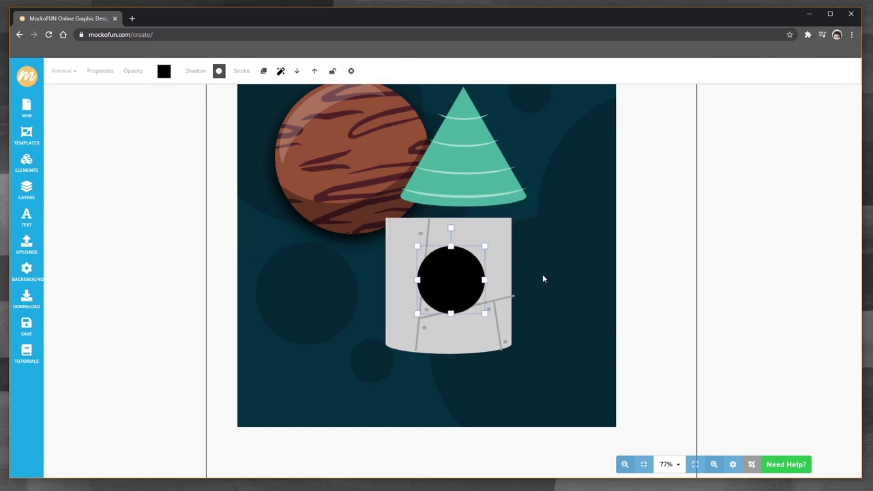
key(ctrl+v)
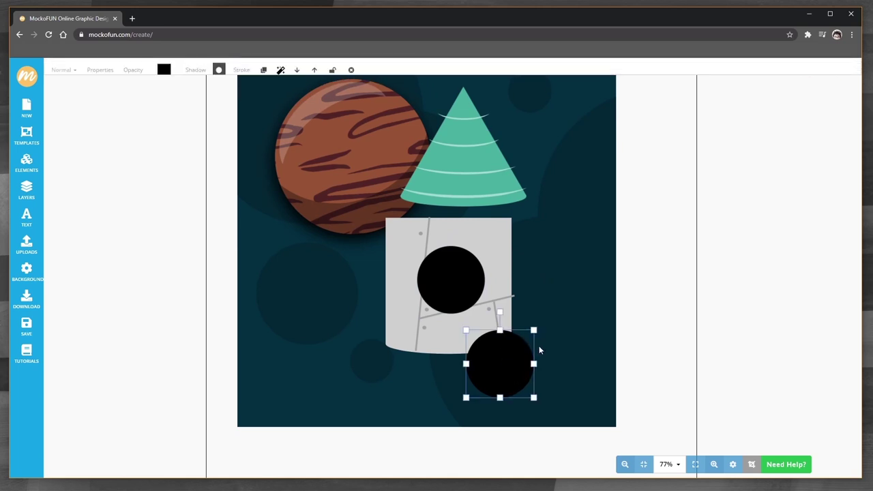
mouse_move(533, 330)
mouse_down()
mouse_move(502, 351)
mouse_move(468, 282)
mouse_move(474, 273)
mouse_move(452, 276)
mouse_up()
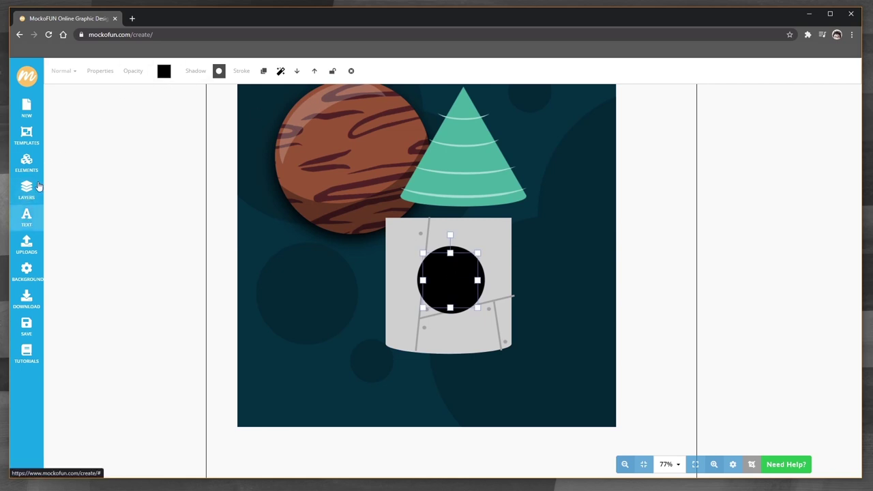
Add a teal crescent highlight sized to fit inside the porthole window
click(71, 235)
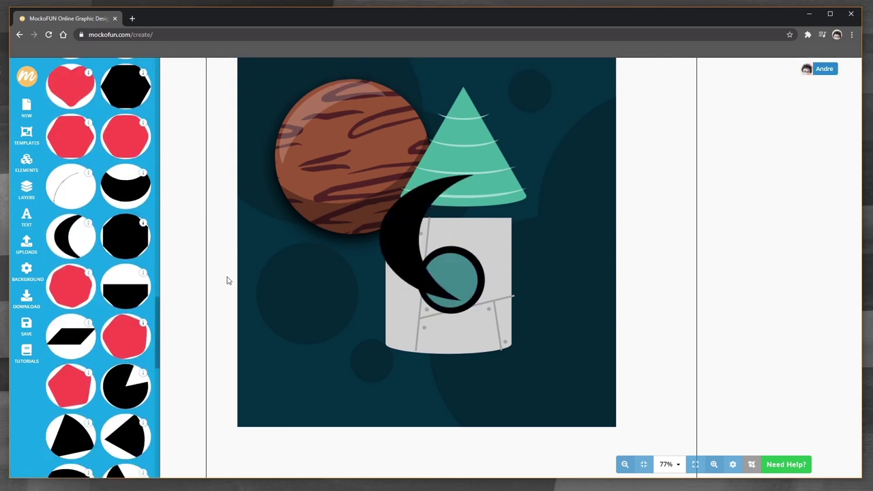
drag(409, 234, 422, 266)
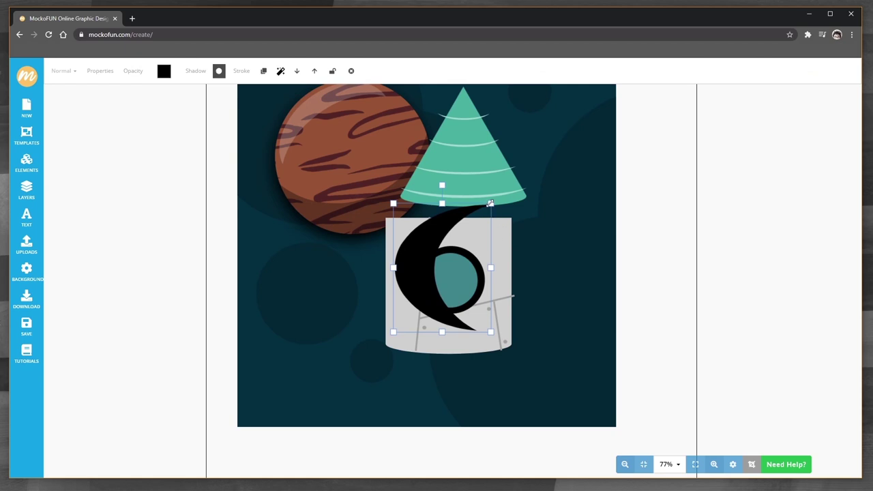
drag(490, 203, 433, 253)
click(164, 70)
click(169, 134)
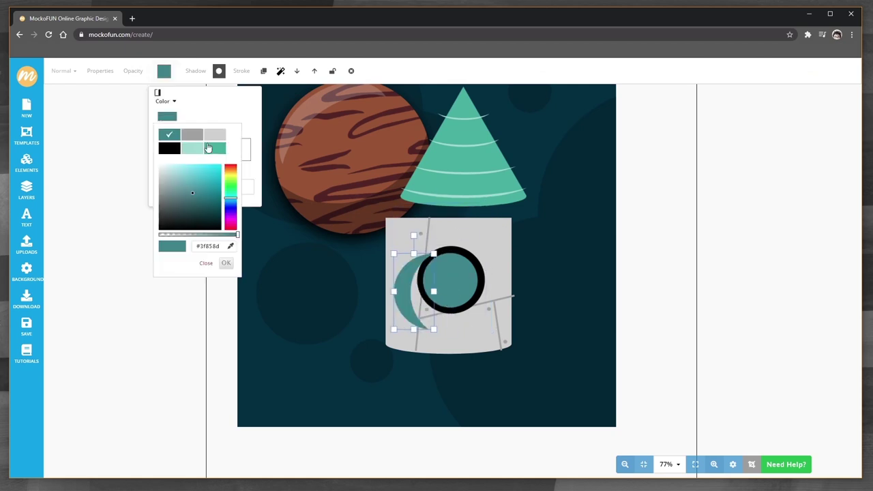
click(208, 148)
Group the body, seams and porthole, then select the cone and body together
click(187, 89)
click(155, 72)
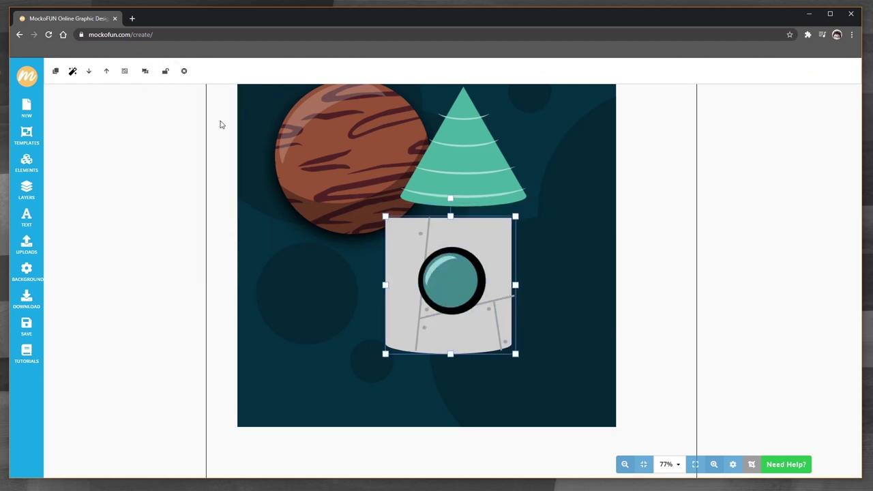
click(392, 353)
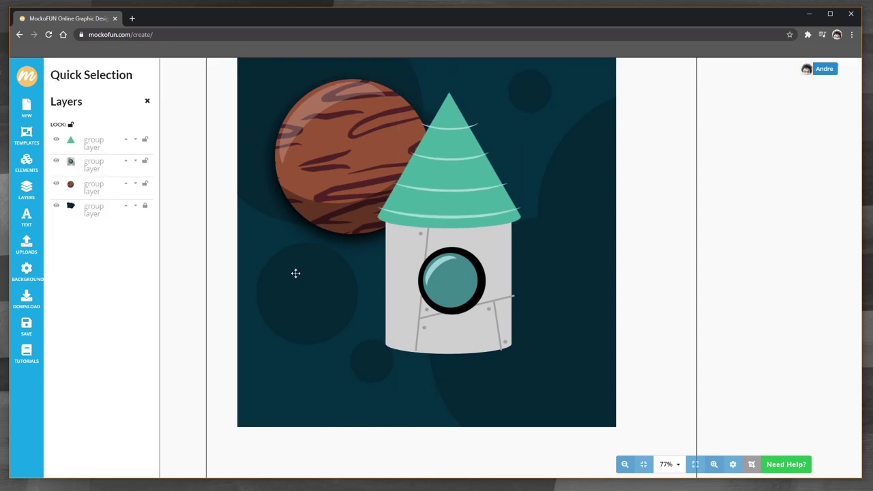
drag(551, 170, 450, 328)
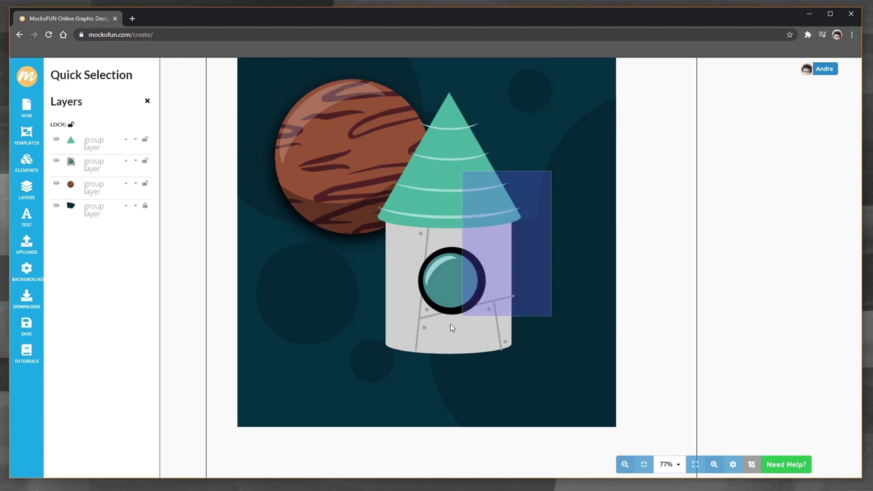
Add a dark grey parallelogram leg below the rocket body
drag(73, 296, 405, 222)
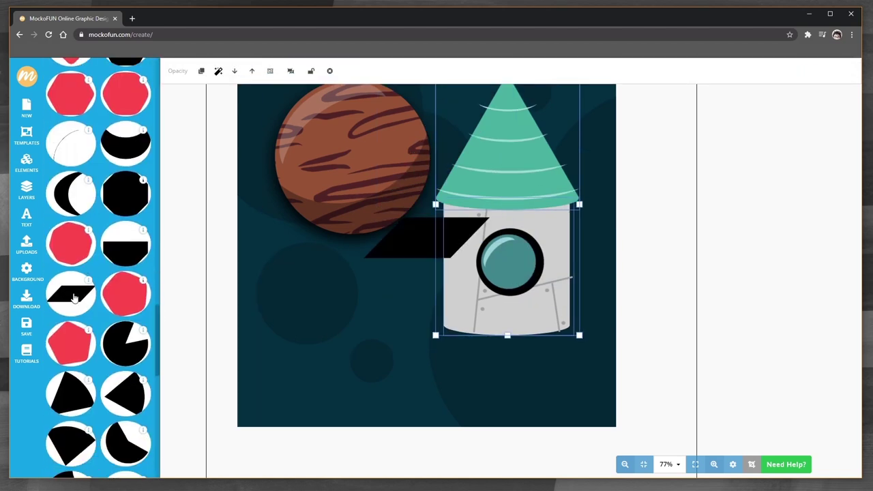
drag(399, 250, 405, 343)
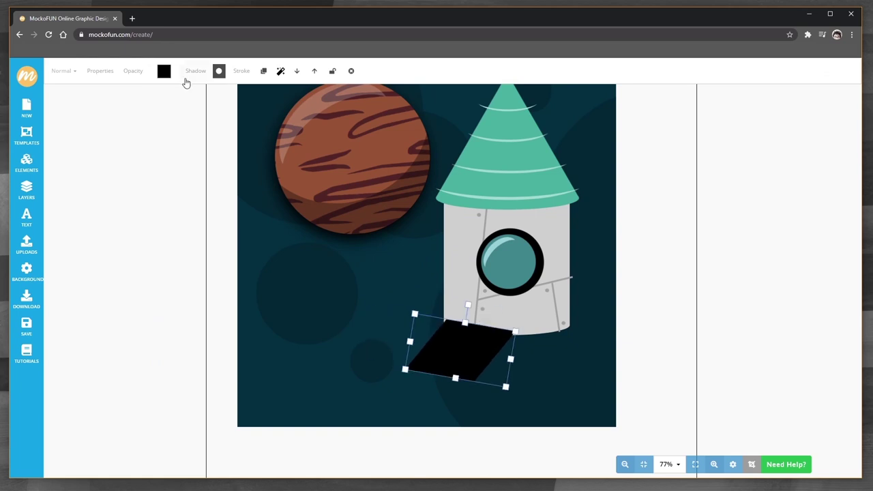
click(165, 71)
click(167, 118)
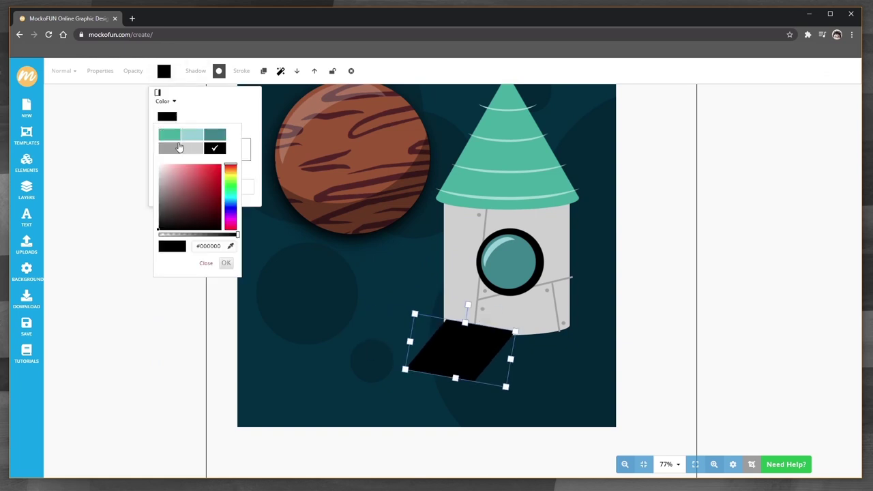
click(180, 148)
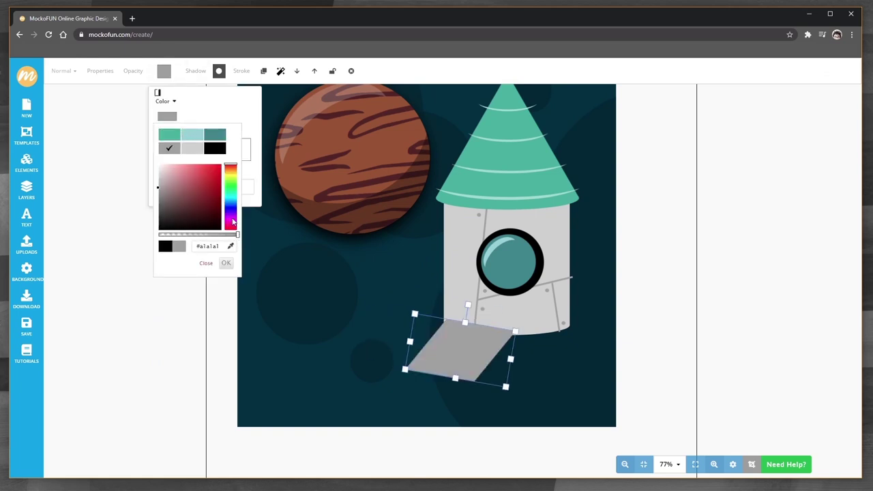
drag(165, 194, 152, 202)
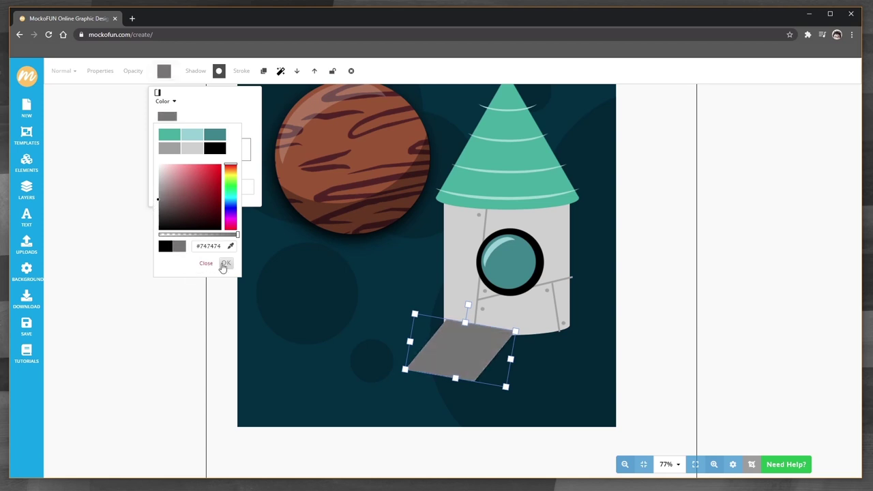
click(225, 263)
click(459, 342)
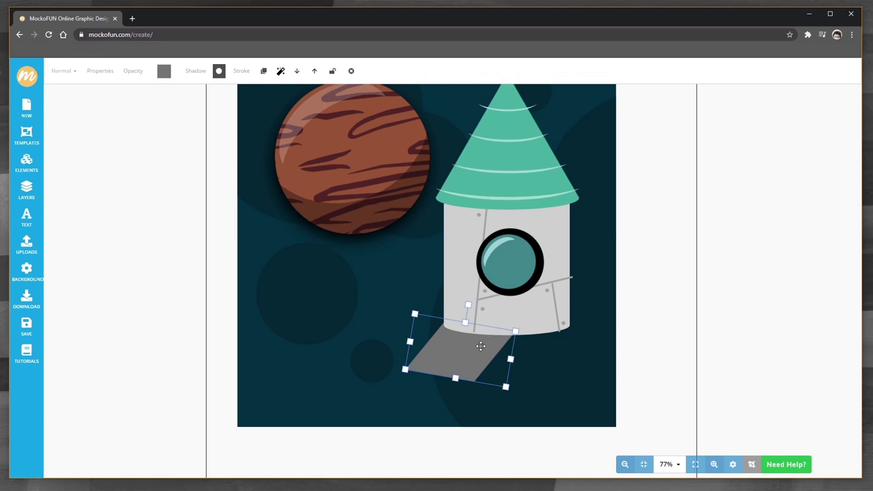
Duplicate the leg, flip and angle it on the right, then select all rocket parts
key(ctrl+c)
key(ctrl+v)
drag(413, 313, 582, 334)
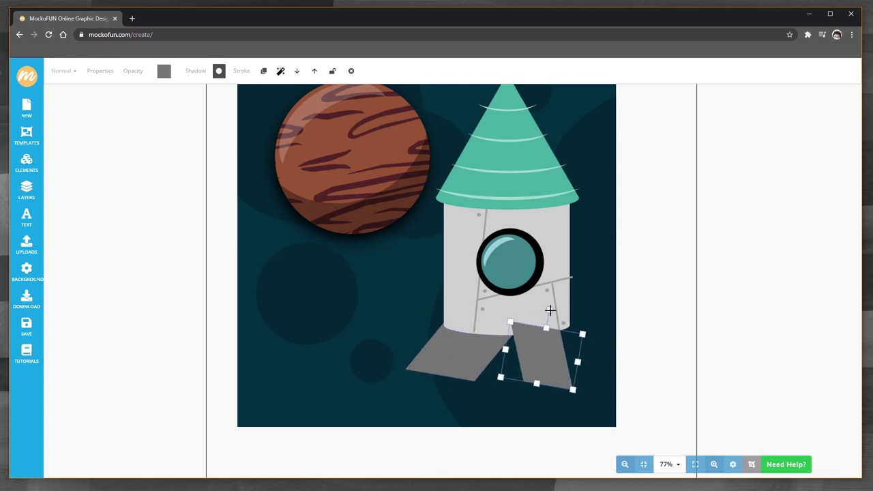
drag(550, 307, 545, 305)
mouse_move(437, 277)
mouse_down()
mouse_move(445, 253)
mouse_move(416, 273)
mouse_up()
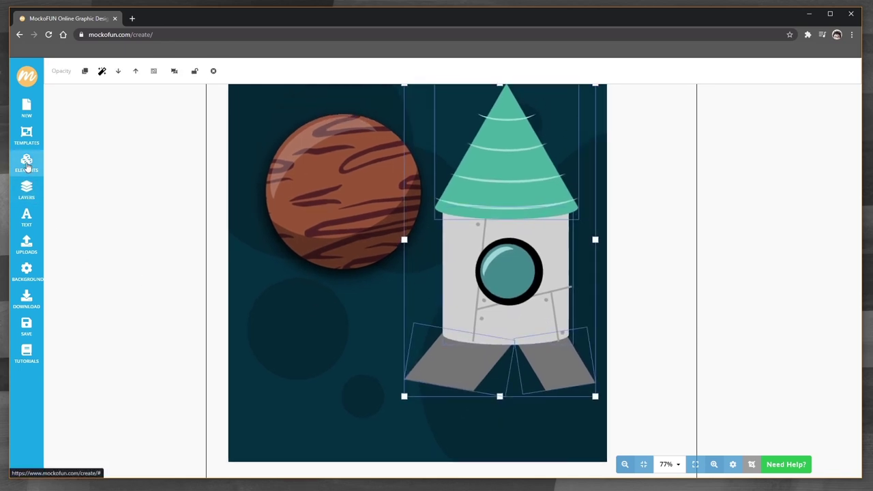
click(361, 402)
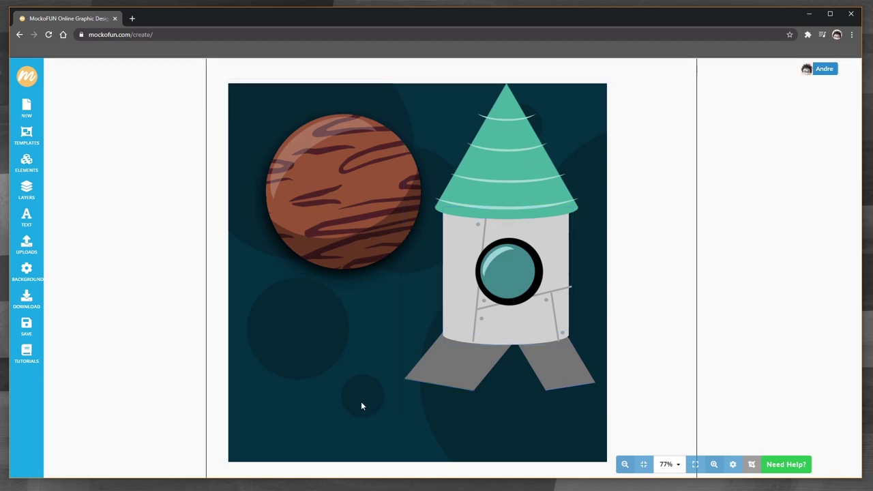
click(462, 371)
drag(574, 433, 454, 170)
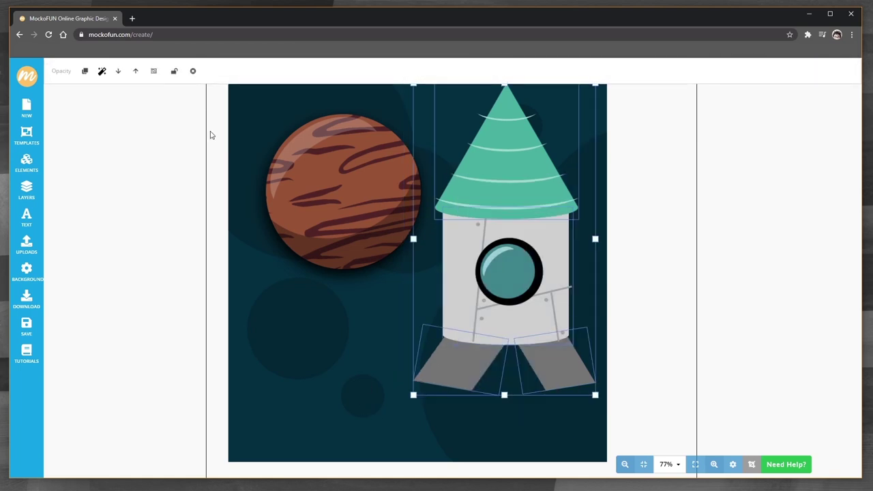
Group the rocket parts and browse the shape library for blob shapes
click(152, 70)
click(26, 189)
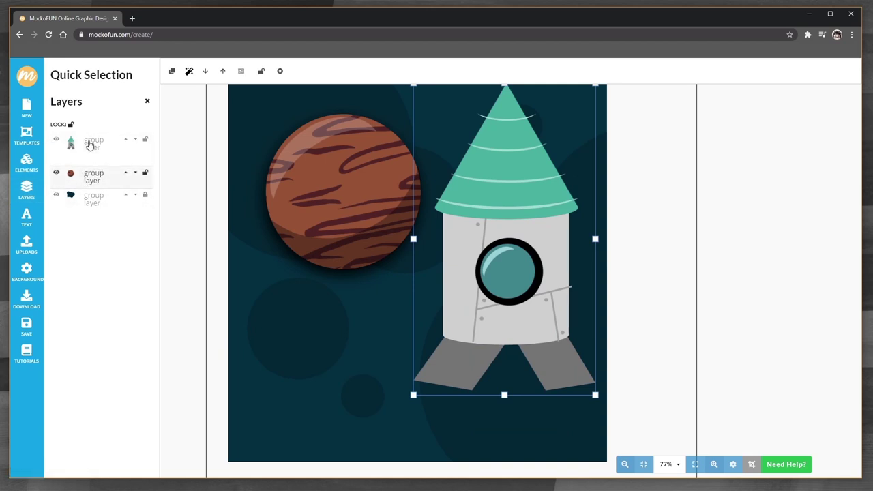
click(28, 162)
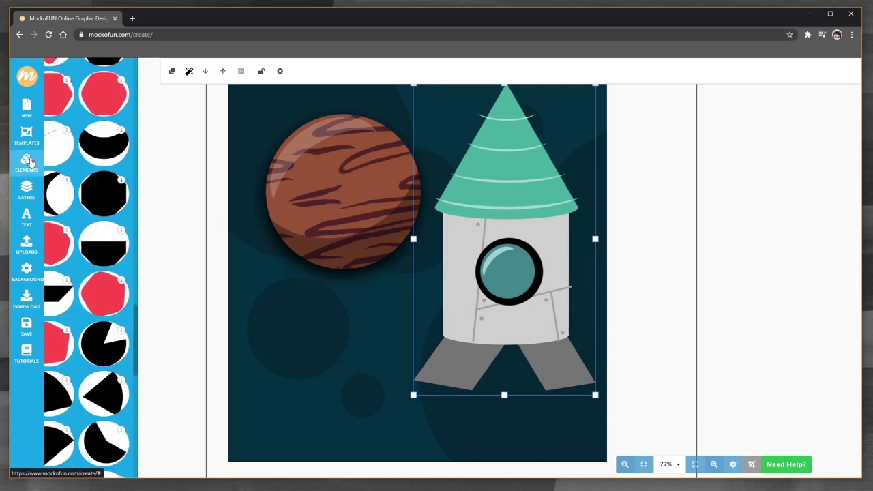
scroll(106, 317, down, 2)
scroll(106, 317, down, 2)
scroll(106, 317, down, 3)
scroll(105, 317, down, 2)
scroll(126, 361, down, 3)
drag(156, 426, 174, 173)
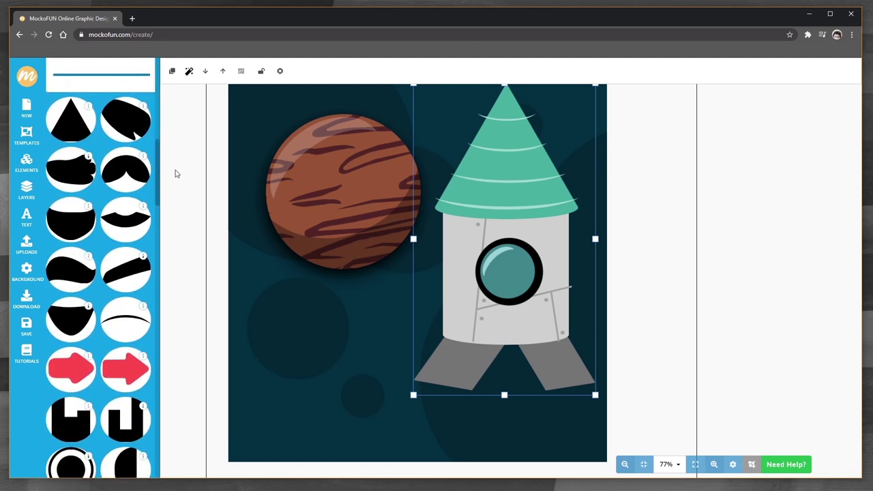
Add a blob shape coloured orange, deleting an extra black blob
click(71, 167)
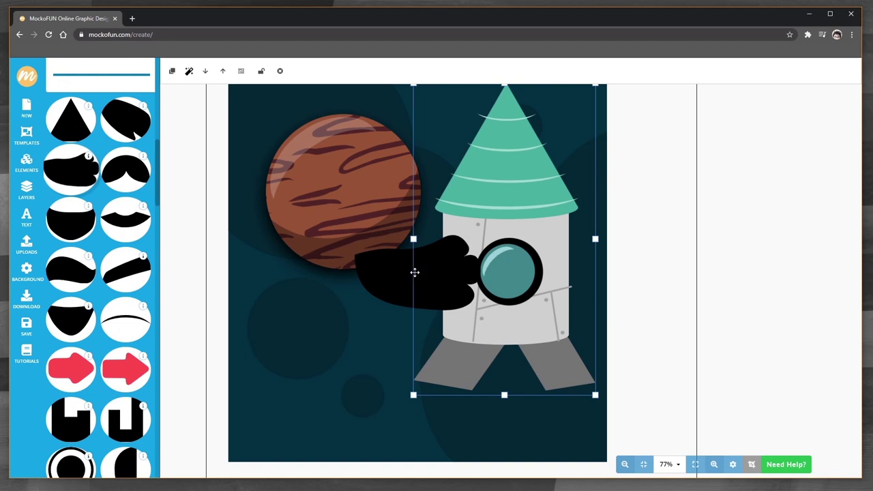
mouse_move(418, 272)
mouse_down()
mouse_move(373, 251)
mouse_move(293, 252)
mouse_move(290, 342)
mouse_up()
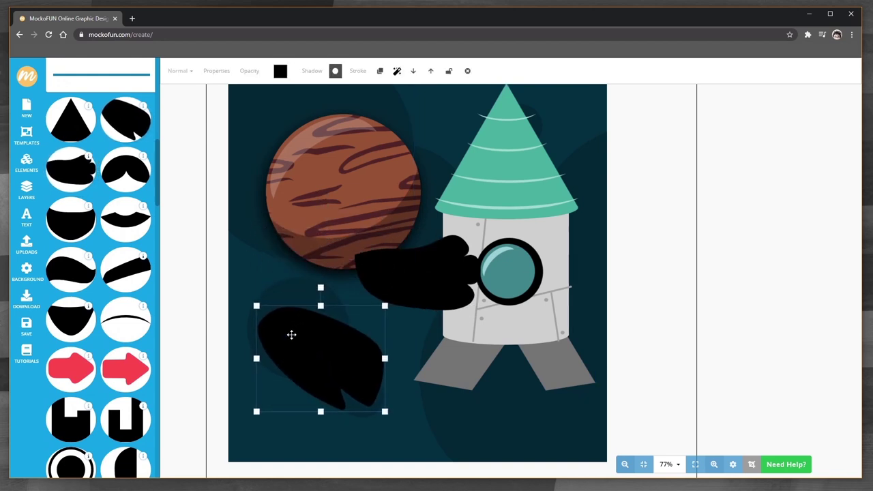
click(421, 281)
key(Delete)
click(323, 359)
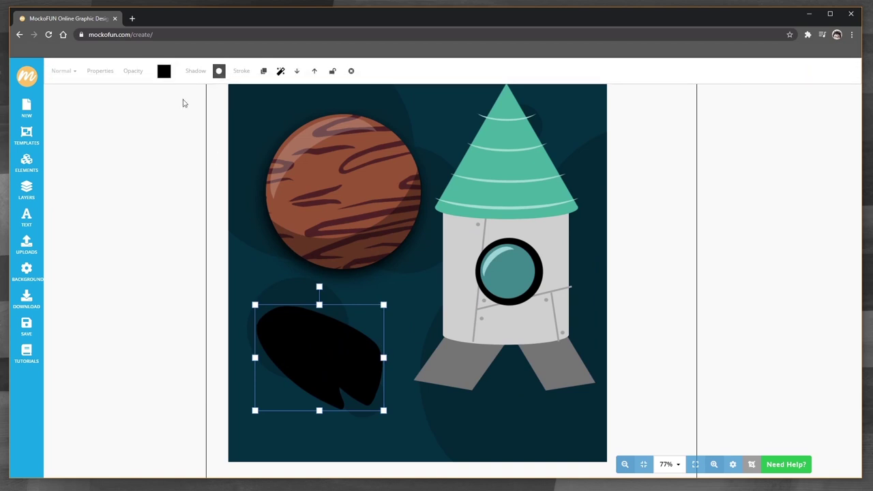
click(166, 74)
click(170, 118)
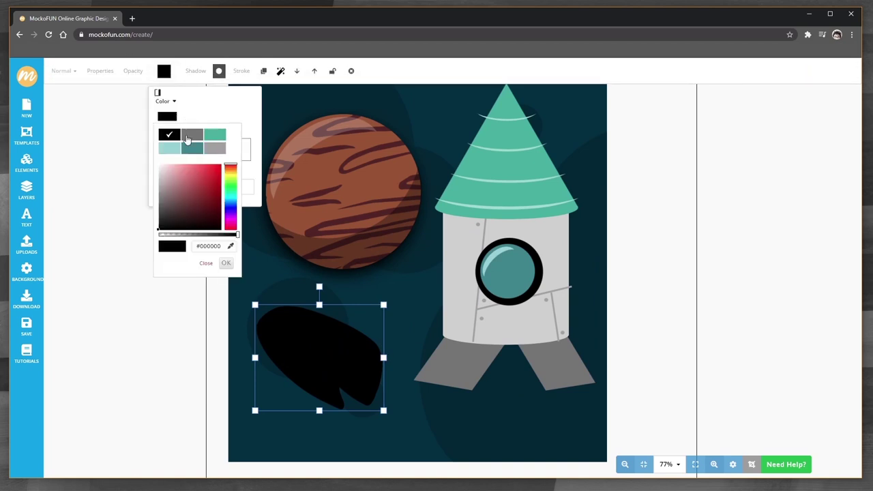
mouse_move(193, 187)
mouse_down()
mouse_move(217, 168)
mouse_move(231, 174)
mouse_up()
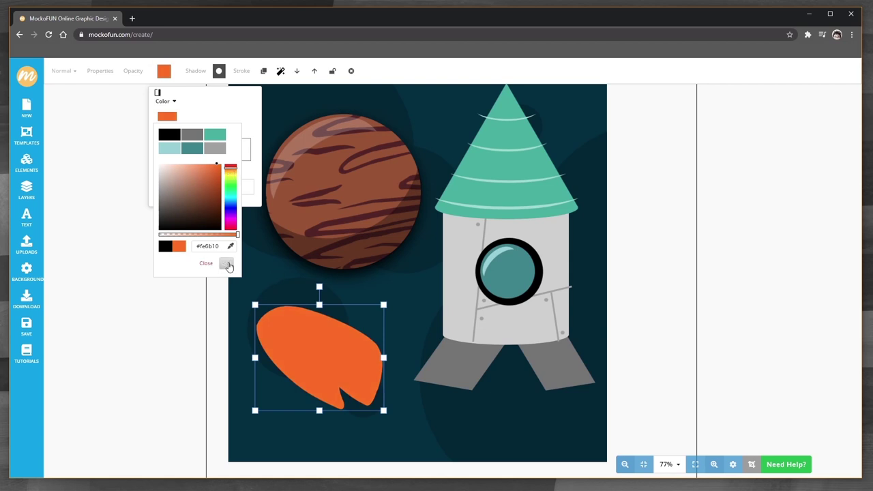
click(207, 264)
Duplicate and rotate the blob with a yellow core, and move the flame beneath the rocket
key(ctrl+c)
key(ctrl+v)
mouse_move(399, 367)
mouse_down()
mouse_move(363, 421)
mouse_move(321, 368)
mouse_up()
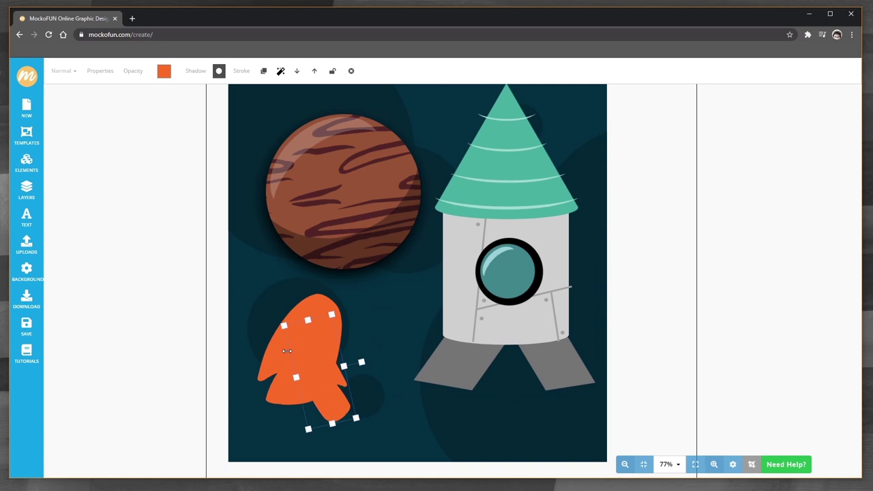
drag(366, 397, 394, 333)
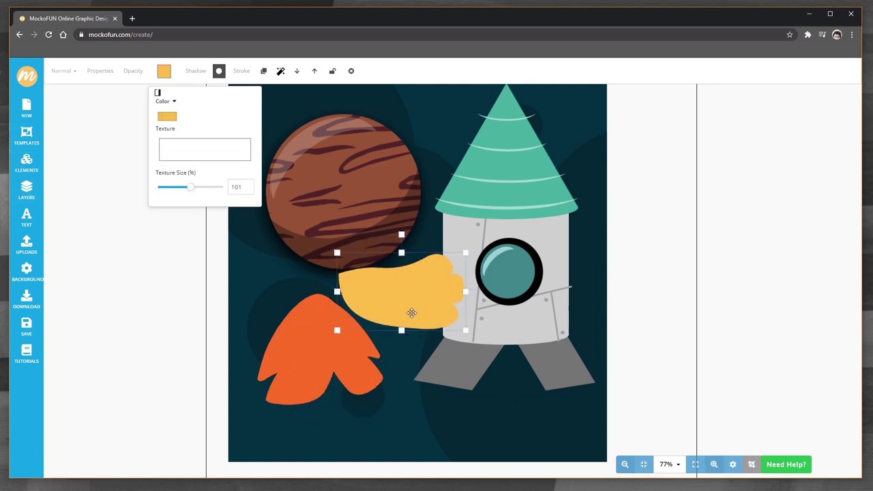
drag(411, 313, 344, 324)
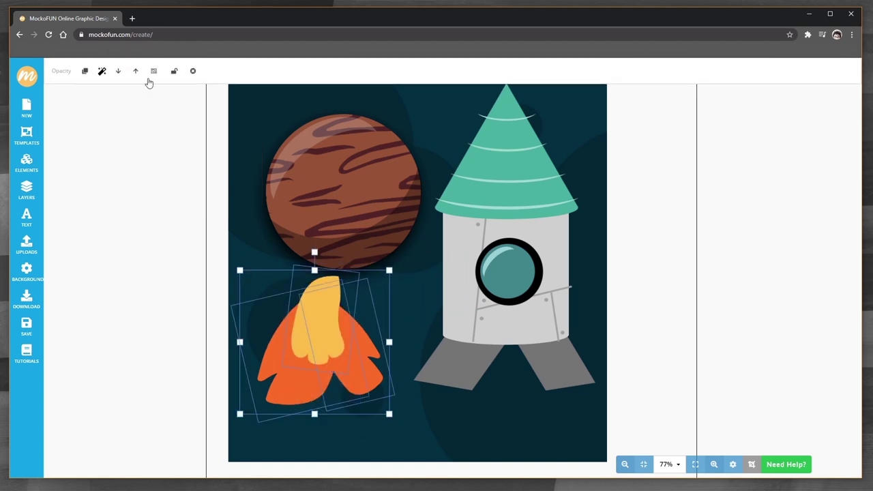
drag(306, 335, 495, 363)
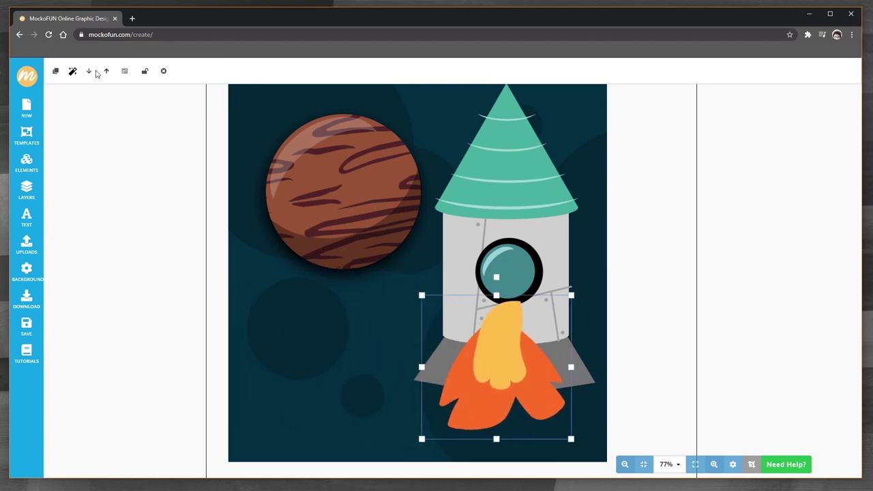
click(322, 72)
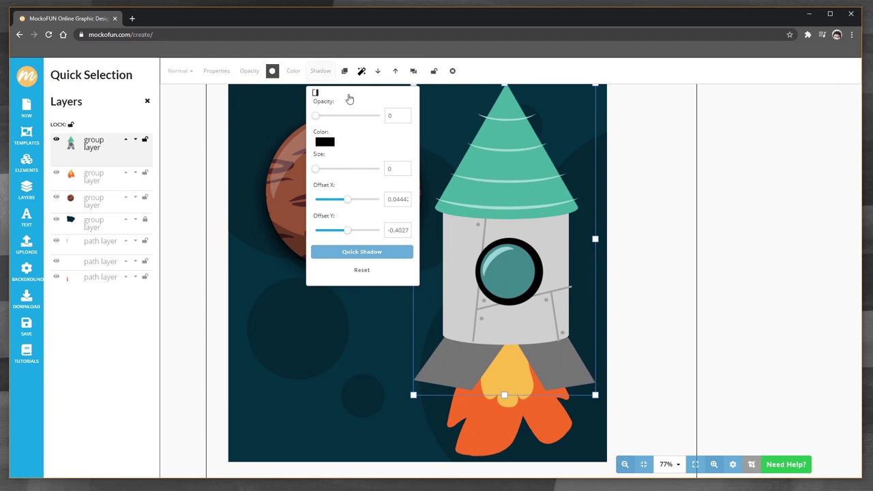
Enlarge and strengthen the rocket's shadow, then ungroup the rocket and shade its fins
drag(319, 168, 331, 169)
mouse_move(315, 115)
mouse_down()
mouse_move(380, 115)
mouse_move(351, 115)
mouse_up()
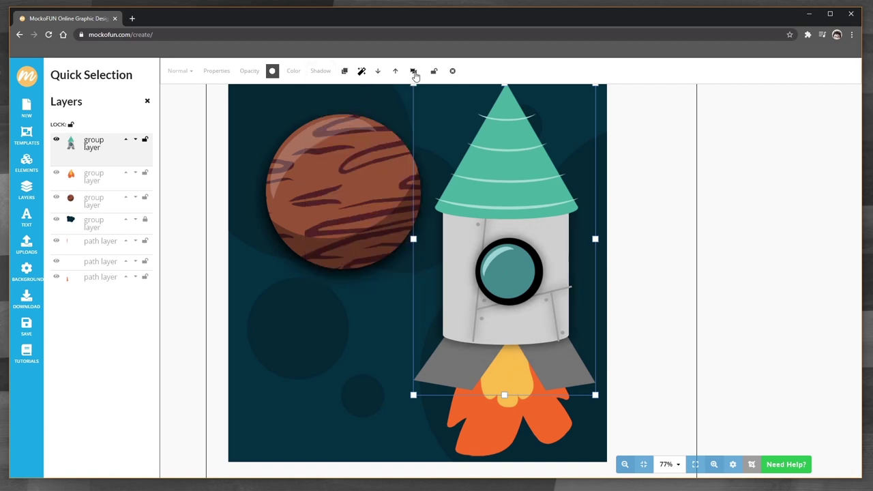
click(413, 74)
click(566, 368)
shift+click(568, 369)
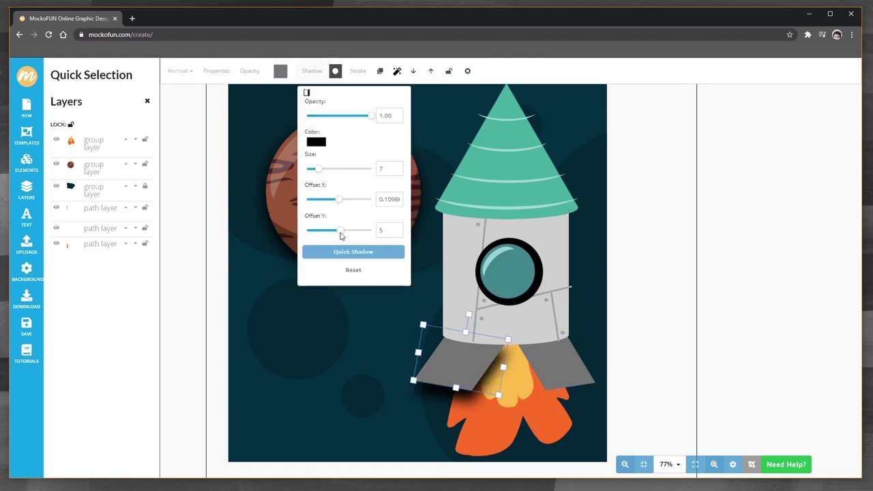
drag(341, 235, 340, 235)
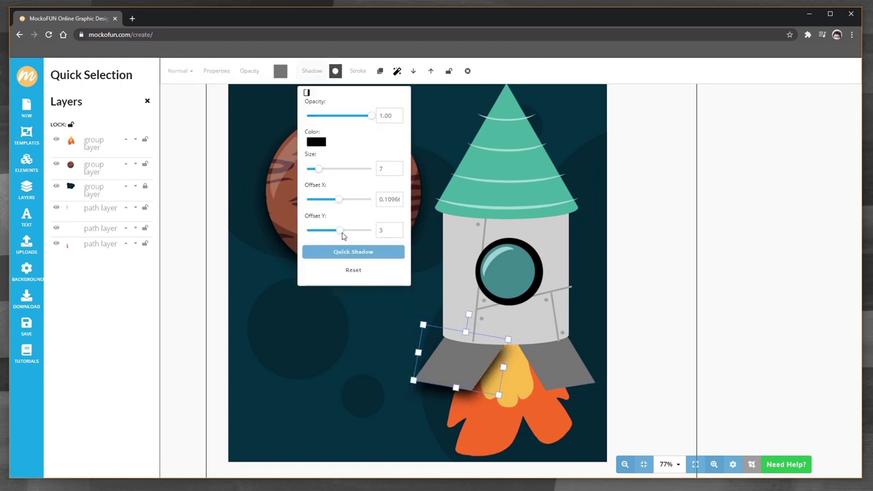
Give the right fin a small drop shadow with horizontal offset 7
click(312, 71)
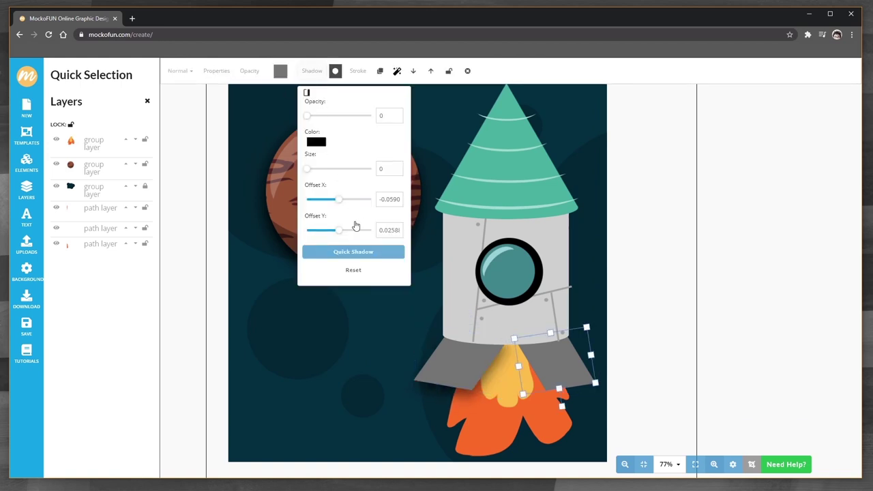
click(346, 252)
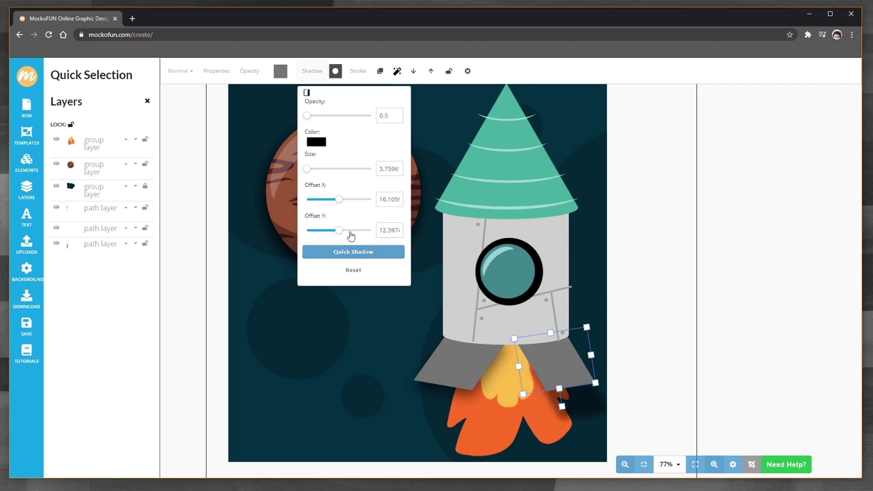
mouse_move(338, 203)
mouse_down()
mouse_move(332, 202)
mouse_move(341, 204)
mouse_move(341, 234)
mouse_up()
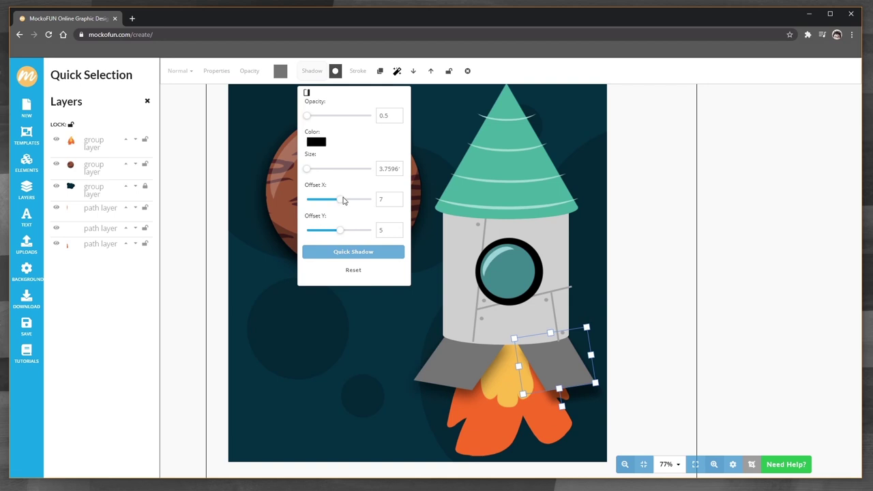
click(491, 316)
Give the rocket body a wider, darker soft drop shadow at 0.30 opacity
click(459, 267)
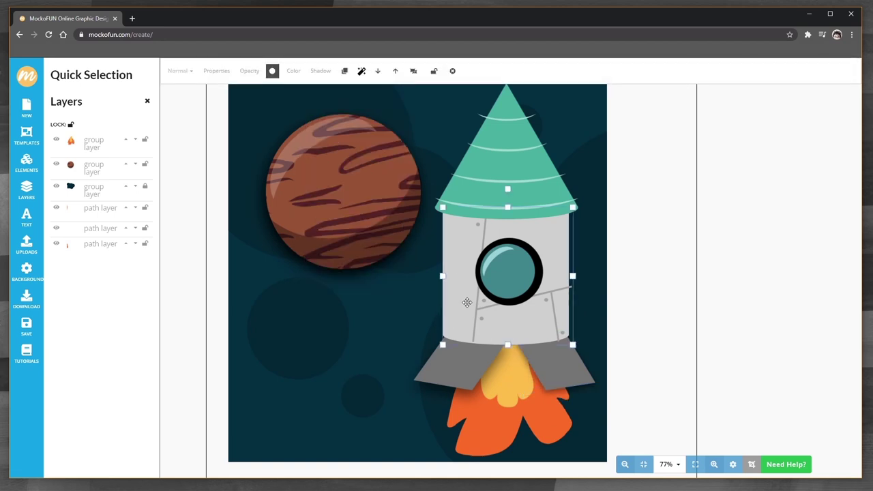
click(319, 71)
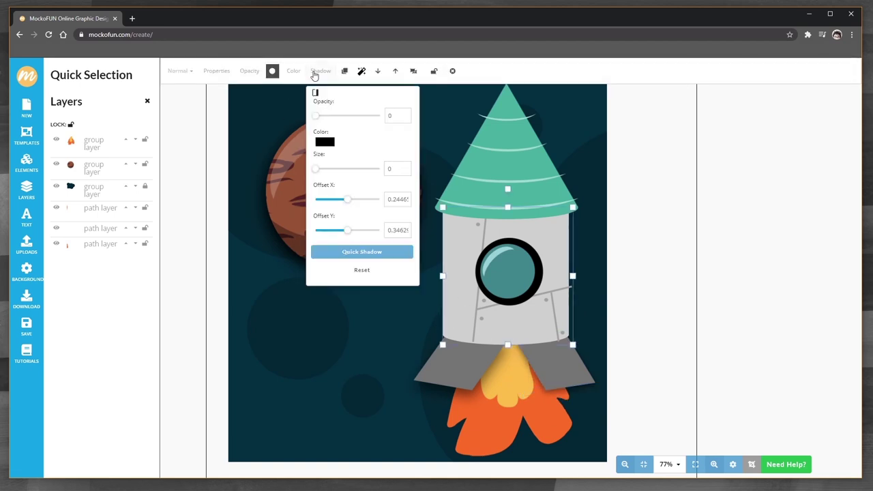
drag(315, 168, 340, 168)
drag(324, 121, 346, 128)
click(499, 338)
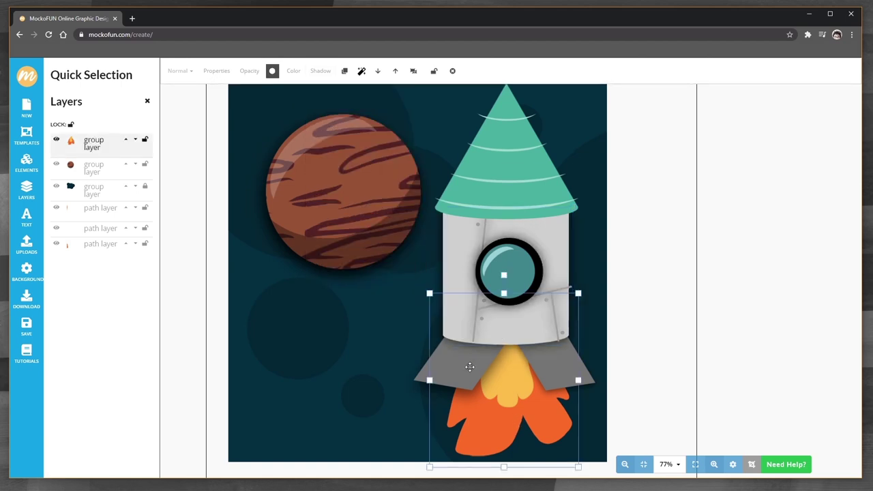
Select the fins, body and nose cone, then group them into one rocket
shift+click(469, 367)
shift+click(561, 381)
shift+click(514, 313)
shift+click(515, 141)
drag(535, 173, 518, 175)
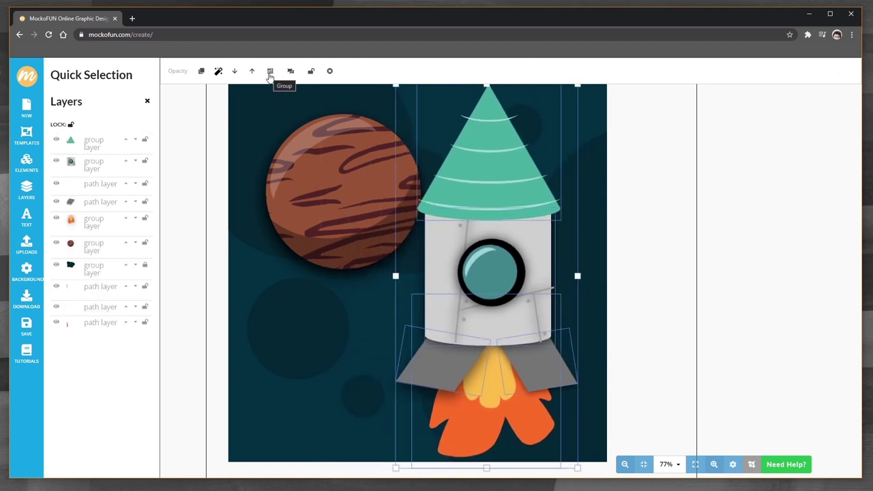
click(290, 71)
Tilt the rocket group about 50° clockwise and reposition it beside the planet
drag(465, 209, 459, 205)
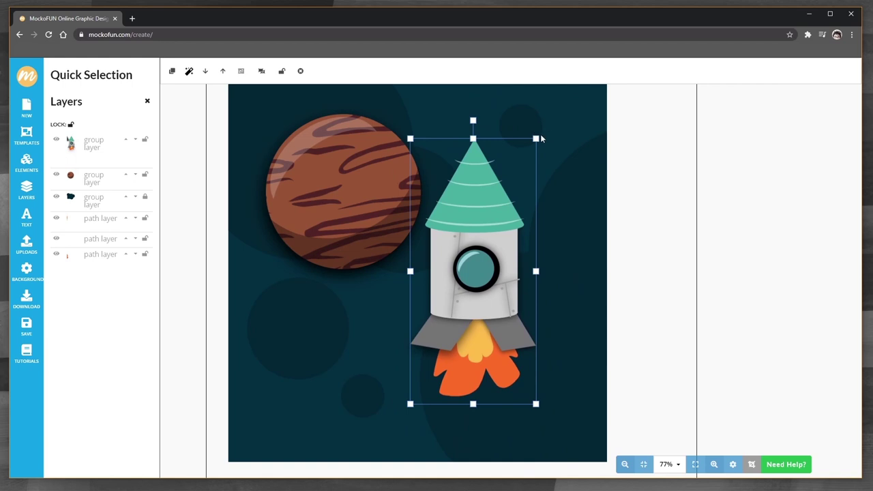
drag(473, 121, 614, 242)
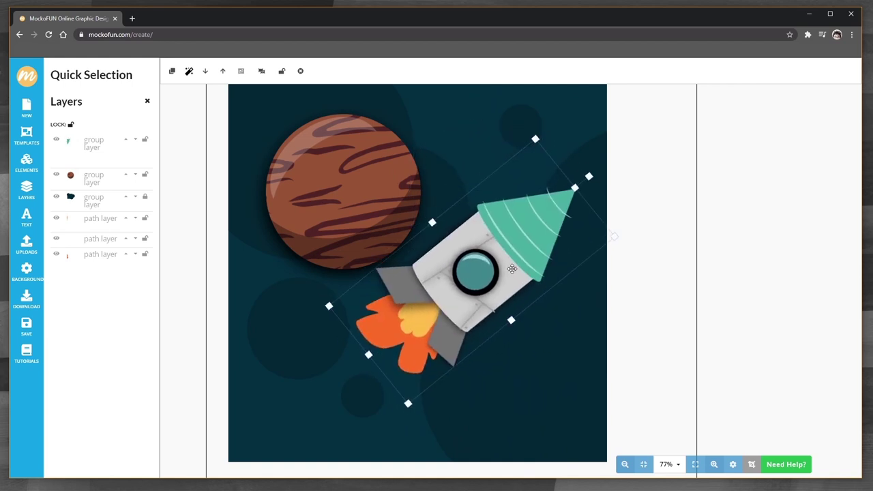
drag(529, 279, 537, 294)
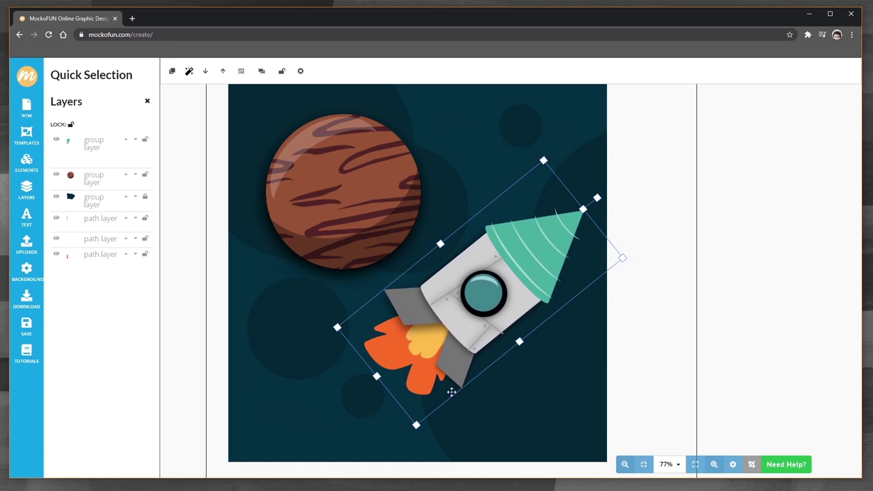
click(26, 163)
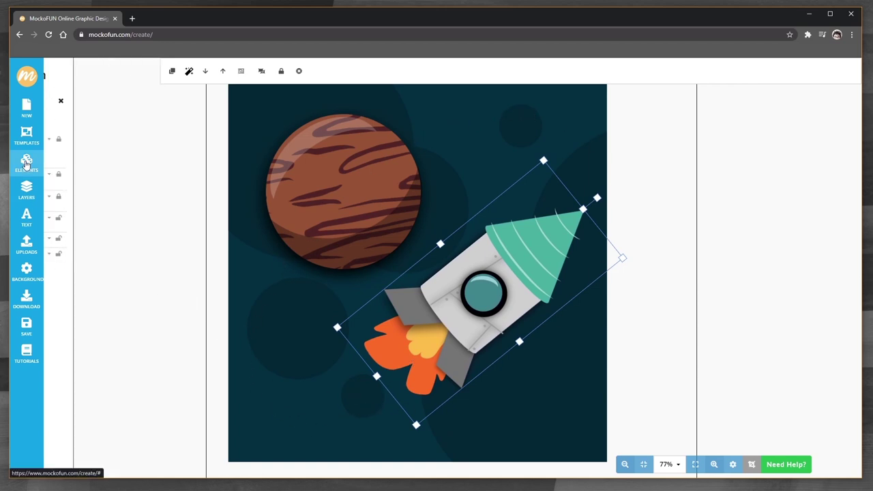
Add a white circle behind the rocket and place a copy into the smoke cloud
scroll(158, 188, down, 1)
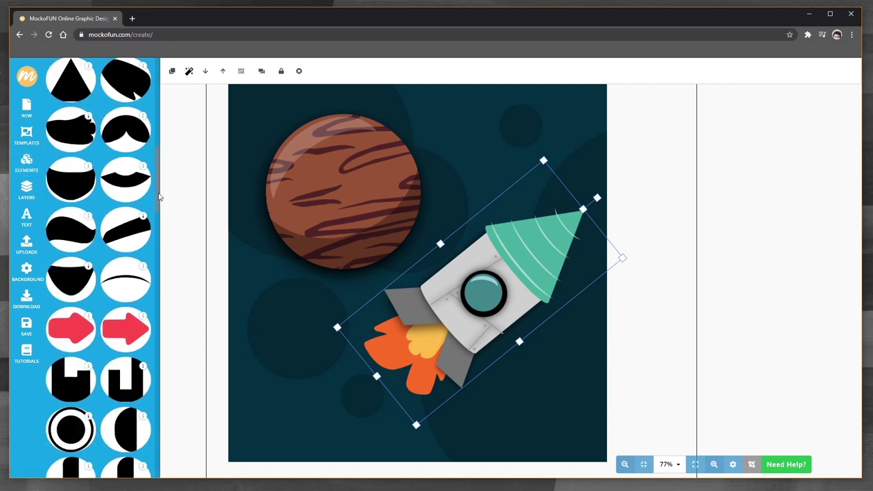
scroll(158, 188, down, 3)
scroll(158, 188, down, 1)
drag(70, 296, 437, 406)
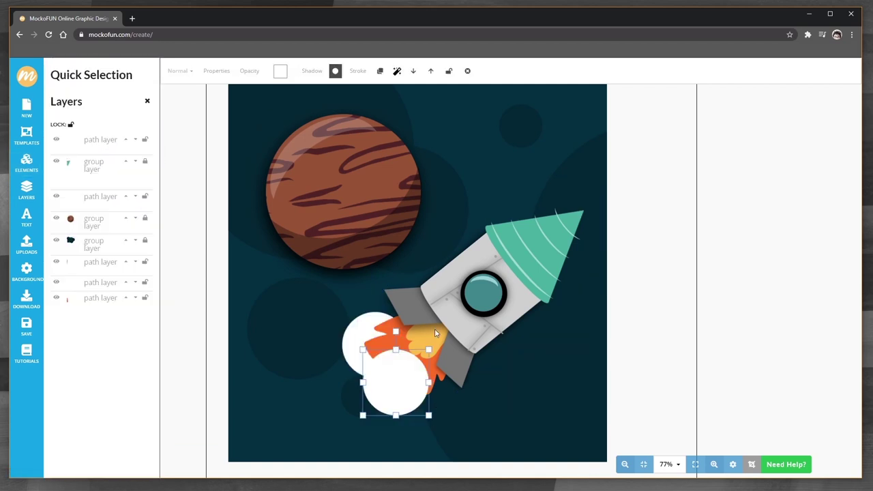
key(Down)
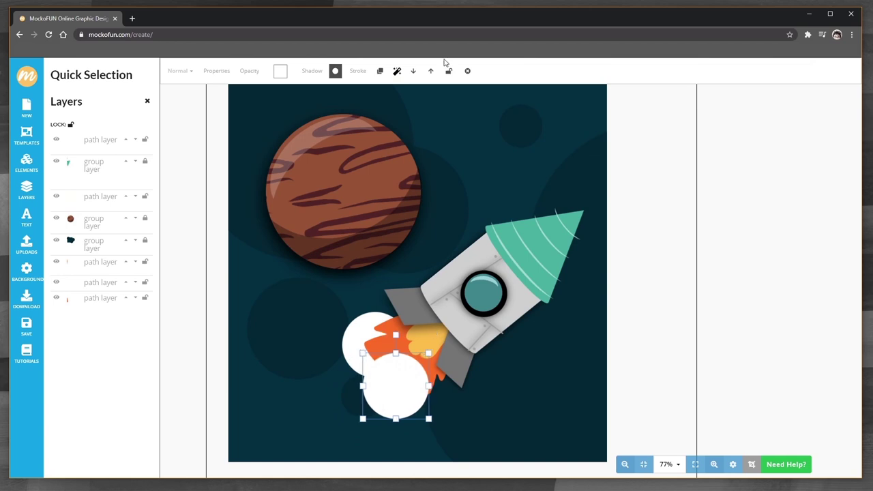
key(ctrl+v)
key(ctrl+v)
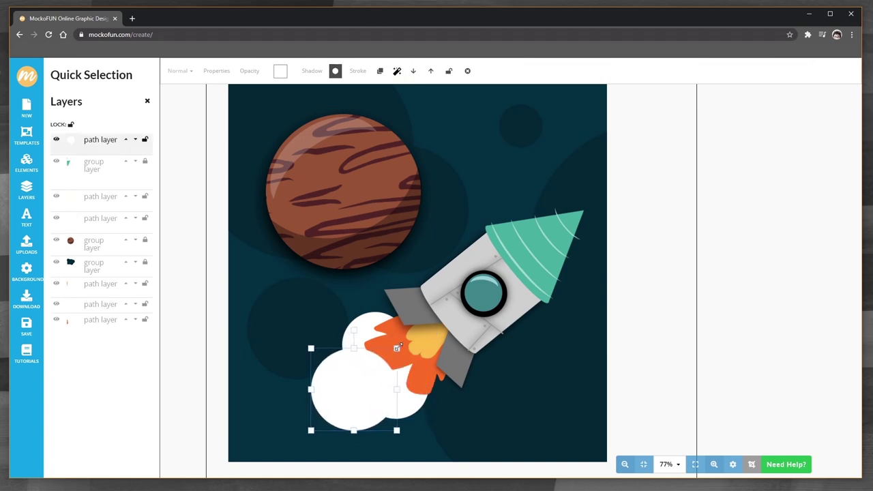
mouse_move(334, 388)
mouse_down()
mouse_move(338, 444)
mouse_move(261, 302)
mouse_up()
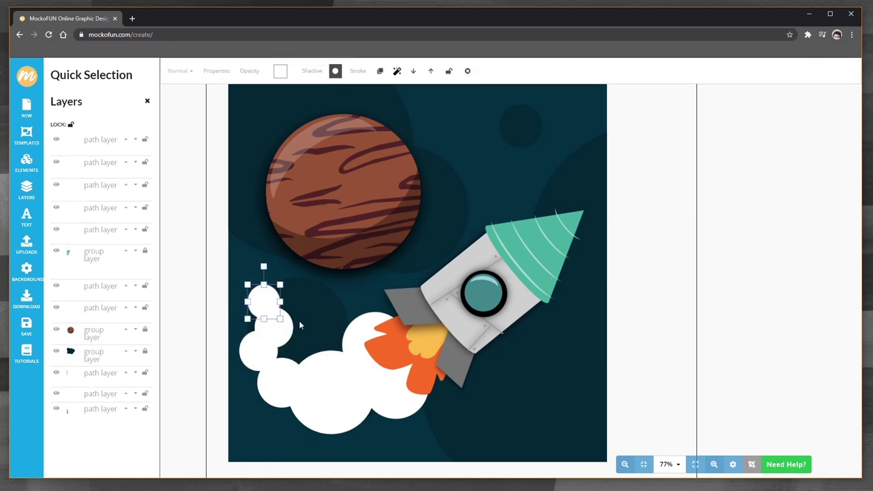
Shrink the small smoke circles at the top of the cloud
click(273, 291)
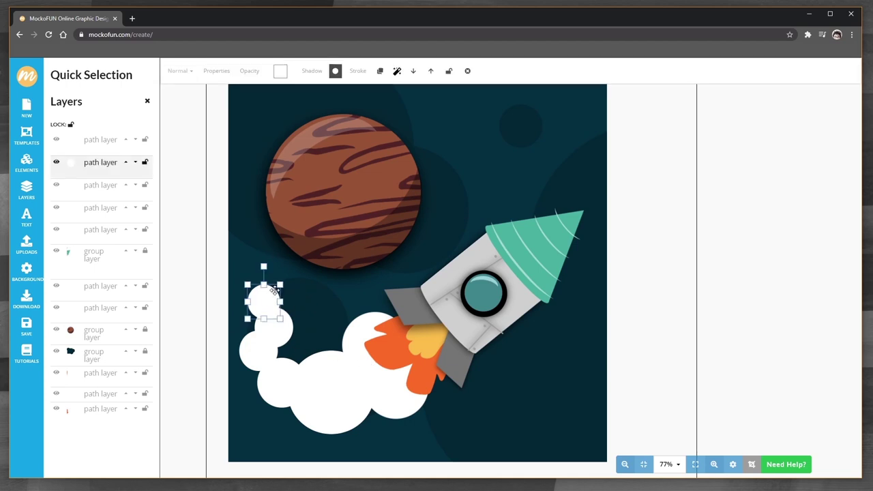
drag(279, 285, 274, 292)
click(310, 305)
click(278, 305)
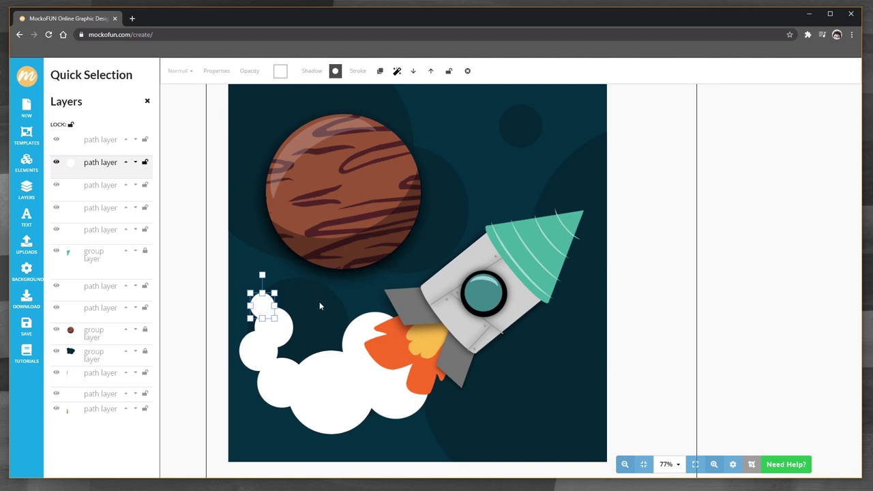
drag(351, 286, 248, 443)
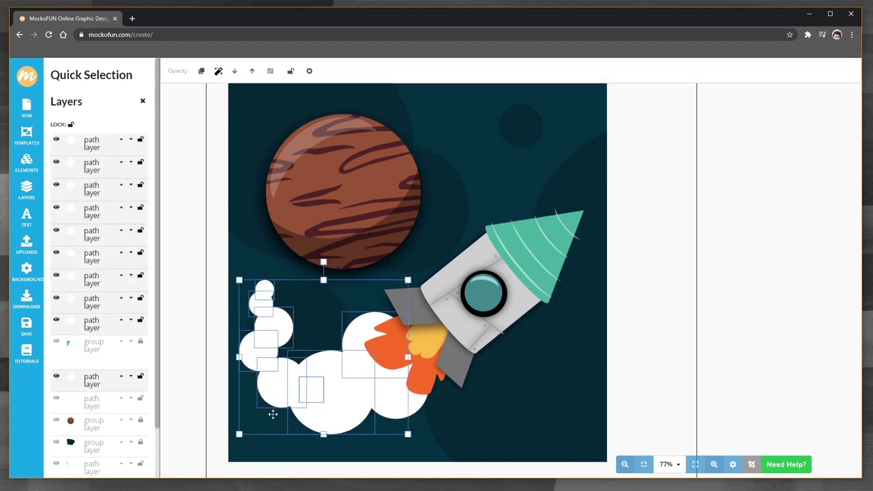
click(447, 425)
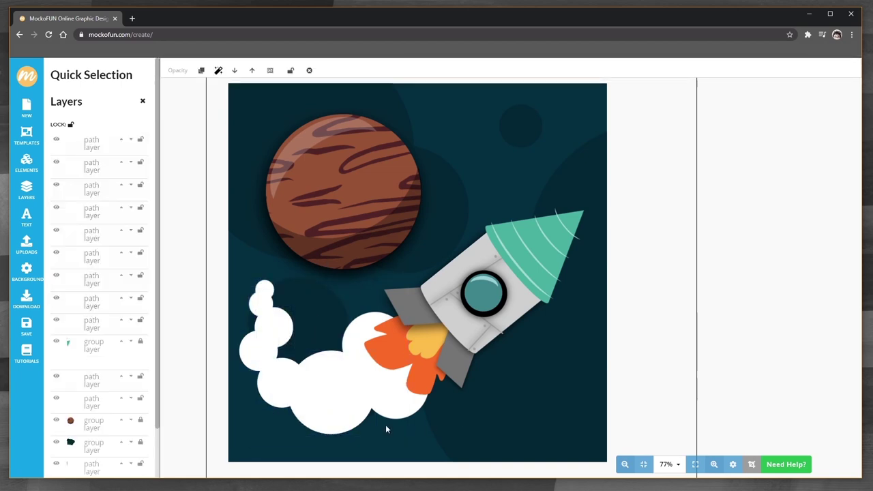
click(258, 255)
drag(268, 244, 257, 255)
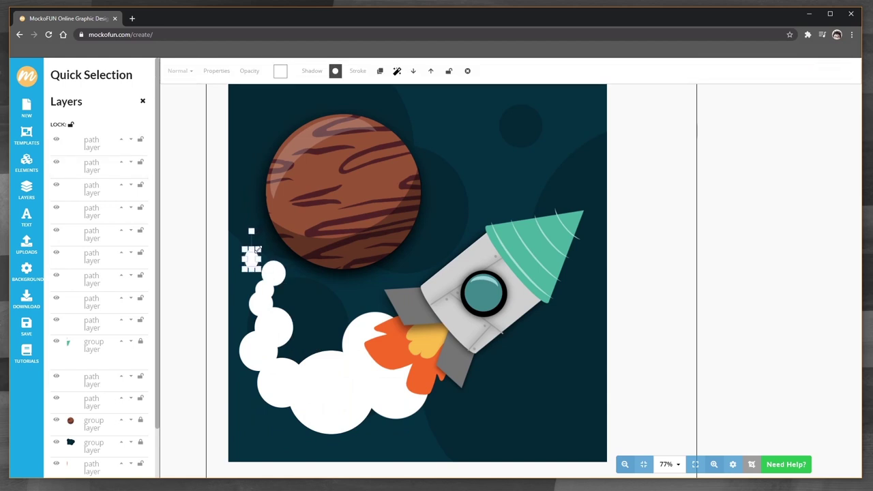
click(312, 288)
Duplicate the small circles and arrange them into a trail past the planet's left edge
drag(247, 264, 262, 264)
click(312, 300)
drag(300, 386, 258, 257)
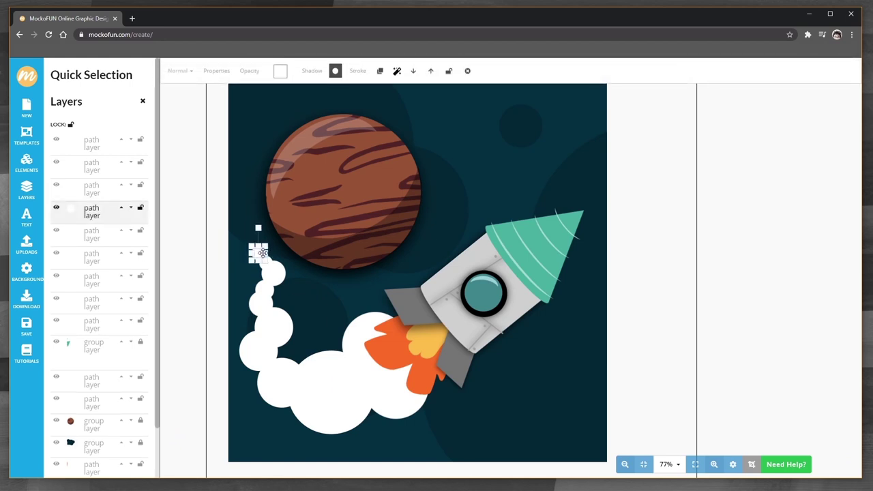
click(311, 306)
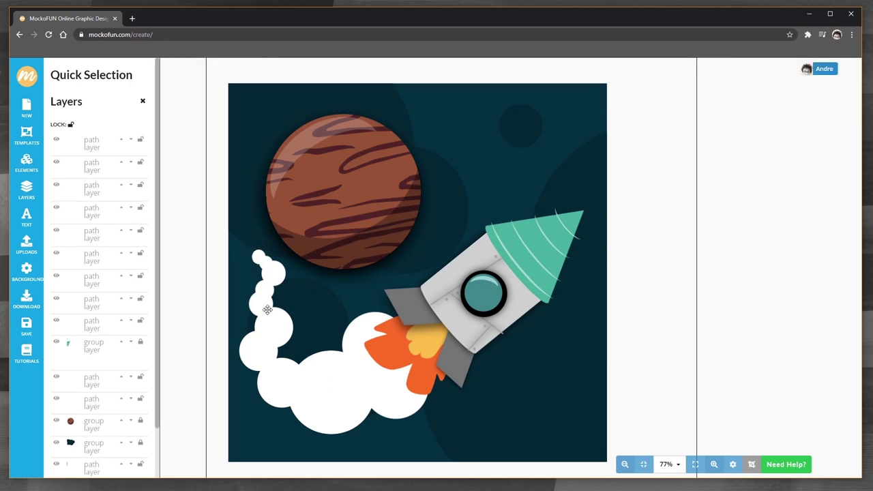
click(259, 256)
drag(259, 254, 267, 230)
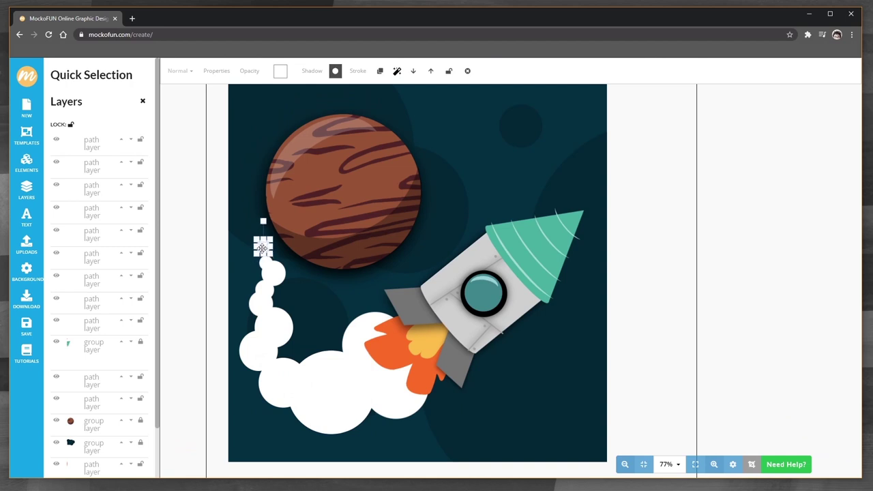
key(ctrl+v)
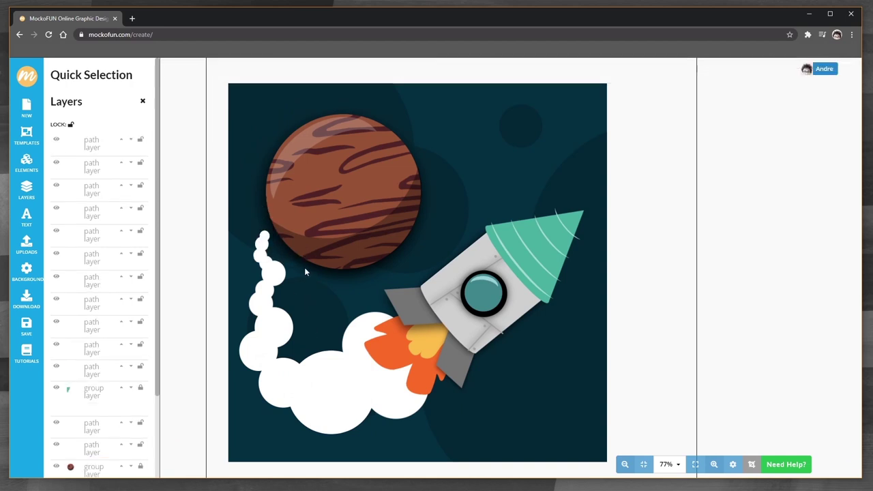
click(413, 72)
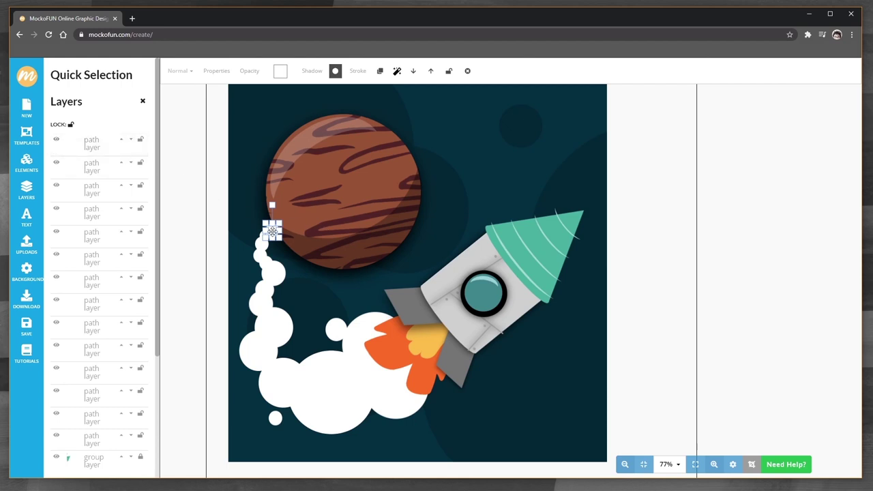
drag(272, 232, 495, 140)
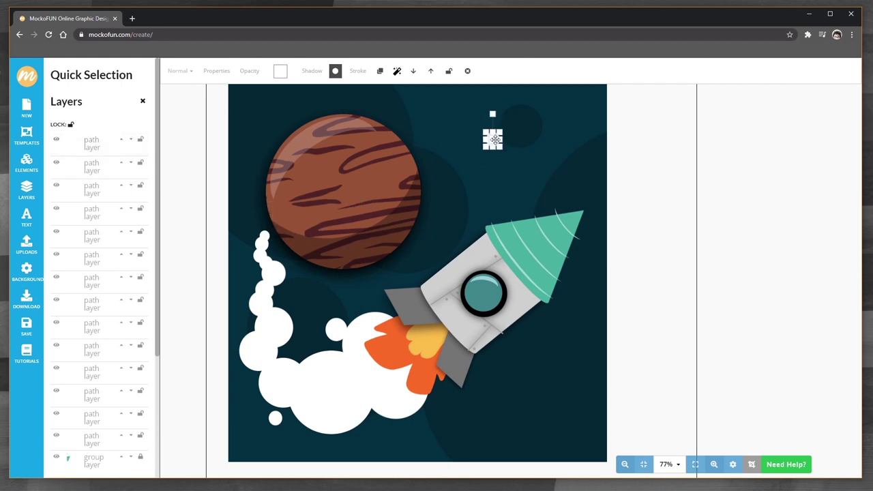
click(259, 243)
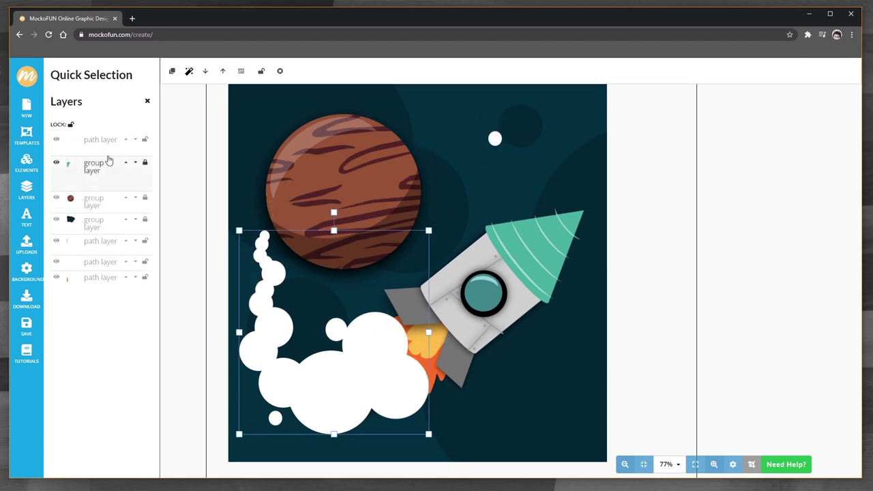
Move small puffs from the smoke group near the planet and above its upper right
click(421, 225)
click(305, 379)
click(517, 111)
click(279, 415)
click(482, 209)
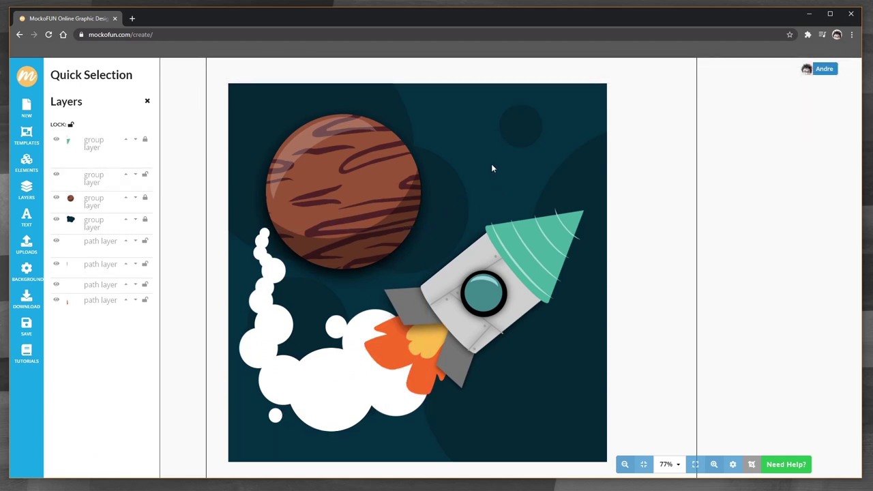
click(307, 336)
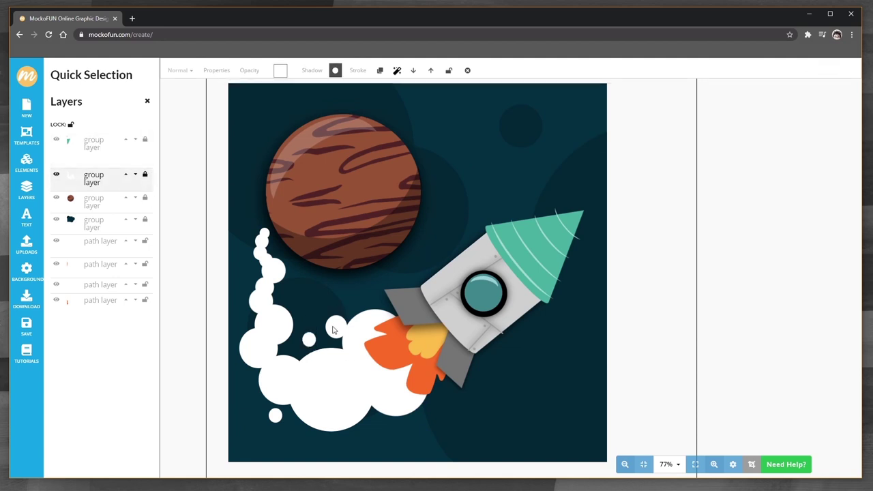
drag(308, 337, 270, 230)
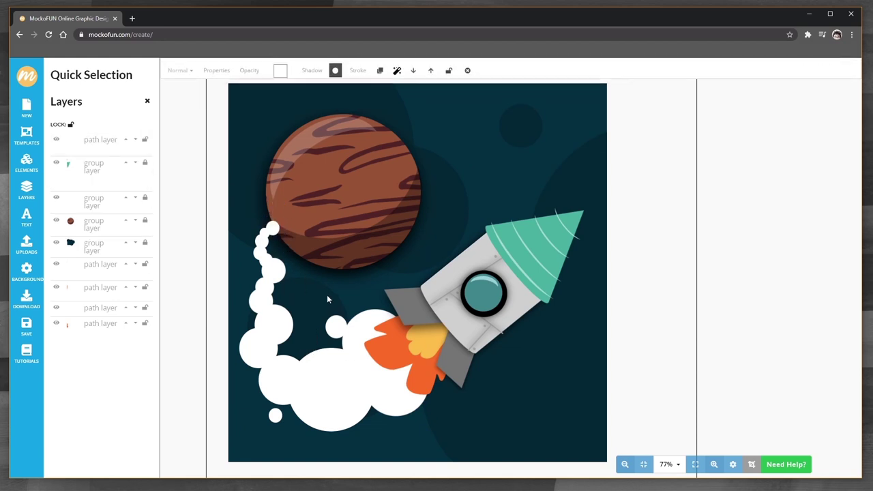
drag(274, 227, 437, 140)
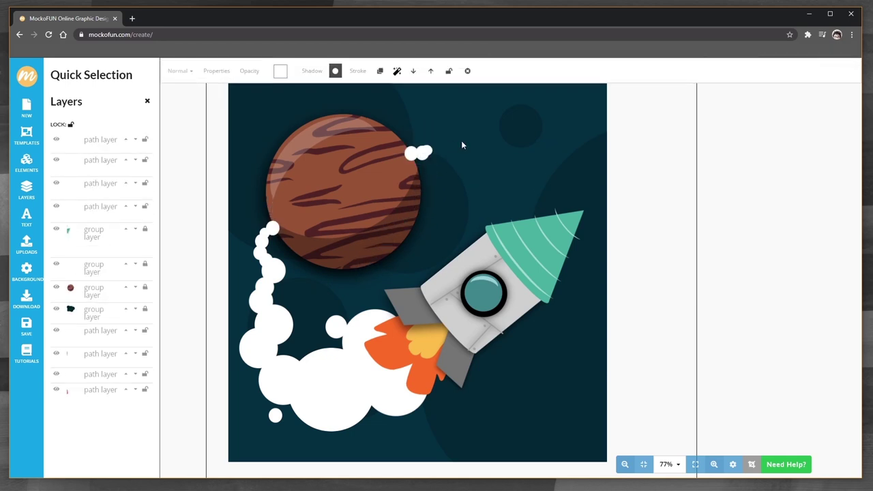
Push the last puff further up into the sky and check the upper trail
scroll(442, 139, up, 5)
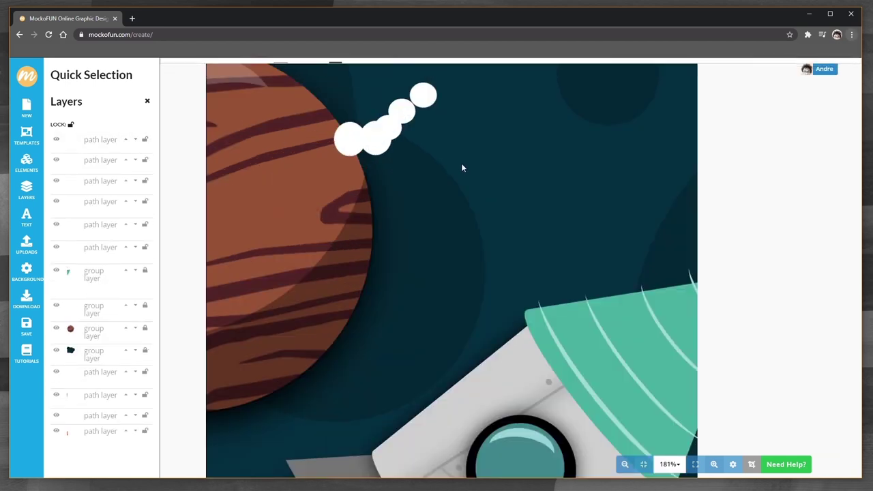
click(469, 232)
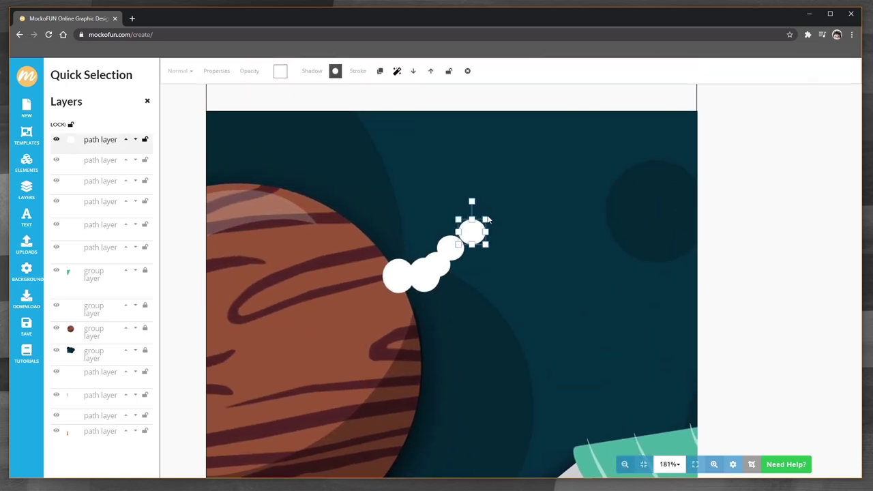
mouse_move(469, 232)
mouse_down()
mouse_move(589, 418)
mouse_move(491, 199)
mouse_move(465, 183)
mouse_up()
scroll(514, 195, down, 5)
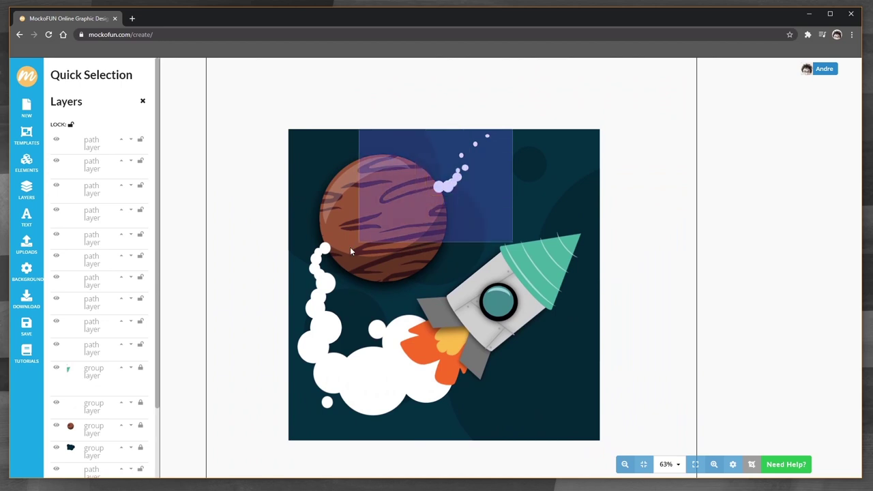
drag(510, 131, 349, 247)
drag(282, 302, 351, 382)
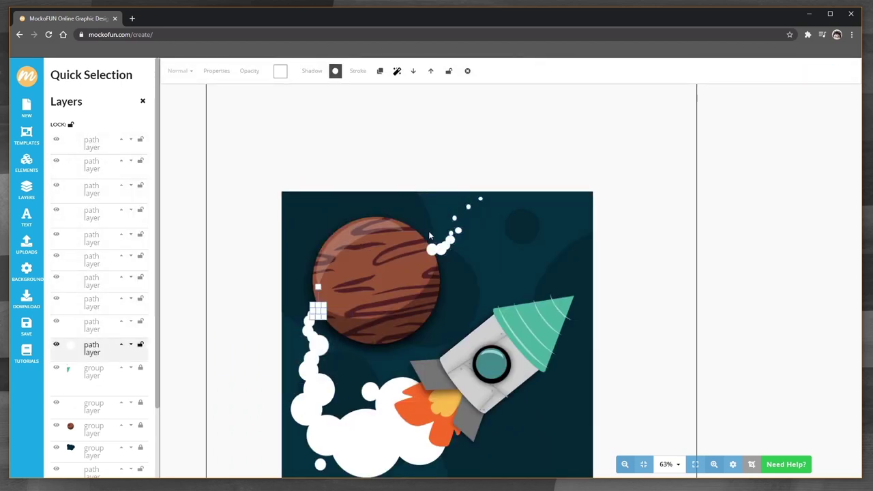
click(449, 240)
click(284, 307)
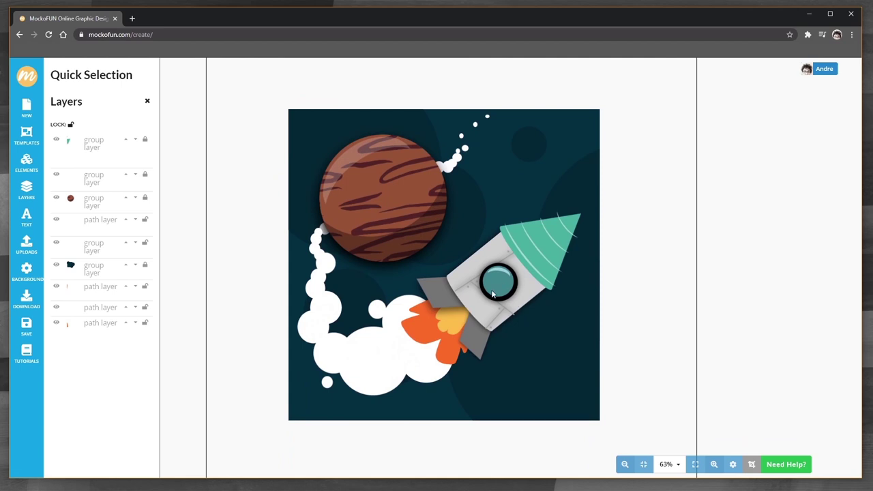
Zoom in on the rocket for a close-up view
scroll(536, 343, up, 2)
scroll(535, 343, up, 3)
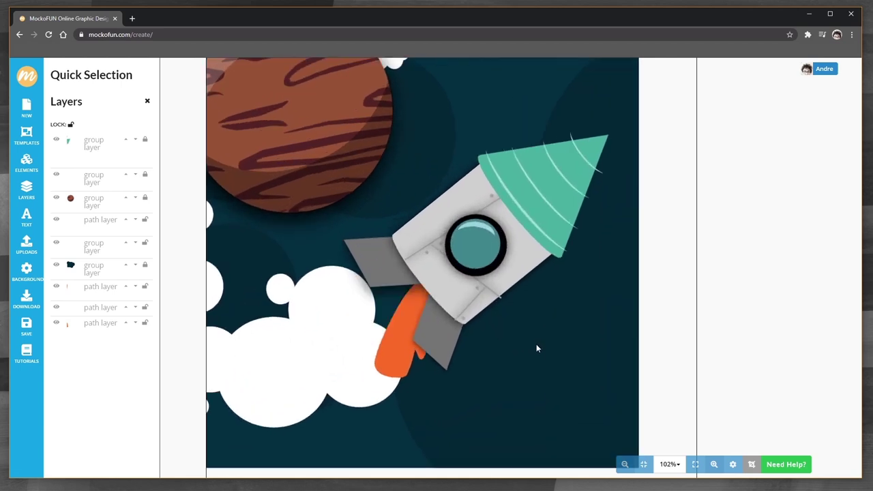
scroll(397, 334, down, 5)
scroll(391, 325, up, 2)
scroll(392, 327, up, 2)
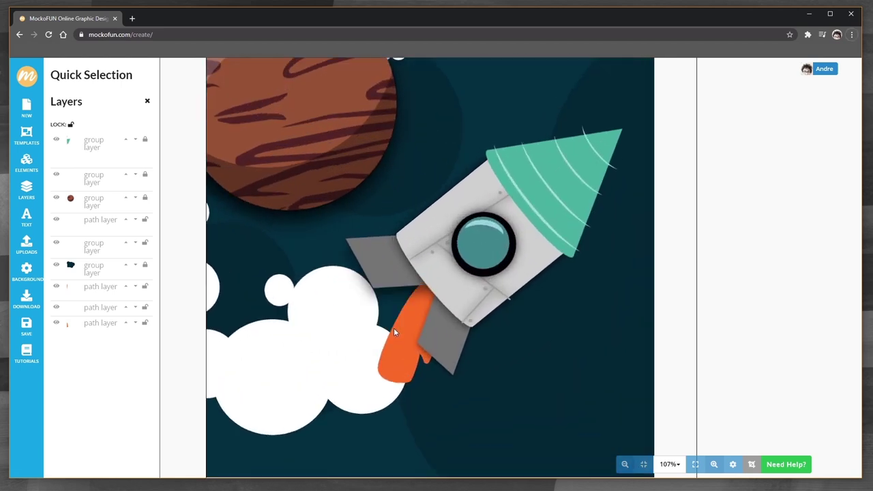
scroll(393, 327, down, 2)
scroll(409, 315, up, 2)
scroll(422, 315, up, 1)
scroll(424, 319, down, 3)
scroll(425, 323, down, 1)
scroll(488, 303, up, 1)
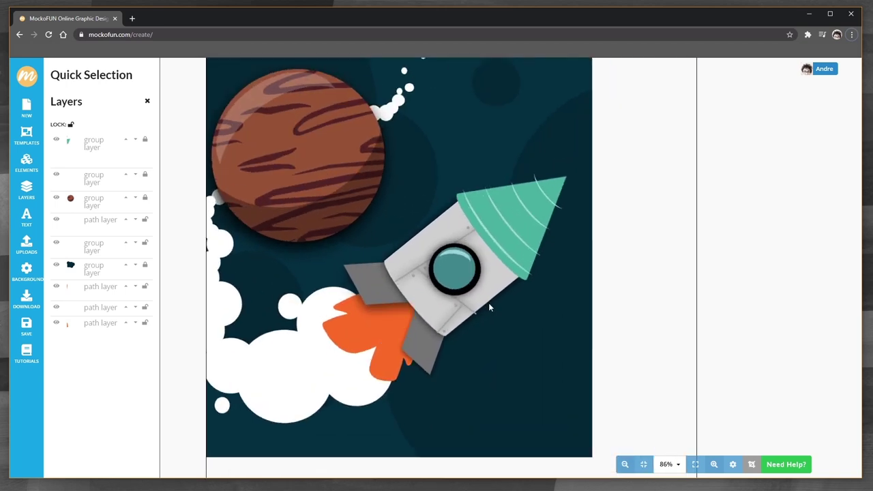
scroll(488, 303, up, 1)
scroll(501, 330, up, 3)
Browse the Elements library to the Geometric shapes category
click(26, 163)
scroll(96, 301, down, 3)
scroll(100, 308, down, 3)
scroll(100, 308, down, 2)
scroll(99, 300, down, 2)
scroll(96, 317, down, 2)
scroll(101, 334, down, 2)
scroll(101, 334, down, 2)
scroll(101, 330, down, 3)
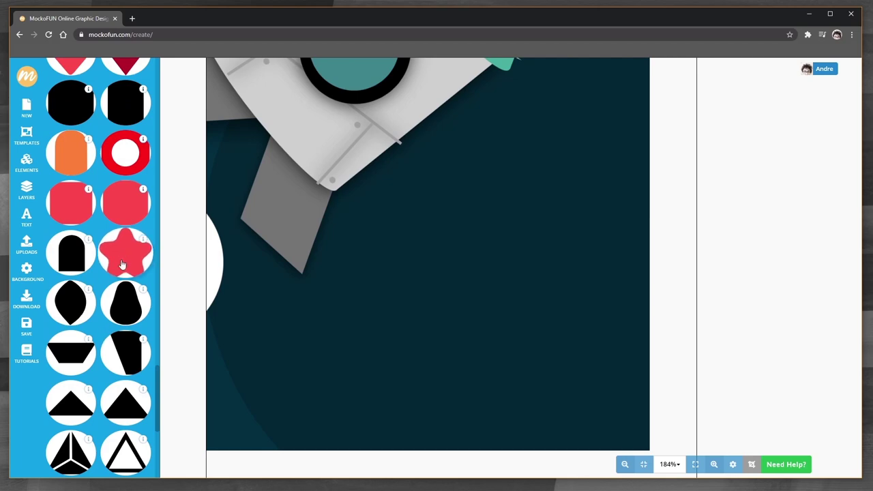
scroll(137, 263, up, 4)
scroll(142, 269, up, 3)
scroll(140, 274, up, 3)
scroll(137, 276, up, 3)
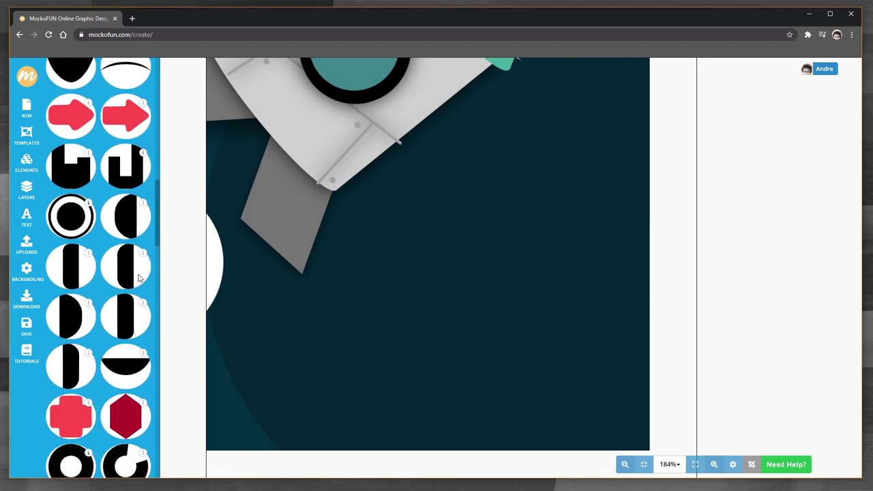
scroll(122, 271, up, 3)
scroll(107, 267, up, 2)
scroll(106, 266, down, 3)
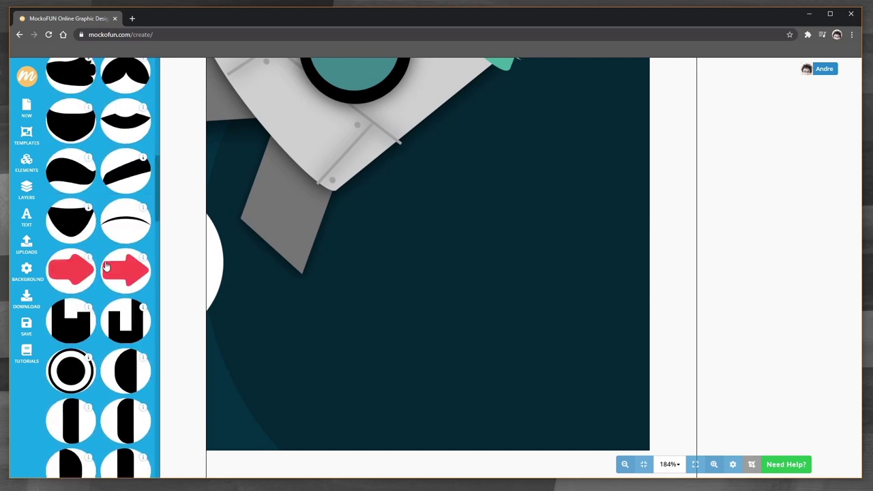
scroll(106, 266, up, 3)
scroll(103, 267, up, 5)
scroll(76, 280, down, 2)
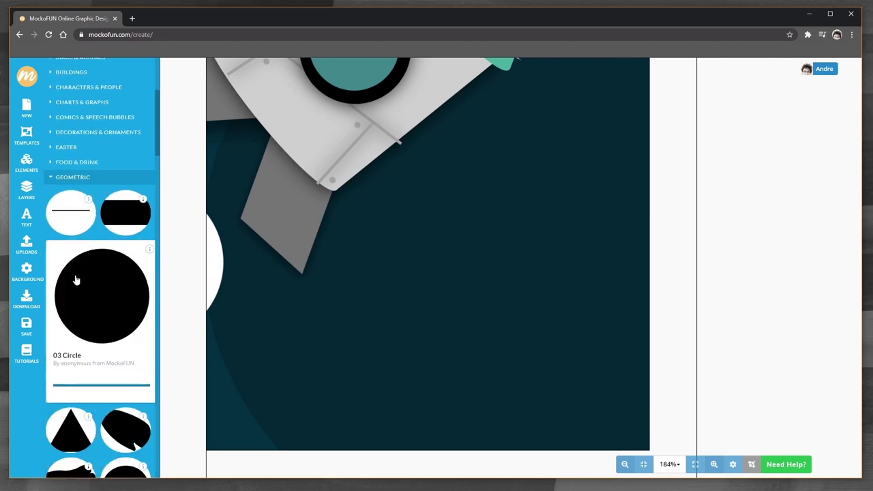
Colour the new line light cyan (#96d2d7)
click(167, 75)
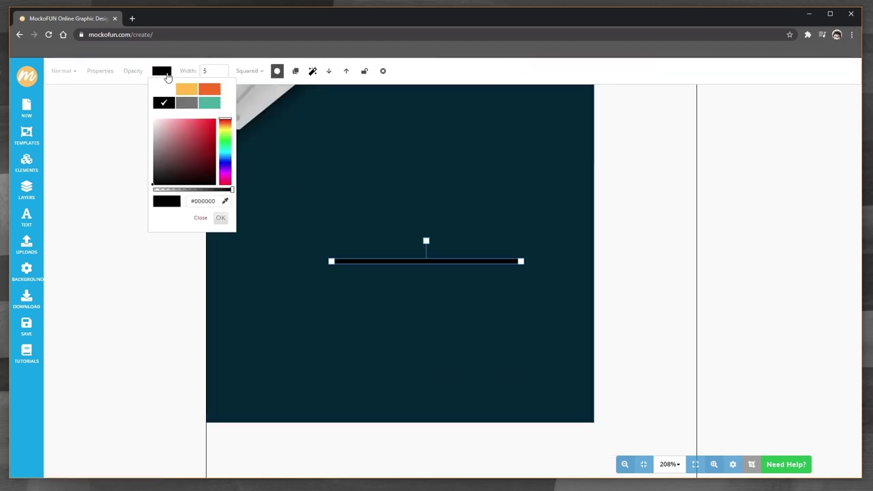
click(163, 90)
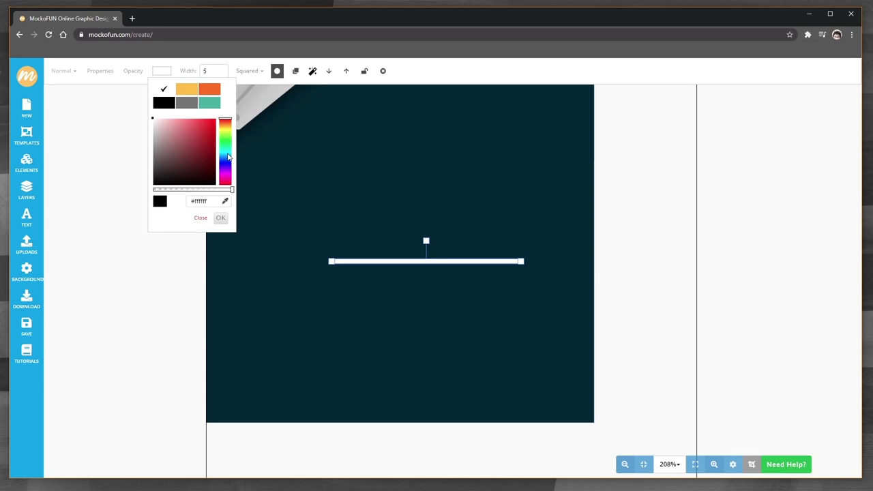
click(227, 153)
click(168, 126)
drag(174, 127, 171, 130)
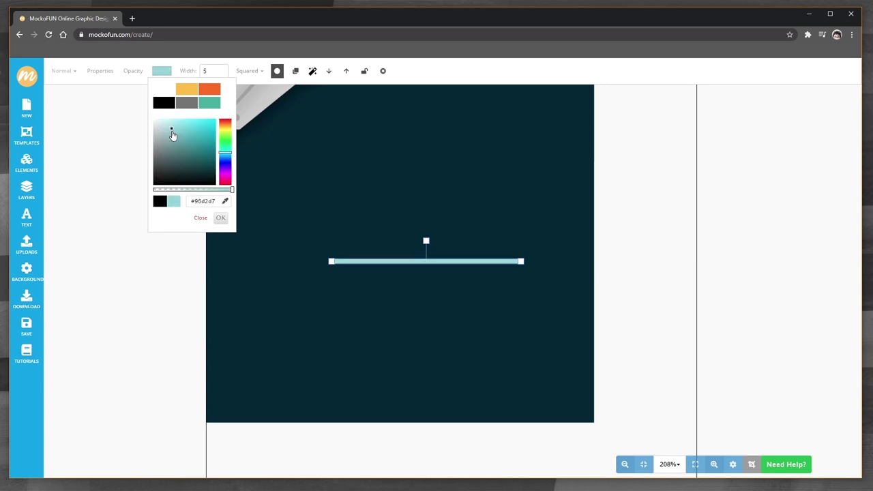
click(220, 218)
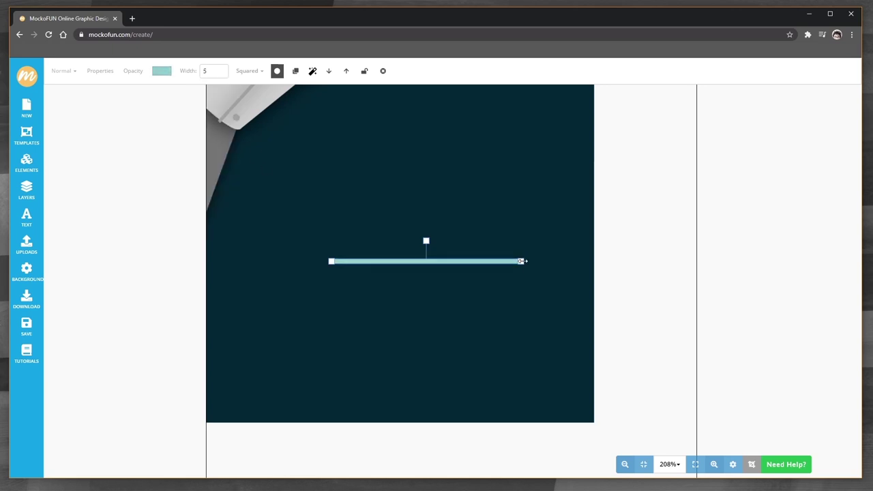
Shorten the line, rotate it about 60°, and duplicate and rotate copies into an asterisk
drag(520, 261, 374, 261)
click(456, 260)
click(352, 261)
drag(352, 240, 369, 249)
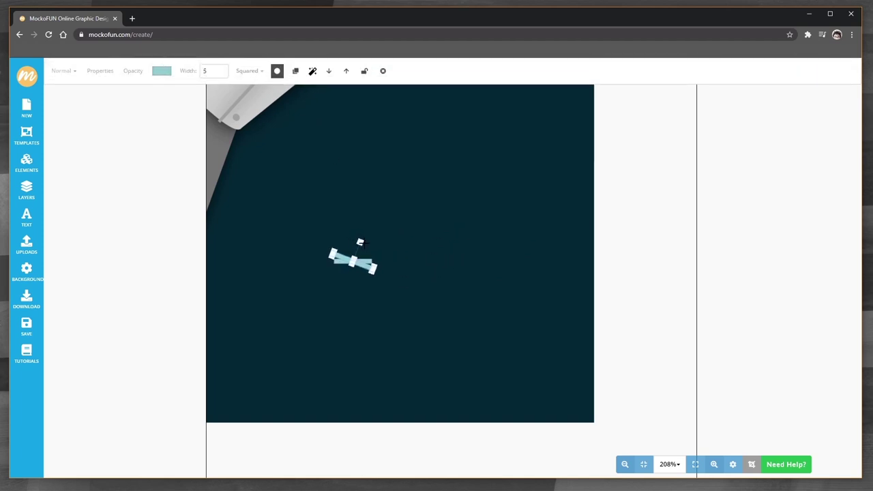
click(295, 71)
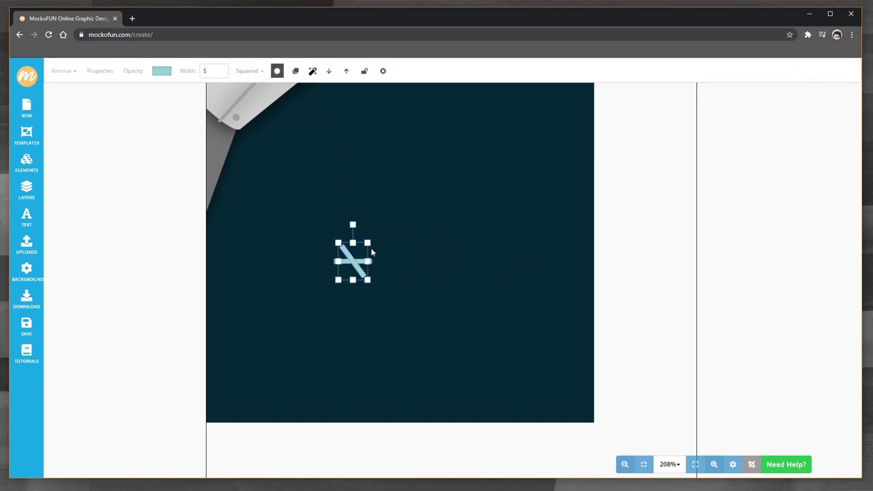
drag(352, 225, 387, 247)
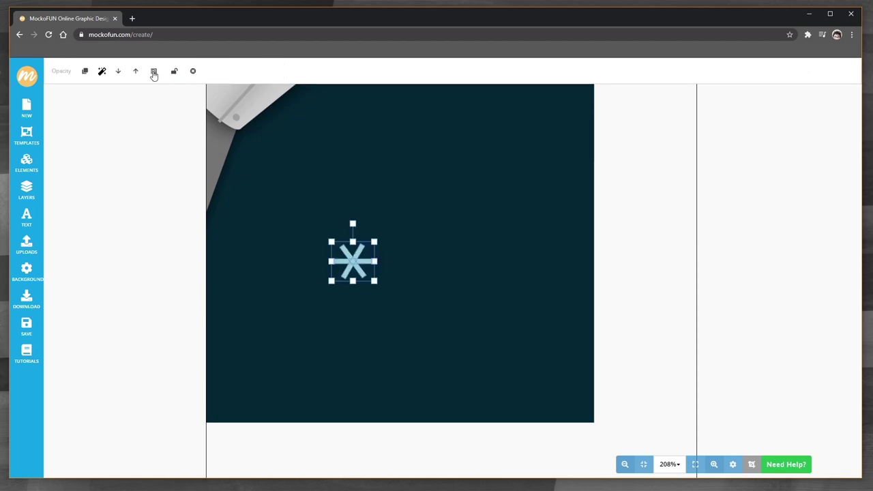
scroll(481, 317, down, 5)
click(505, 359)
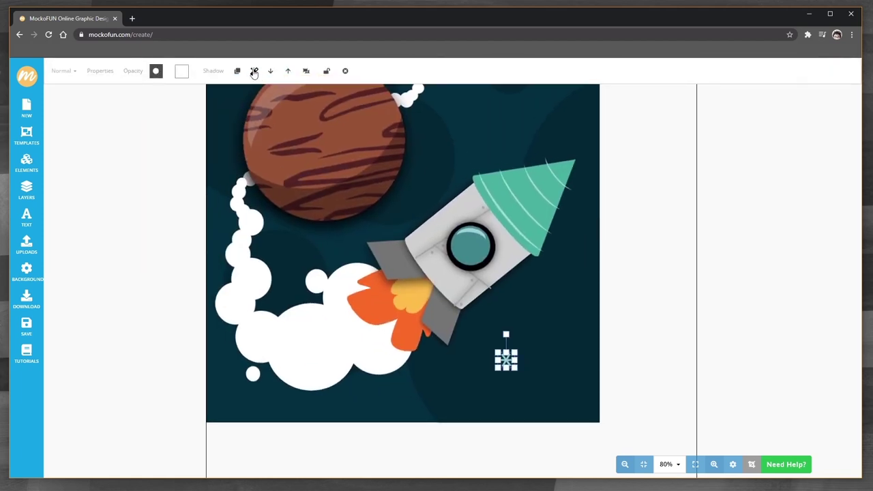
Duplicate the asterisk star several times and scatter the copies across the empty sky
click(521, 346)
key(ctrl+v)
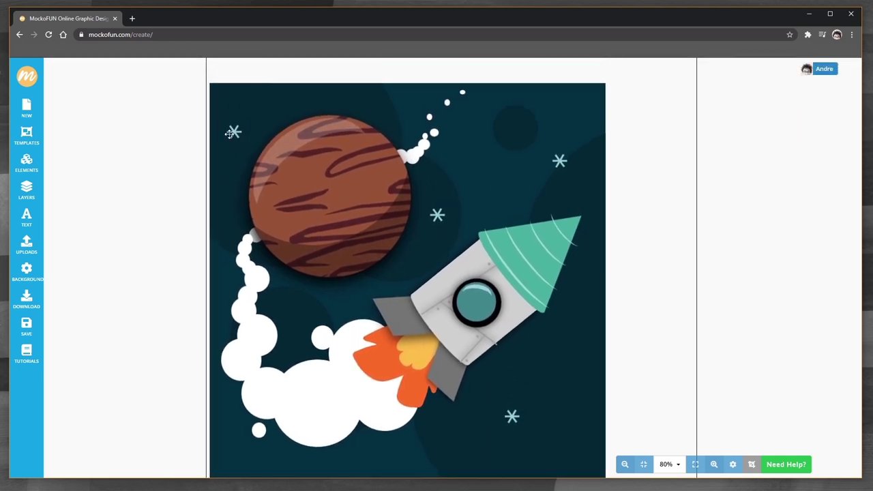
click(230, 133)
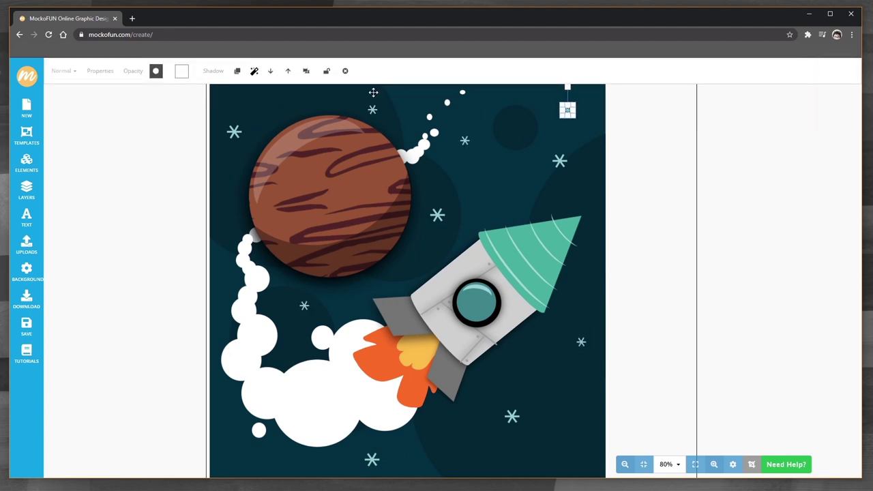
click(239, 70)
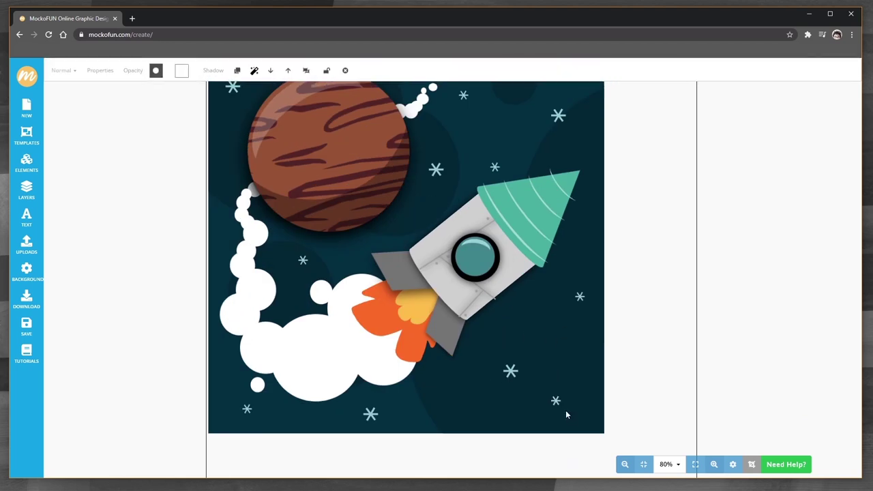
drag(556, 401, 520, 305)
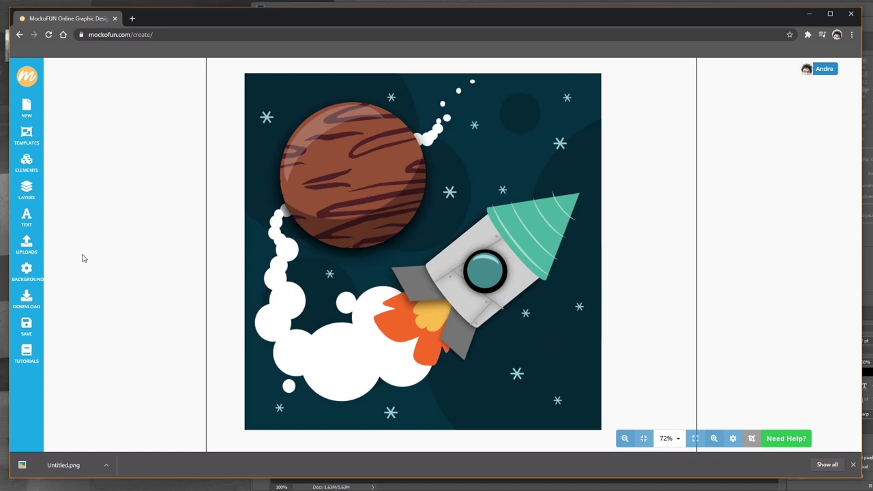
Add the uploaded grey grunge texture and enlarge it over the whole canvas
click(27, 244)
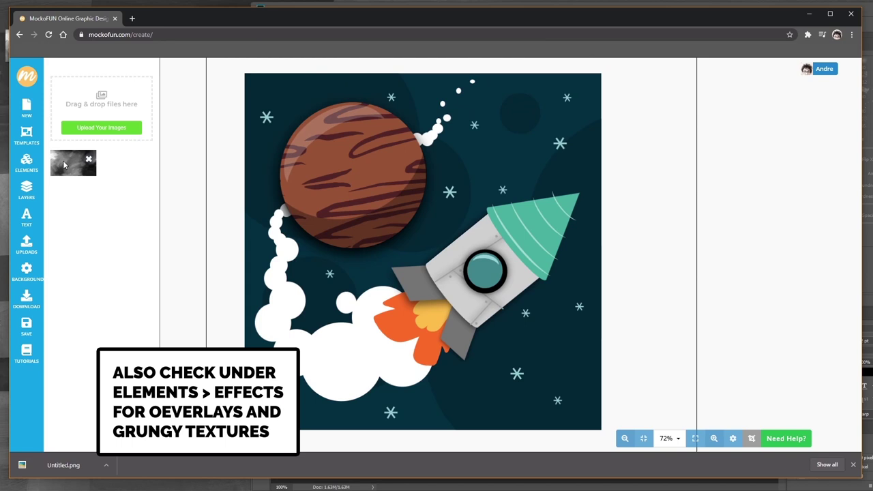
click(64, 164)
drag(425, 266, 326, 400)
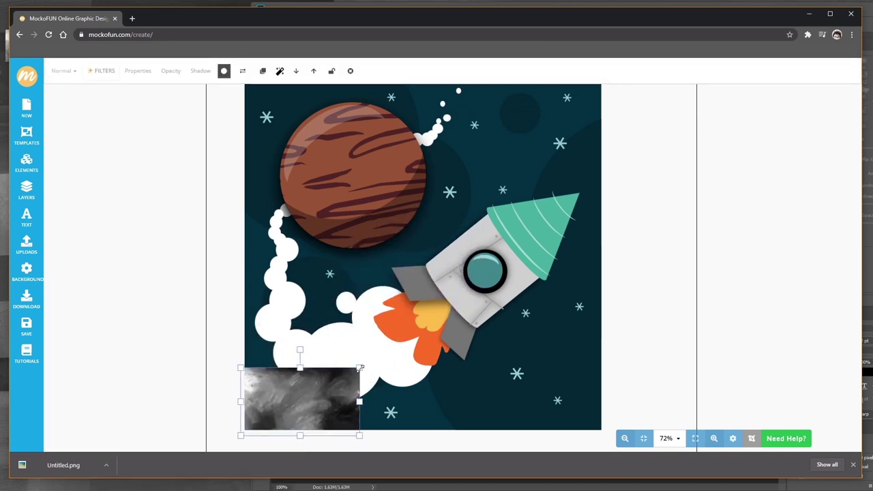
drag(360, 369, 610, 83)
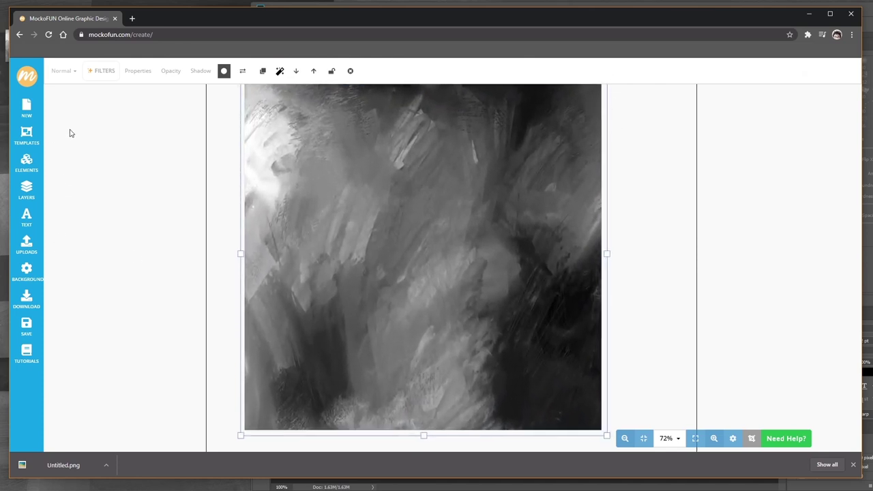
Set the texture's blend mode to Overlay
click(67, 76)
scroll(81, 157, down, 2)
scroll(82, 159, down, 2)
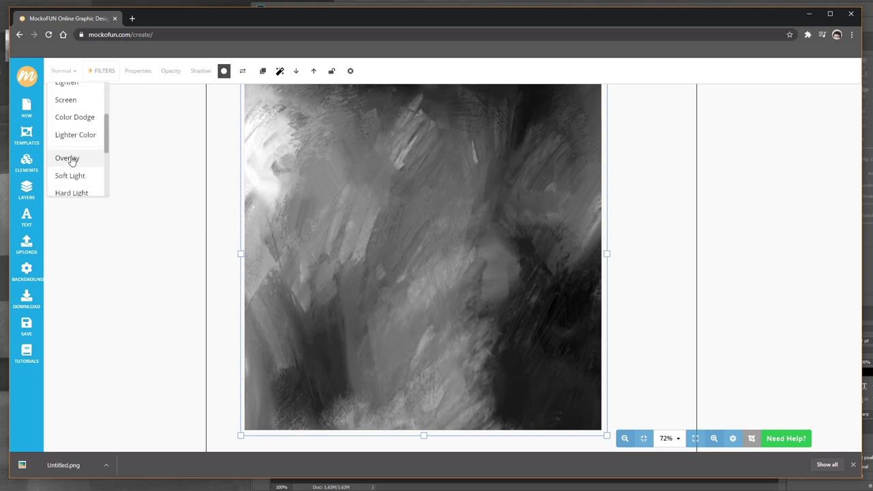
click(71, 160)
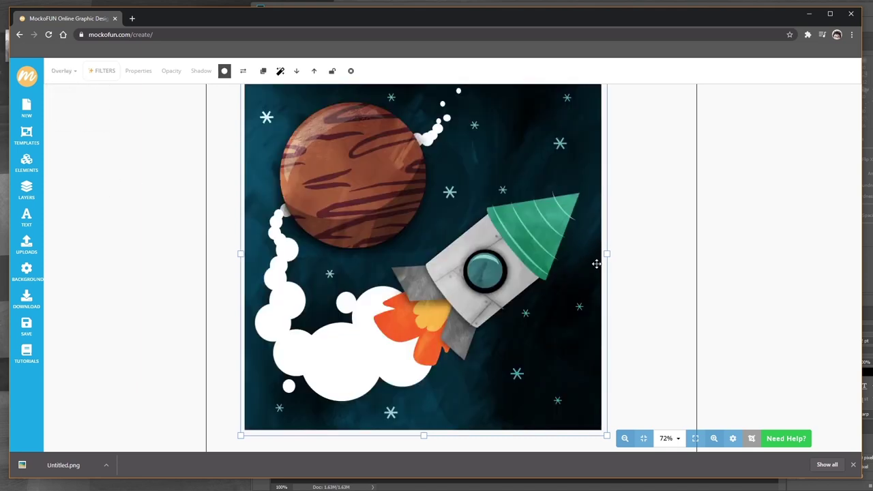
Stretch and reposition the texture so it fully covers the canvas
drag(607, 253, 609, 253)
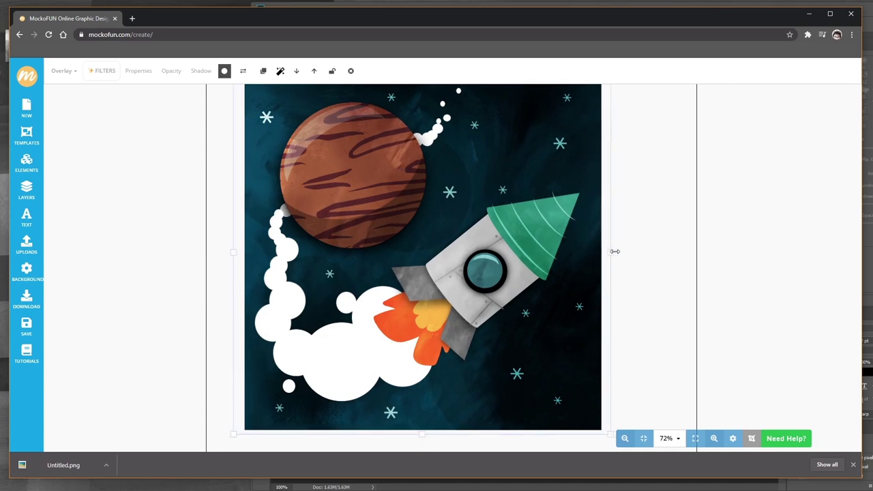
drag(613, 254, 670, 256)
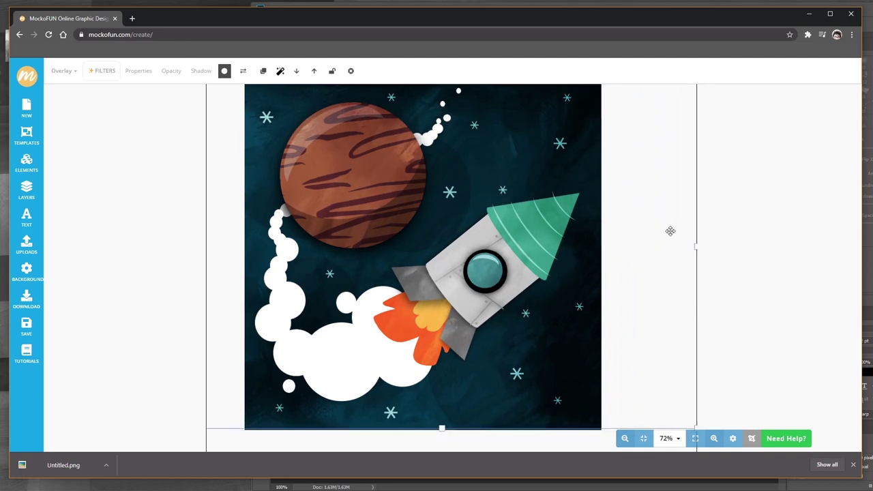
drag(620, 242, 611, 241)
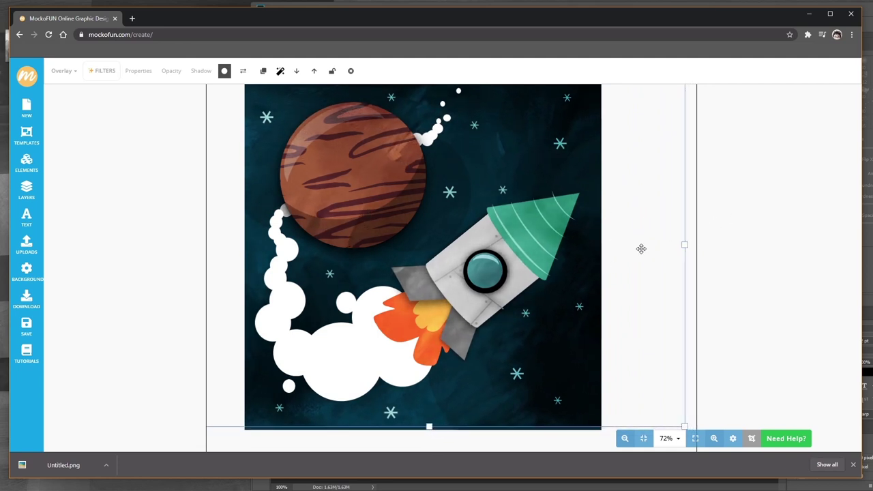
drag(632, 333, 625, 337)
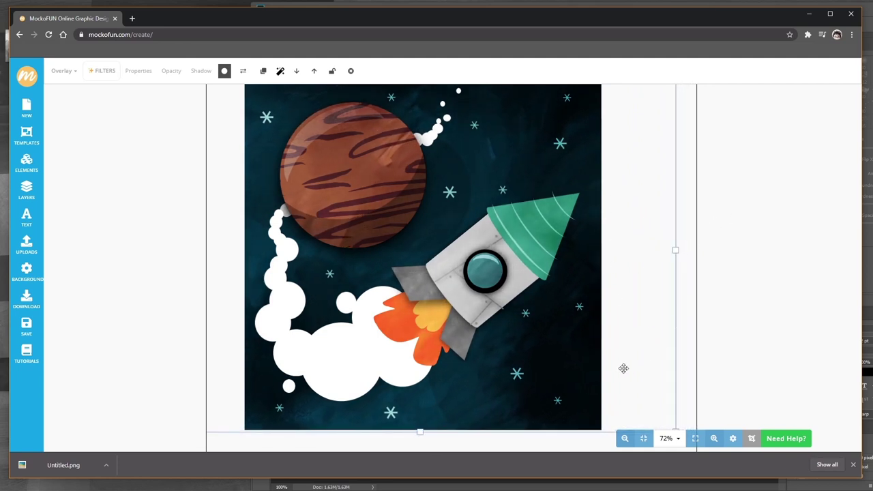
drag(539, 127, 532, 158)
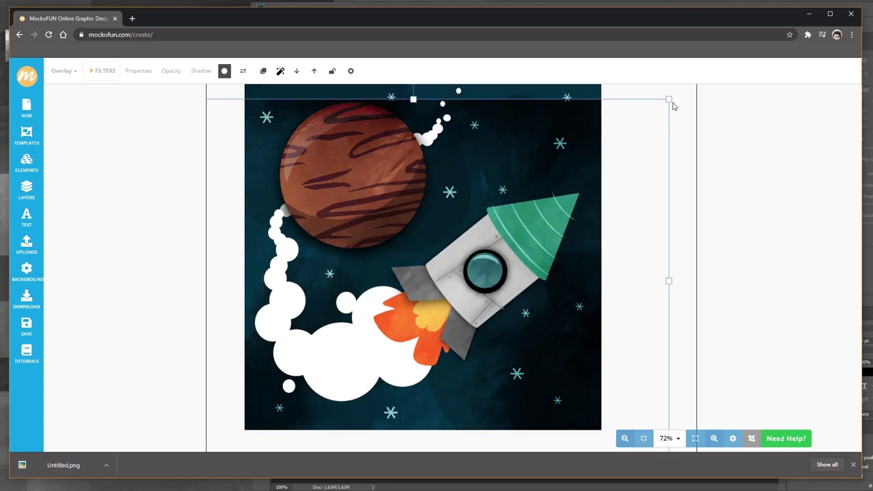
drag(644, 133, 653, 90)
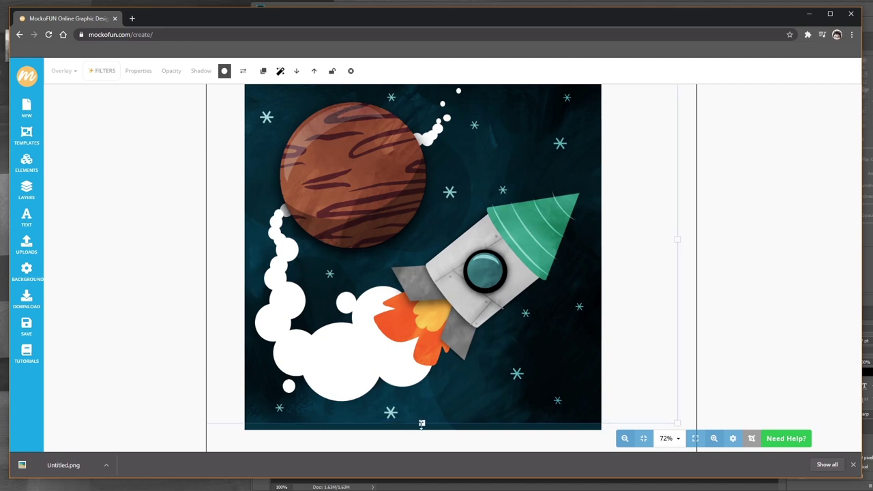
click(649, 377)
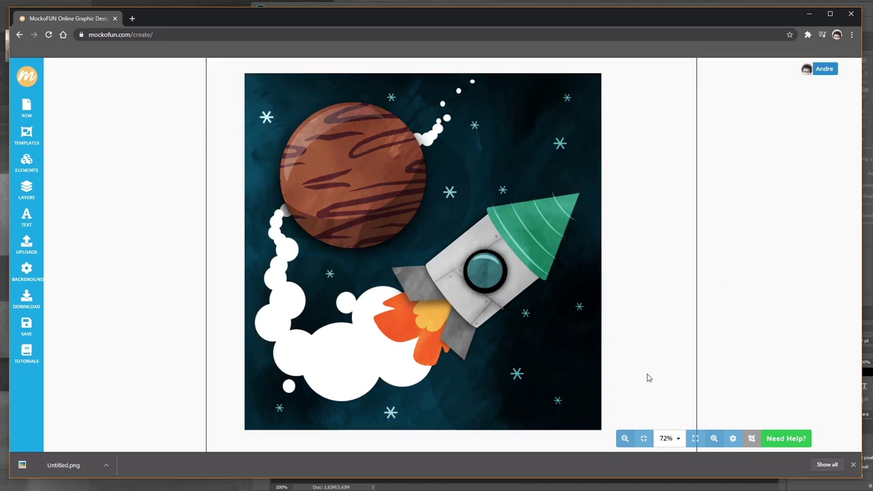
Download the design as a high-quality PNG image
click(21, 304)
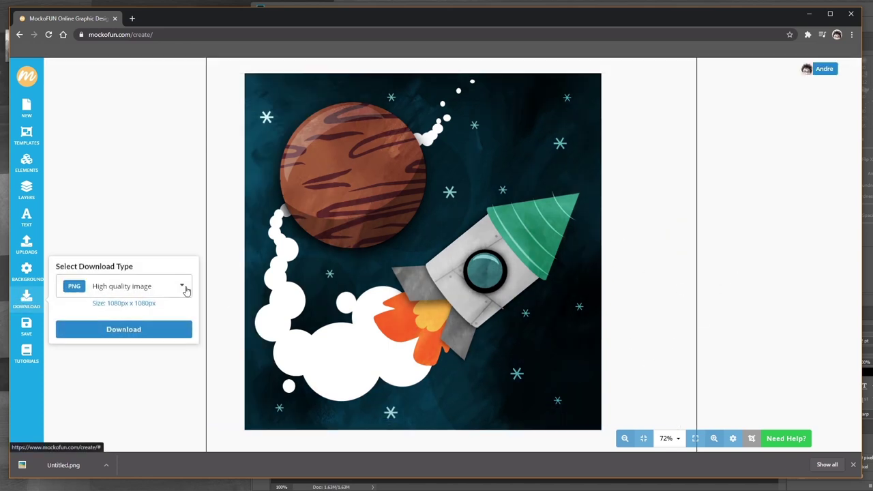
click(113, 330)
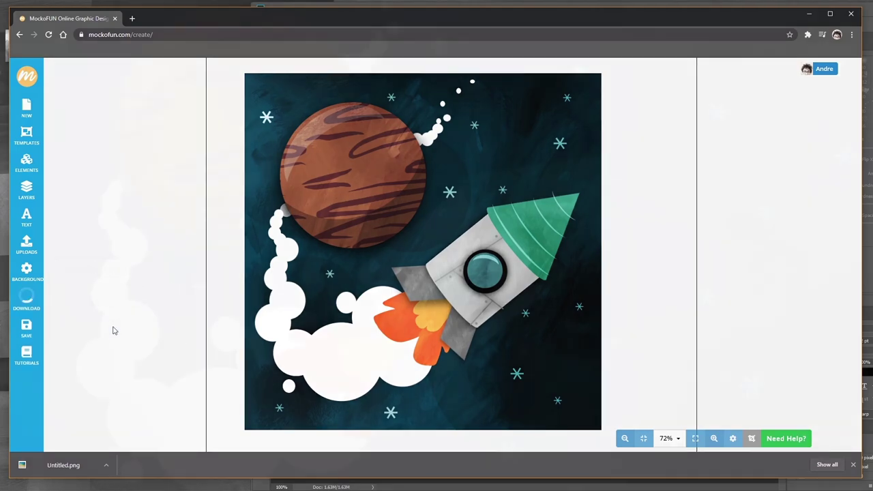